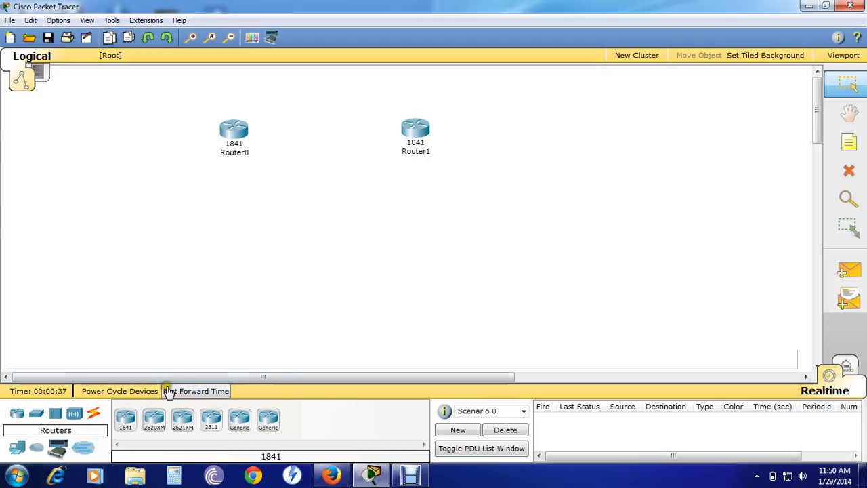
Add two more 1841 routers to the workspace, one below Router0 and one below Router1.
{"action": "left_click", "coordinate": [125, 418]}
{"action": "left_click", "coordinate": [224, 278]}
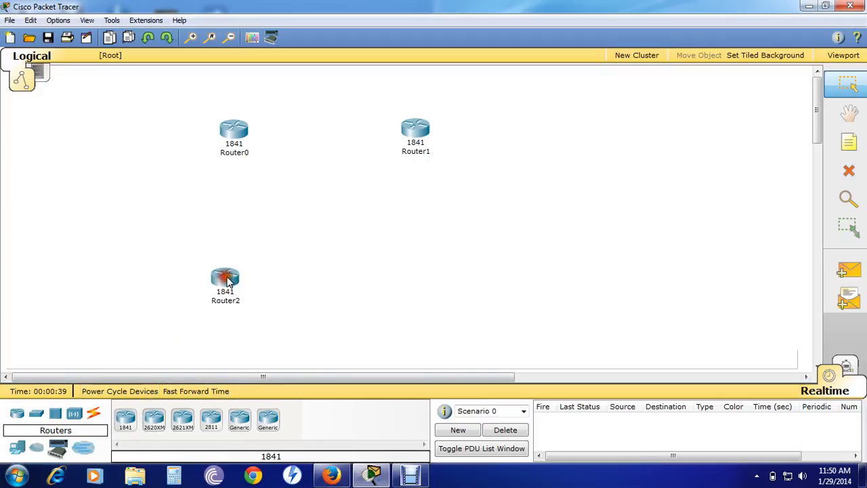
{"action": "left_click", "coordinate": [125, 418]}
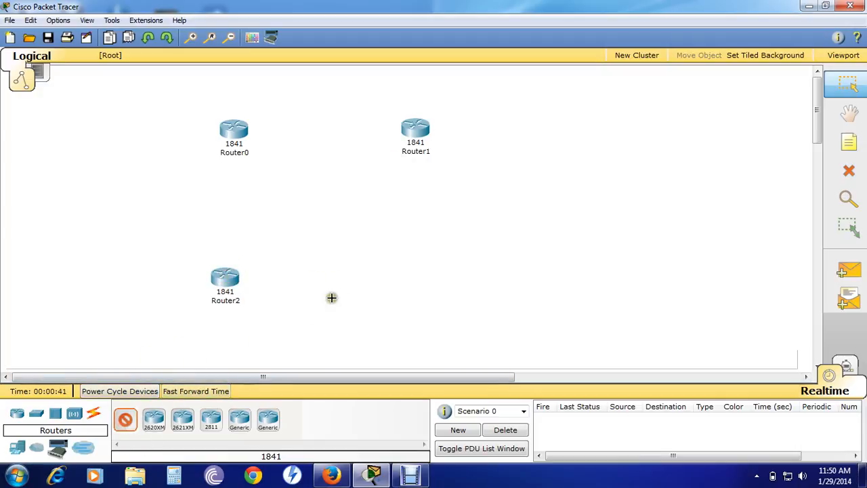
{"action": "left_click", "coordinate": [404, 265]}
Spread the four routers apart so they form the corners of a wide rectangle.
{"action": "left_click_drag", "start_coordinate": [411, 272], "coordinate": [412, 282]}
{"action": "left_click_drag", "start_coordinate": [425, 149], "coordinate": [421, 150]}
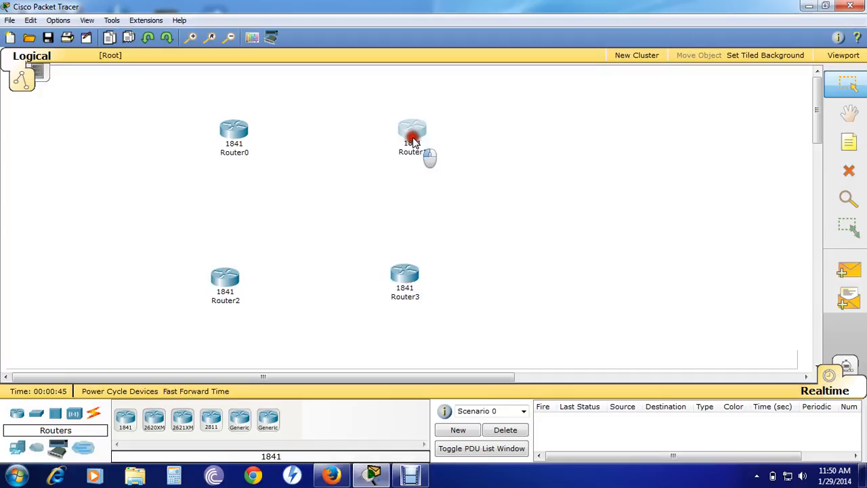
{"action": "left_click", "coordinate": [240, 134]}
{"action": "left_click_drag", "start_coordinate": [240, 133], "coordinate": [245, 133]}
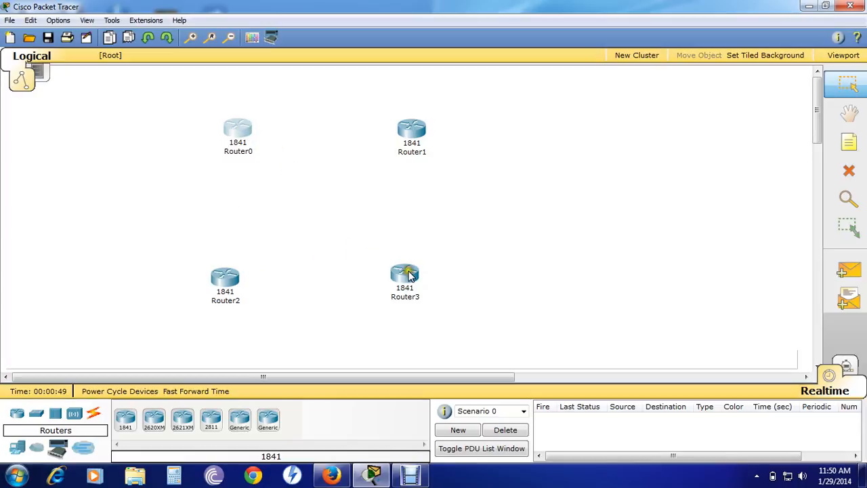
{"action": "left_click_drag", "start_coordinate": [406, 277], "coordinate": [472, 297]}
{"action": "left_click_drag", "start_coordinate": [420, 129], "coordinate": [492, 104]}
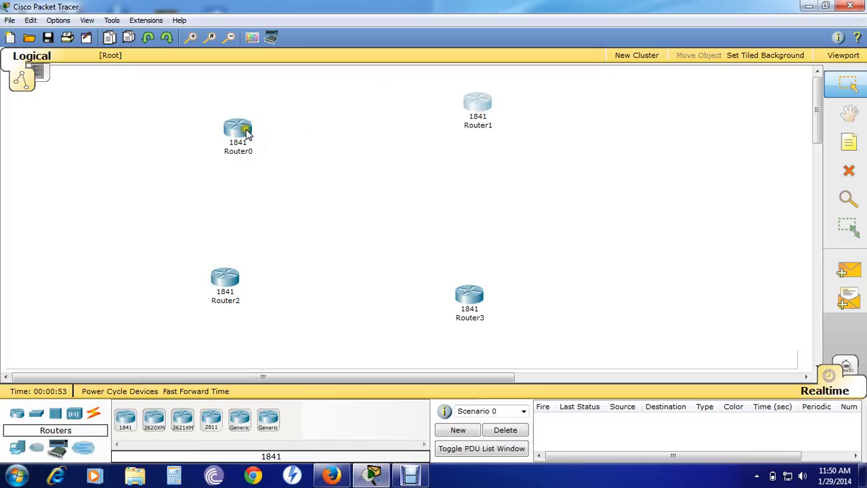
{"action": "left_click_drag", "start_coordinate": [243, 133], "coordinate": [223, 106]}
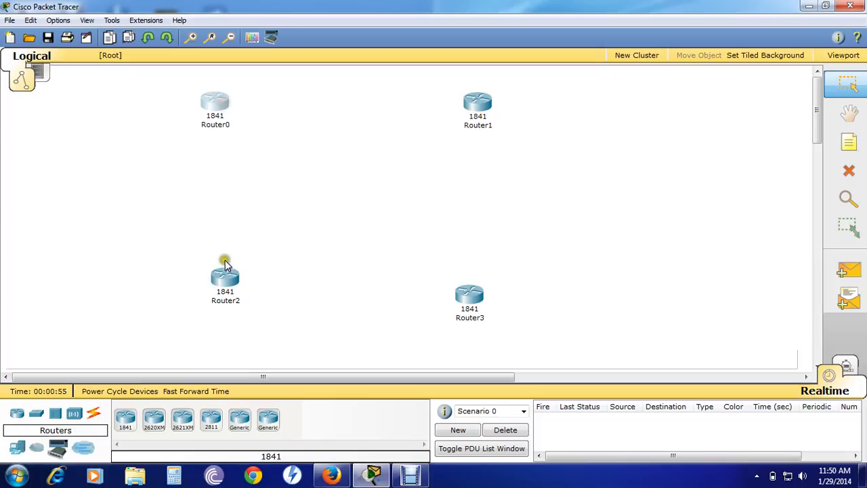
{"action": "left_click_drag", "start_coordinate": [223, 278], "coordinate": [203, 296]}
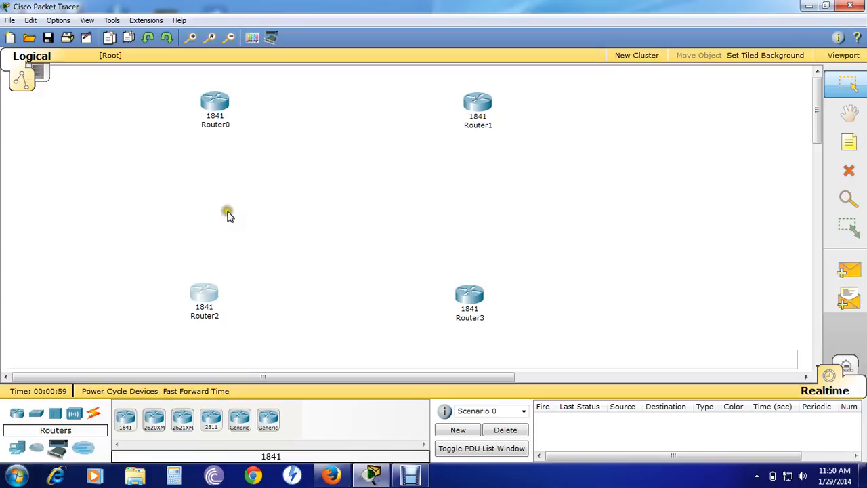
Connect Router0's FastEthernet0/0 to Router1's FastEthernet0/0 with a copper cross-over cable.
{"action": "left_click", "coordinate": [94, 414]}
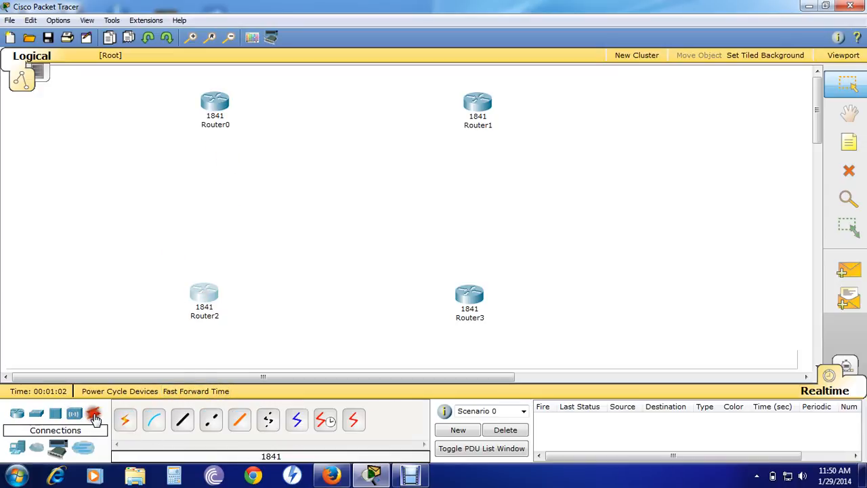
{"action": "left_click", "coordinate": [212, 425]}
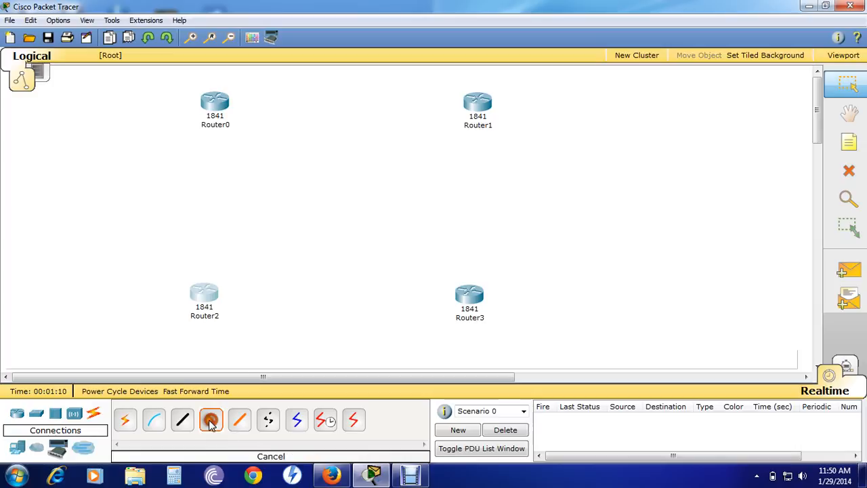
{"action": "left_click", "coordinate": [217, 99]}
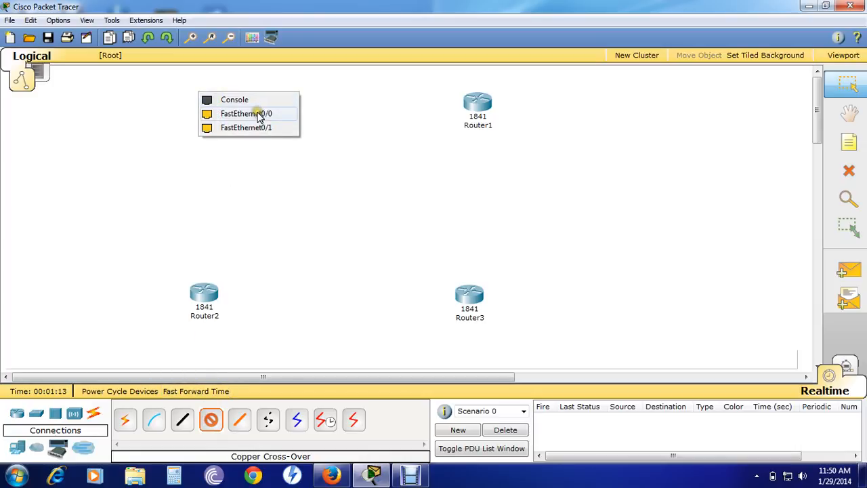
{"action": "left_click", "coordinate": [256, 114]}
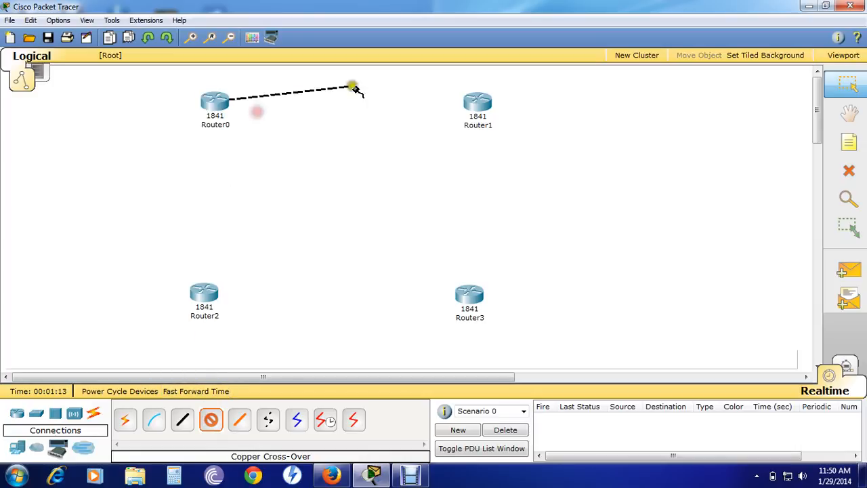
{"action": "left_click", "coordinate": [472, 103]}
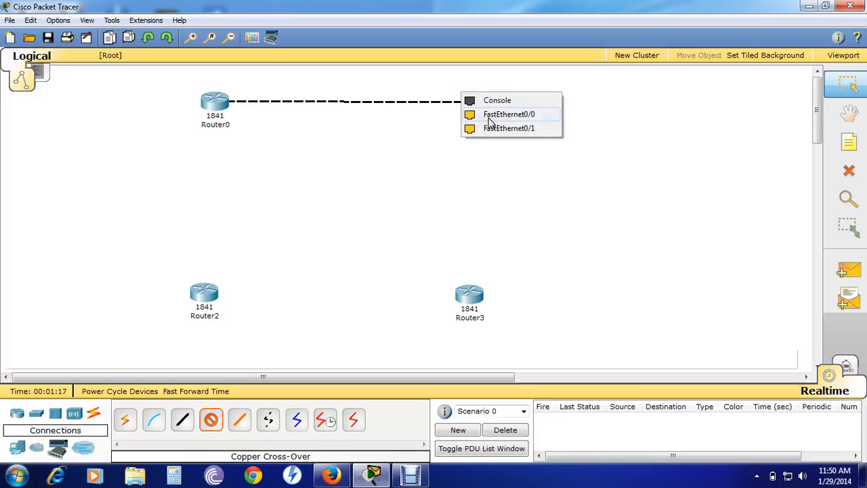
{"action": "left_click", "coordinate": [491, 115]}
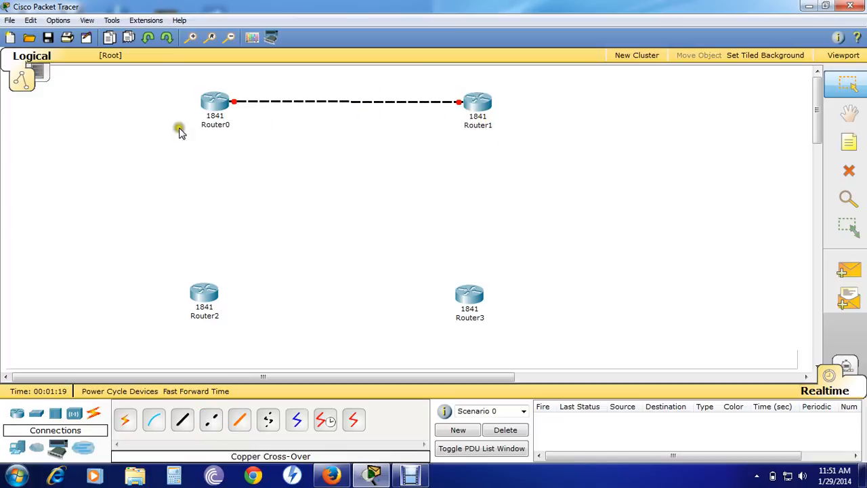
Connect Router0's FastEthernet0/1 to Router2's FastEthernet0/1 with a copper cross-over cable.
{"action": "left_click", "coordinate": [211, 421]}
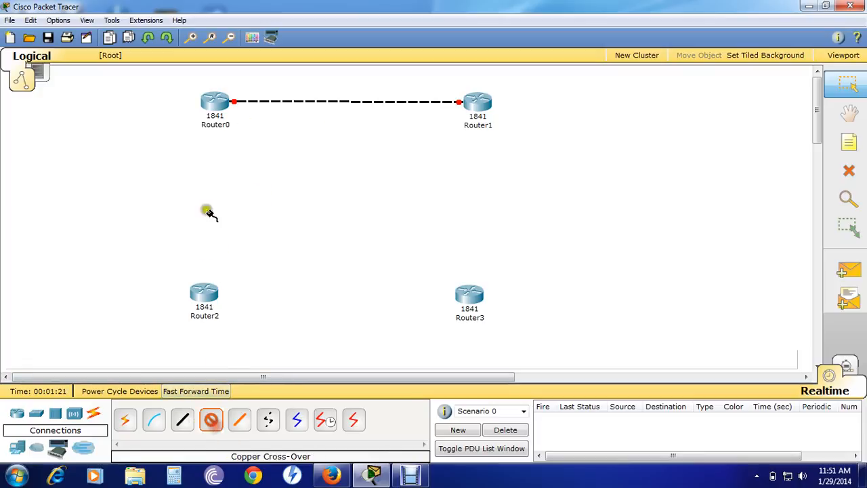
{"action": "left_click", "coordinate": [216, 100]}
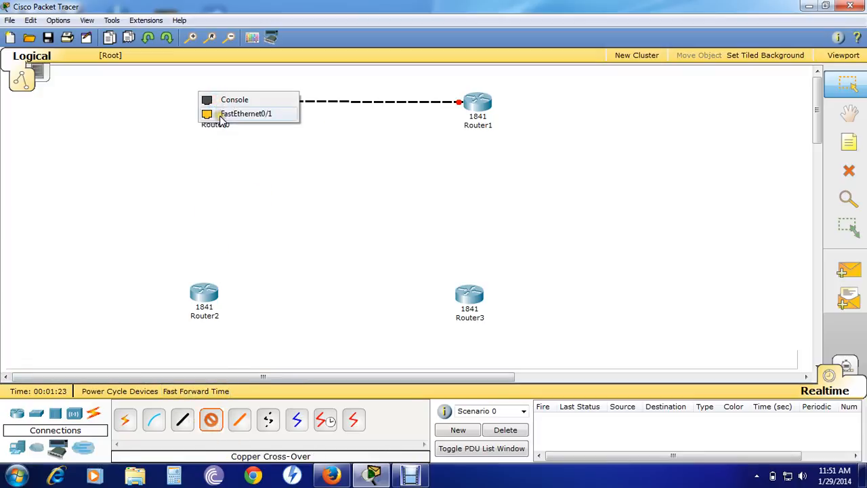
{"action": "left_click", "coordinate": [218, 115]}
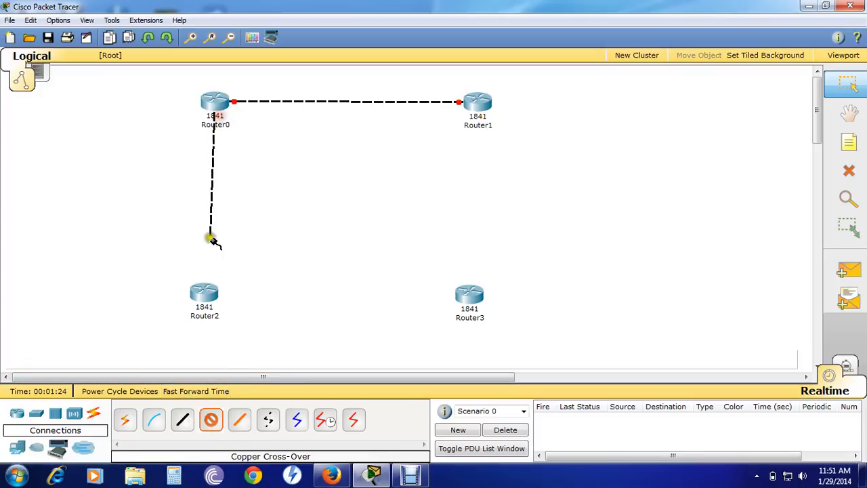
{"action": "left_click", "coordinate": [206, 291]}
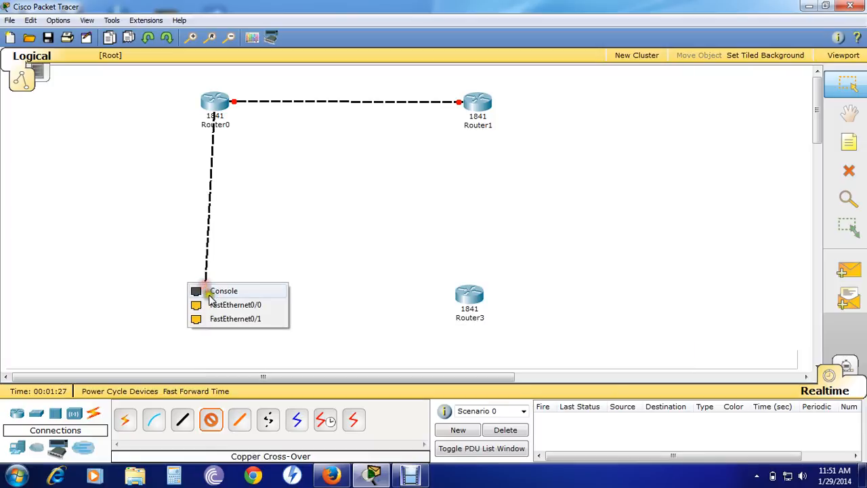
{"action": "left_click", "coordinate": [219, 319]}
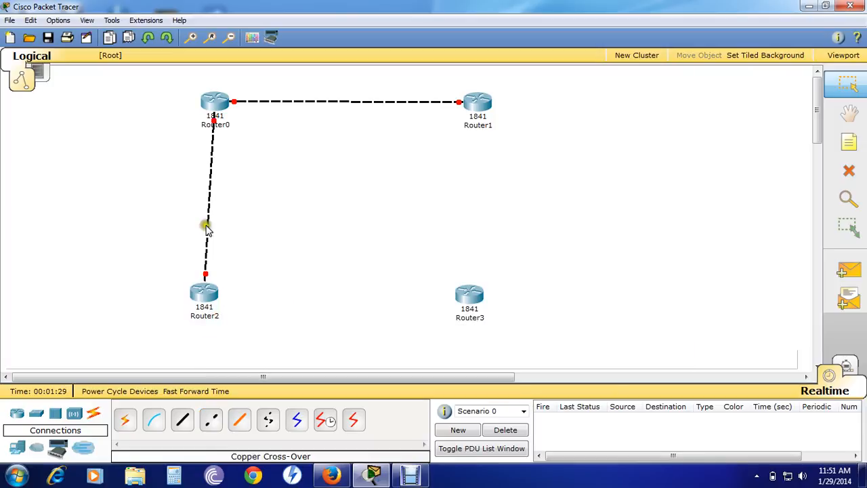
Connect Router2's FastEthernet0/0 to Router3's FastEthernet0/0 with a copper cross-over cable.
{"action": "left_click", "coordinate": [216, 419]}
{"action": "left_click", "coordinate": [205, 292]}
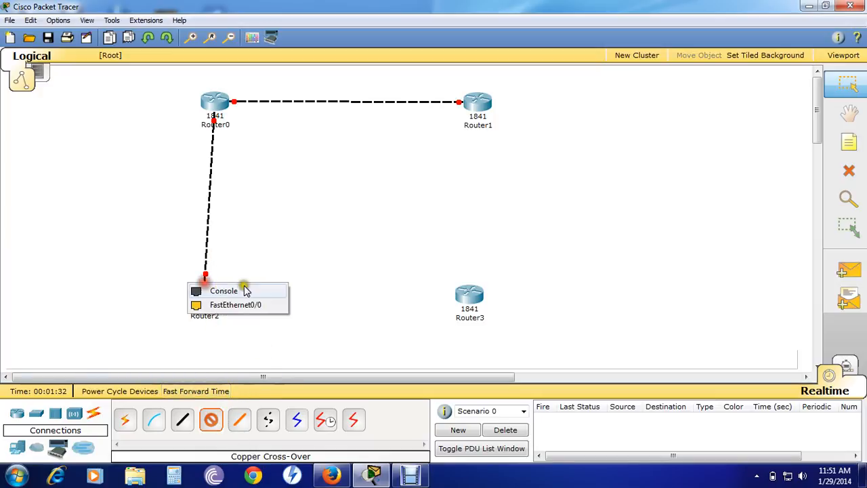
{"action": "left_click", "coordinate": [270, 308]}
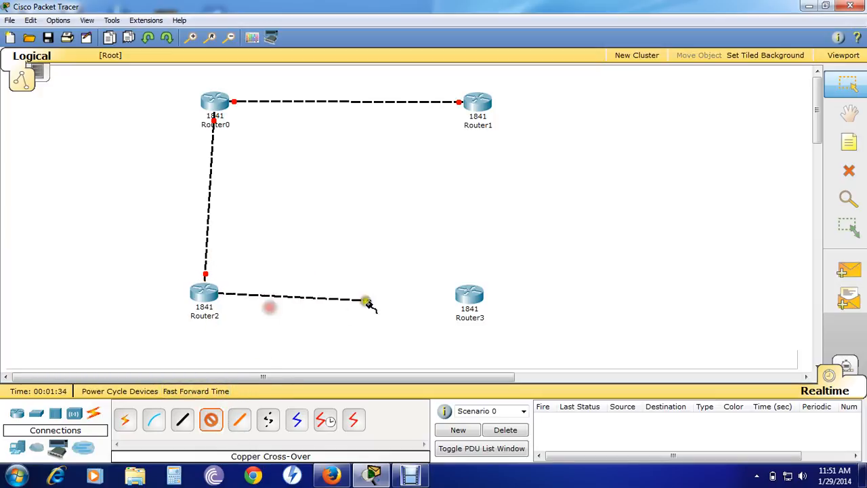
{"action": "left_click", "coordinate": [467, 294]}
{"action": "left_click", "coordinate": [493, 307]}
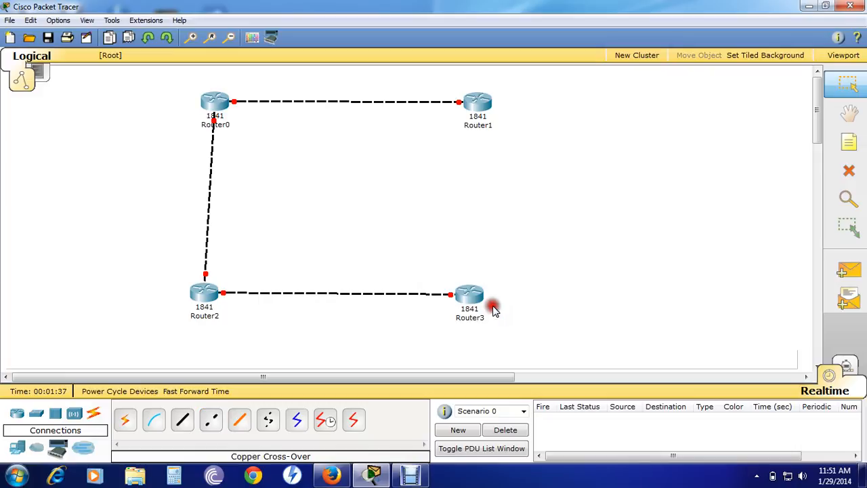
Connect Router1's FastEthernet0/1 to Router3's FastEthernet0/1 with a copper cross-over cable, and align Router2 and Router3 directly beneath Router0 and Router1.
{"action": "left_click", "coordinate": [211, 420]}
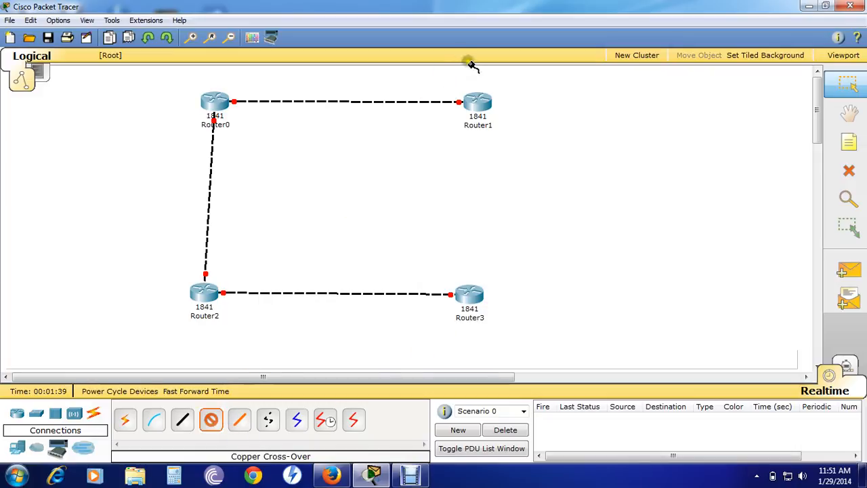
{"action": "left_click", "coordinate": [475, 101]}
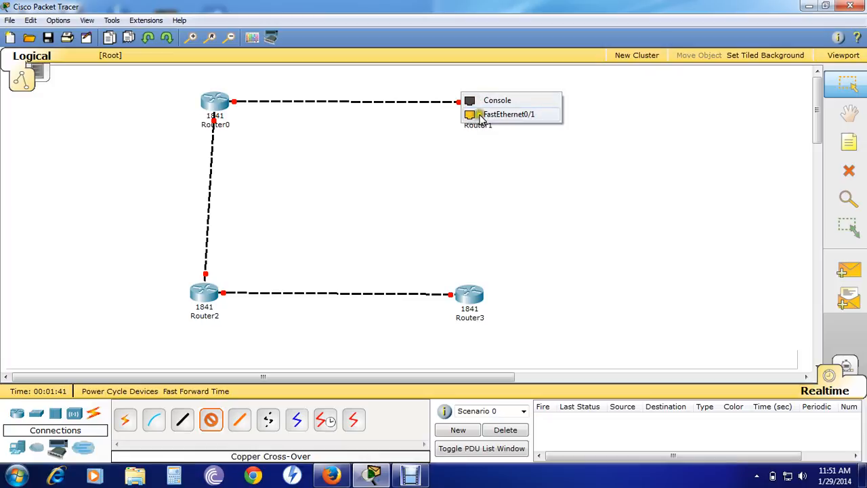
{"action": "left_click", "coordinate": [501, 113]}
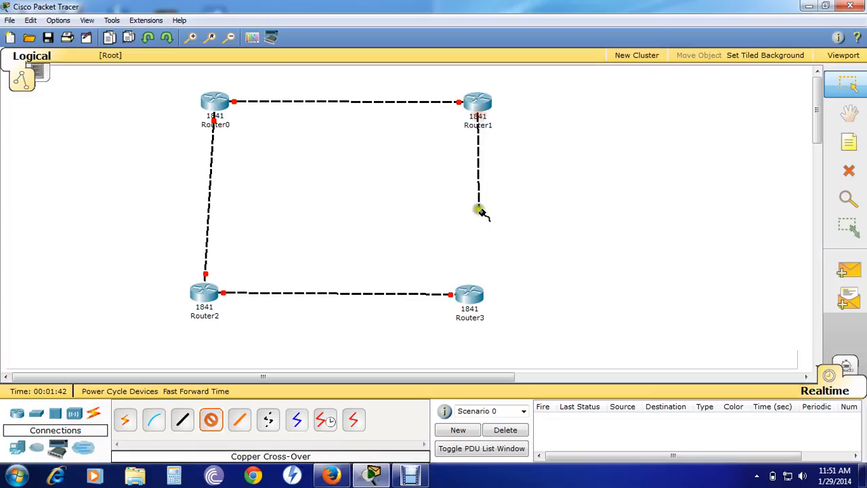
{"action": "left_click", "coordinate": [472, 293]}
{"action": "left_click", "coordinate": [482, 311]}
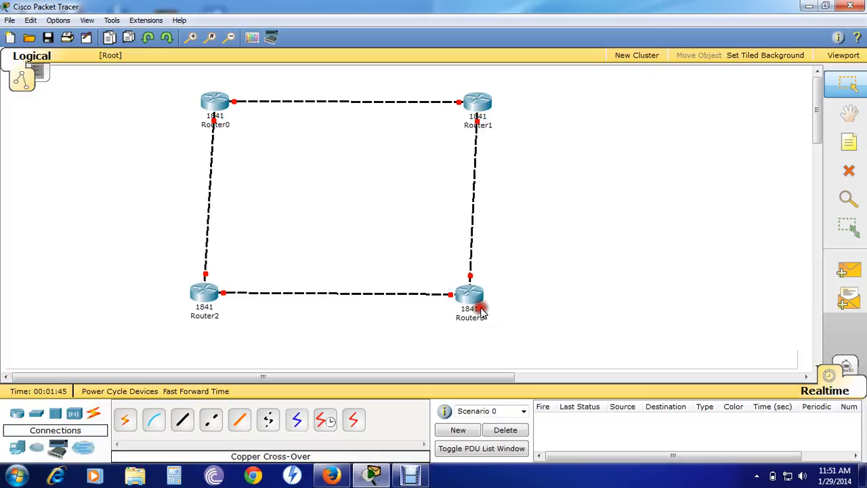
{"action": "left_click_drag", "start_coordinate": [209, 293], "coordinate": [218, 299]}
{"action": "left_click_drag", "start_coordinate": [483, 292], "coordinate": [491, 294]}
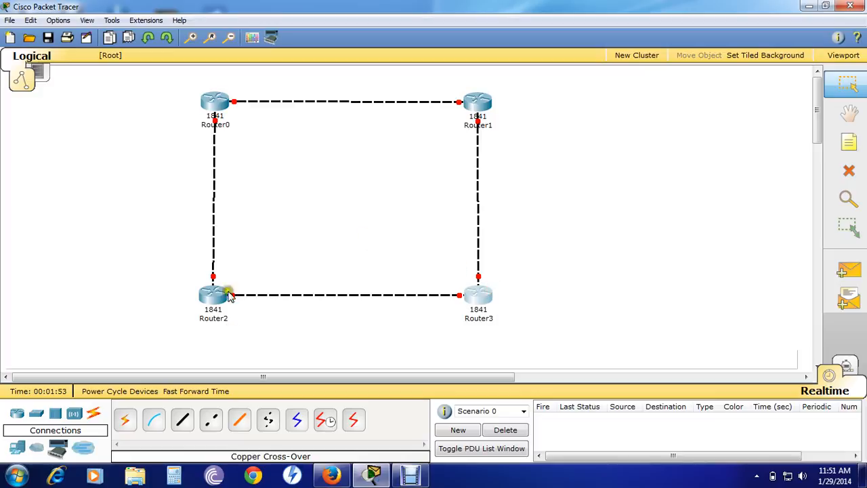
Open Router0's command-line interface and get past the initial configuration dialog to the user prompt.
{"action": "left_click", "coordinate": [217, 102]}
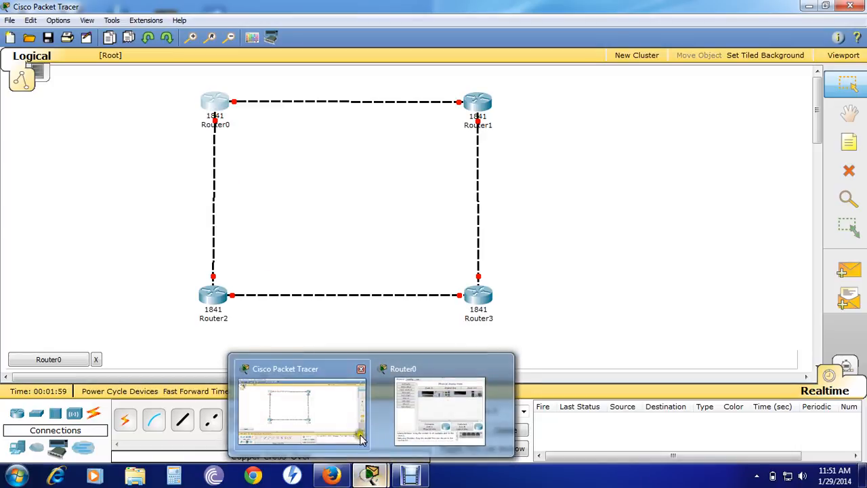
{"action": "left_click", "coordinate": [219, 102]}
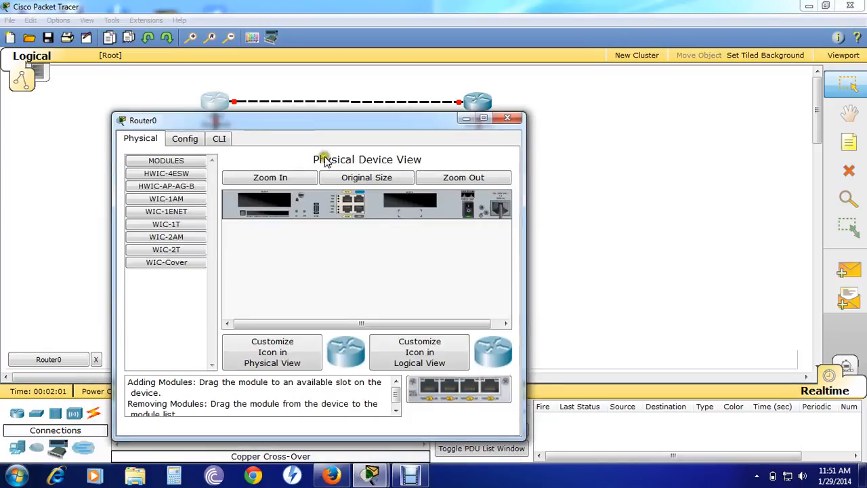
{"action": "left_click", "coordinate": [219, 139]}
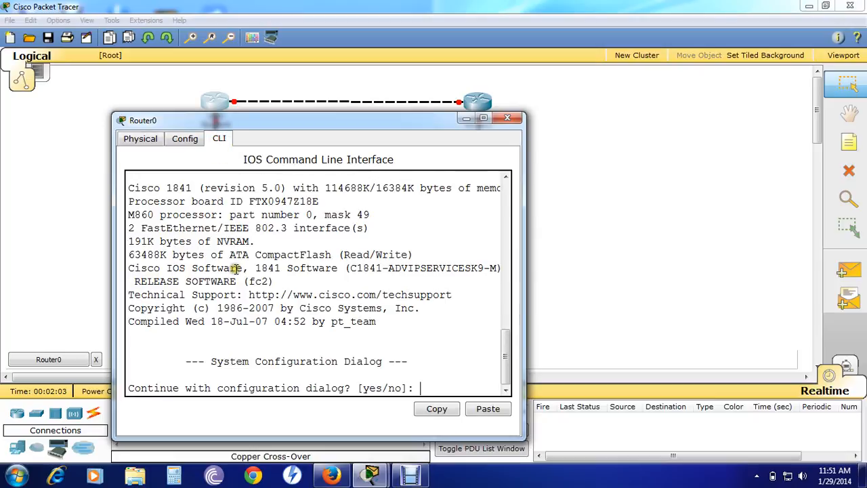
{"action": "key", "text": "Return"}
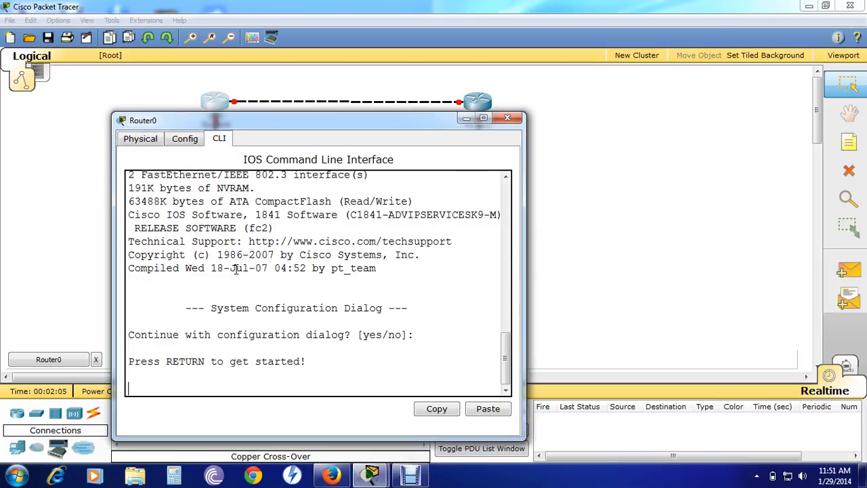
{"action": "key", "text": "Return"}
{"action": "key", "text": "Return"}
Enter privileged mode on Router0 with enable and go into global configuration mode with conf terminal.
{"action": "type", "text": "er>enab"}
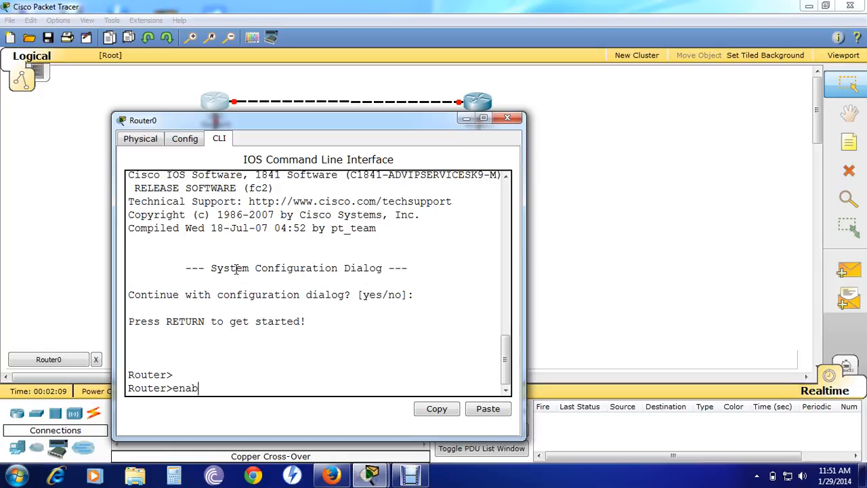
{"action": "type", "text": "le"}
{"action": "key", "text": "Return"}
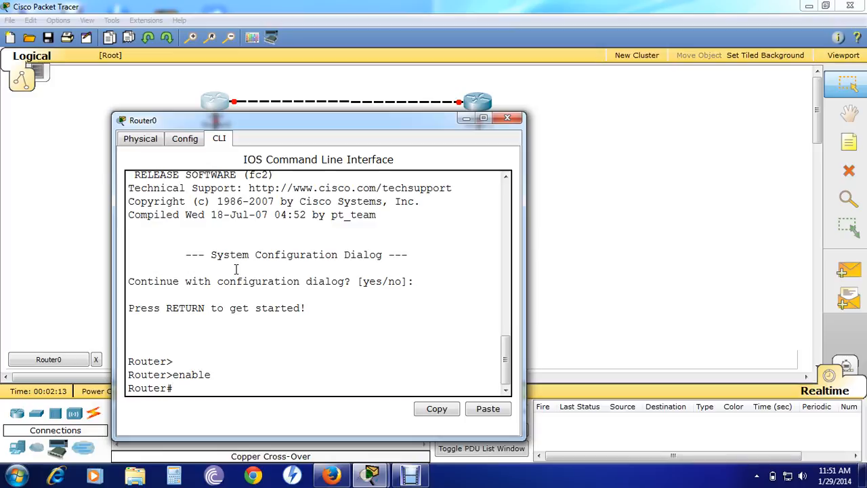
{"action": "type", "text": "conf t"}
{"action": "key", "text": "Tab"}
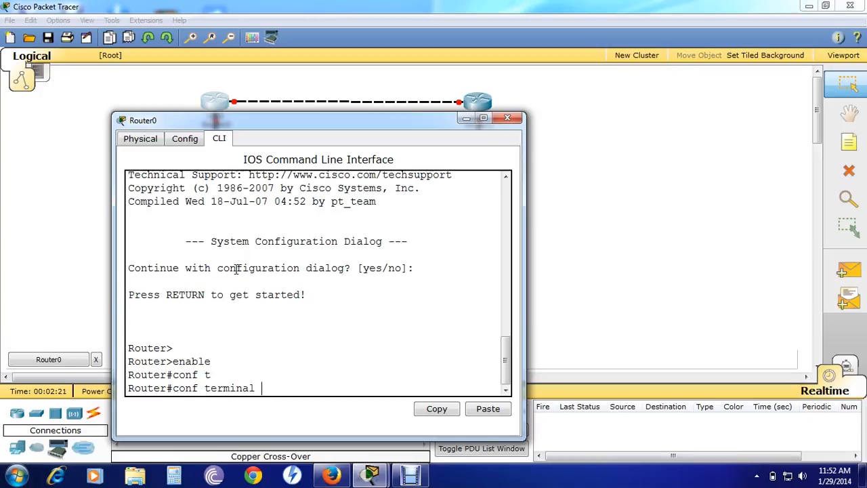
{"action": "key", "text": "Return"}
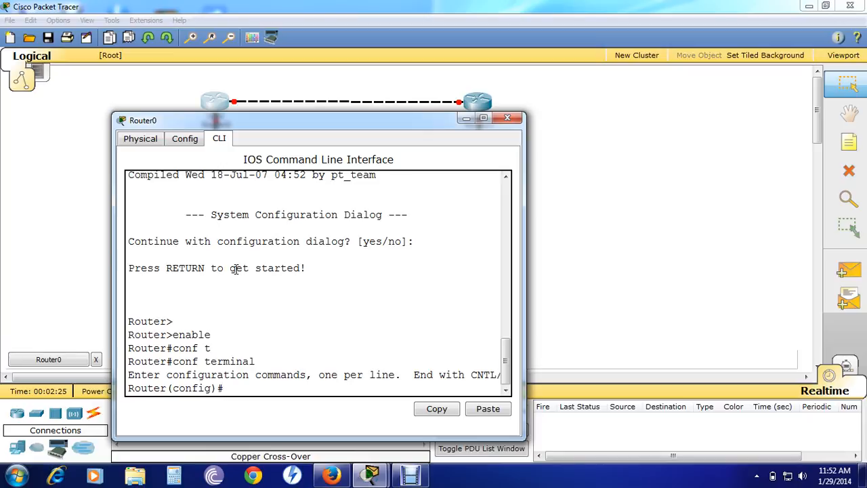
Enable IPv6 routing globally on Router0 with ipv6 unicast-routing.
{"action": "type", "text": "i"}
{"action": "type", "text": "pv"}
{"action": "key", "text": "Num_Lock"}
{"action": "type", "text": "6 uni"}
{"action": "key", "text": "Tab"}
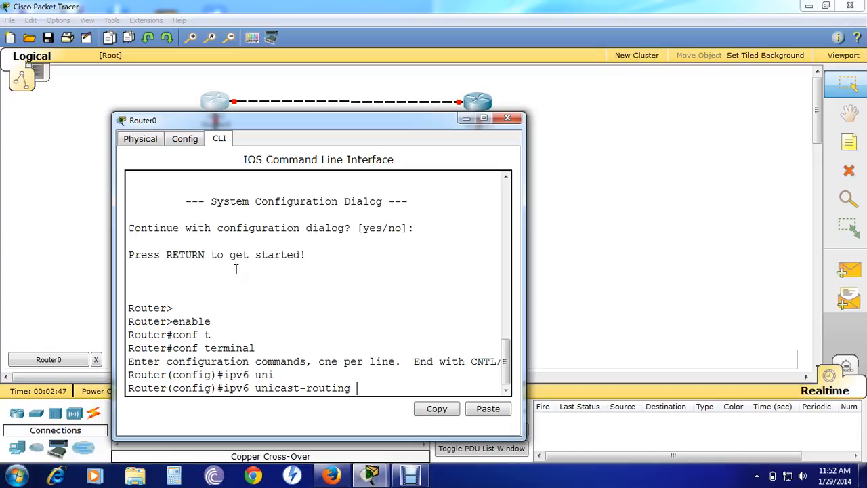
{"action": "key", "text": "Return"}
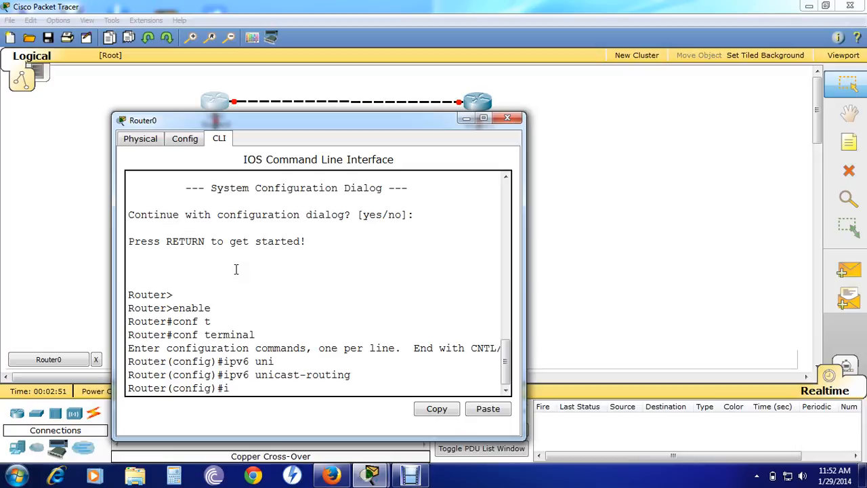
Enter interface configuration mode for FastEthernet 0/0 on Router0, checking the port labels on its link to Router1.
{"action": "type", "text": "inter"}
{"action": "key", "text": "Tab"}
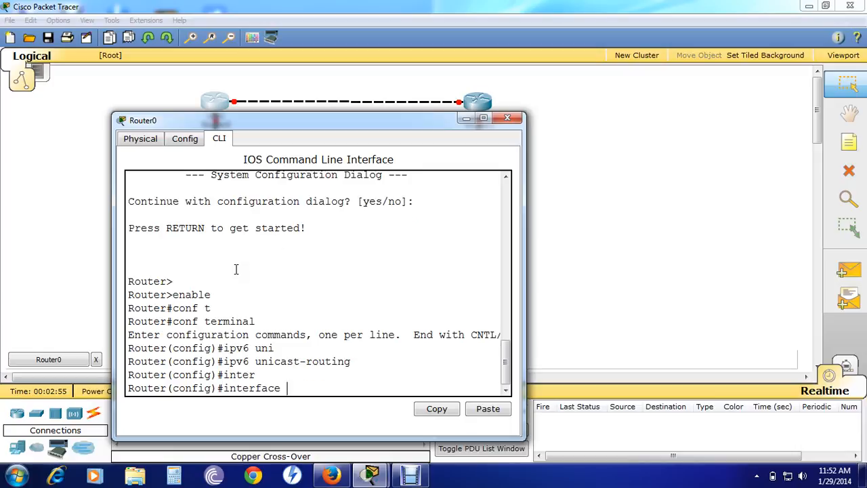
{"action": "type", "text": "fa"}
{"action": "type", "text": "st"}
{"action": "key", "text": "Tab"}
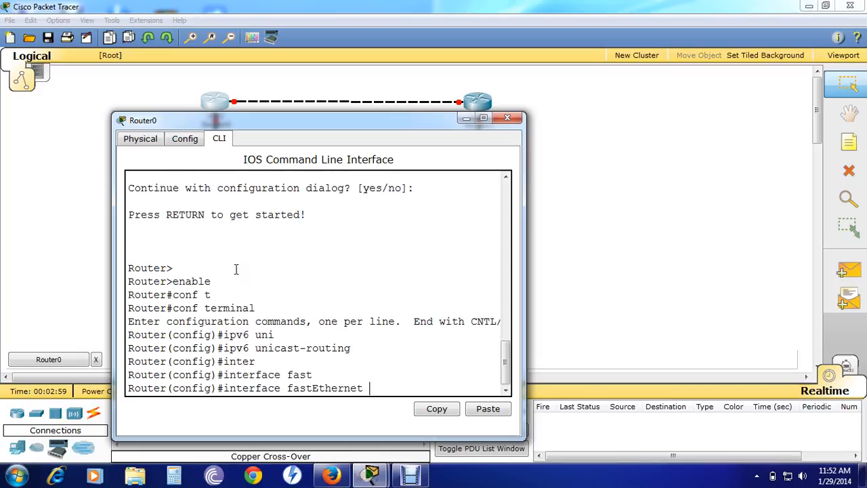
{"action": "left_click", "coordinate": [215, 105]}
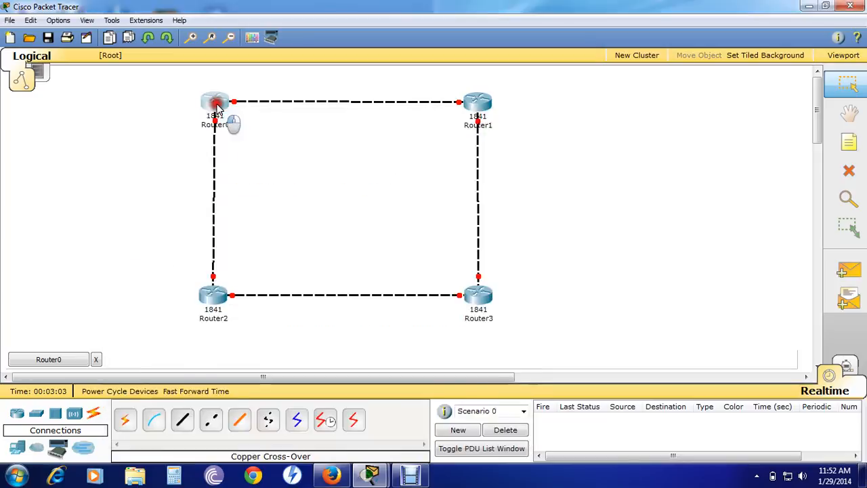
{"action": "left_click", "coordinate": [612, 111]}
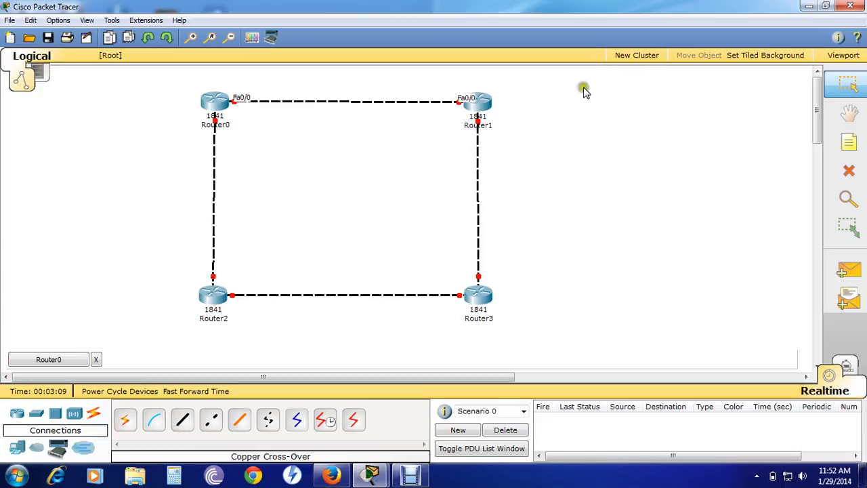
{"action": "mouse_move", "coordinate": [372, 474]}
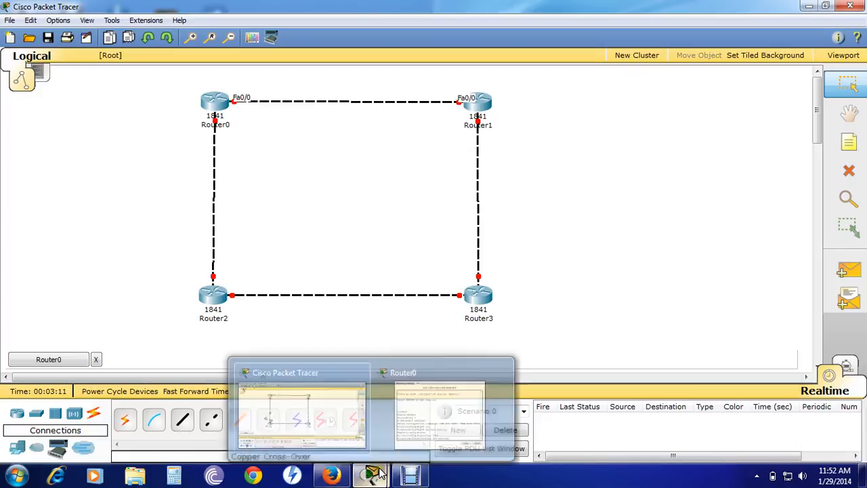
{"action": "left_click", "coordinate": [418, 363]}
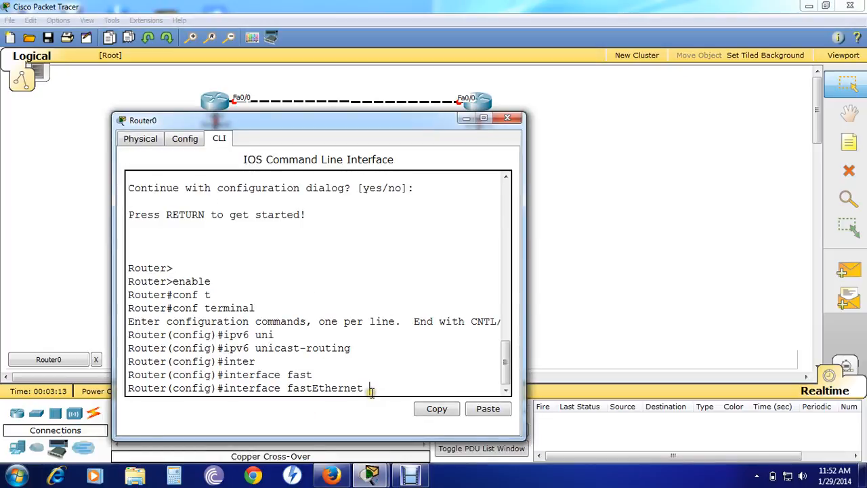
{"action": "type", "text": "0/0"}
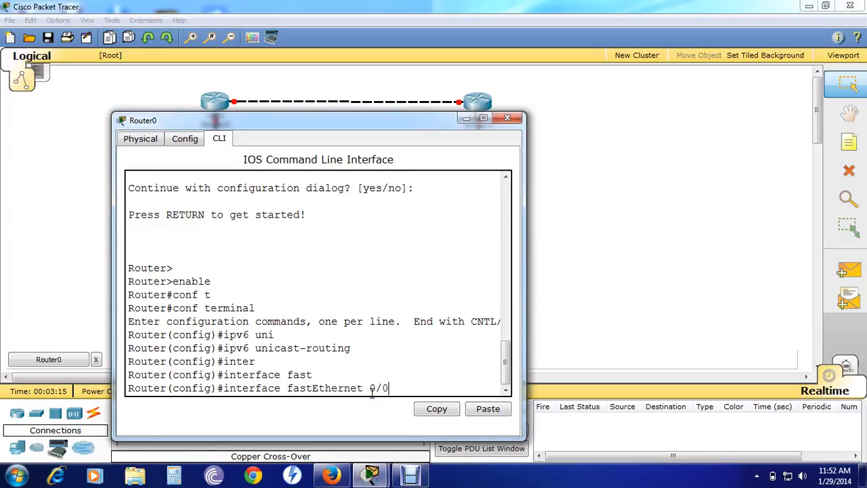
{"action": "key", "text": "Return"}
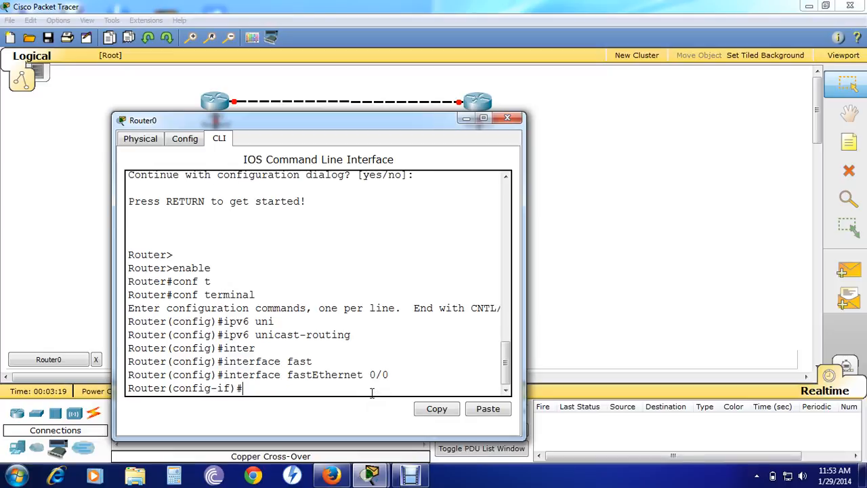
Enable IPv6 on Router0's FastEthernet 0/0 interface with ipv6 enable.
{"action": "type", "text": "p"}
{"action": "type", "text": "p"}
{"action": "type", "text": "v6"}
{"action": "type", "text": "enable"}
{"action": "key", "text": "Return"}
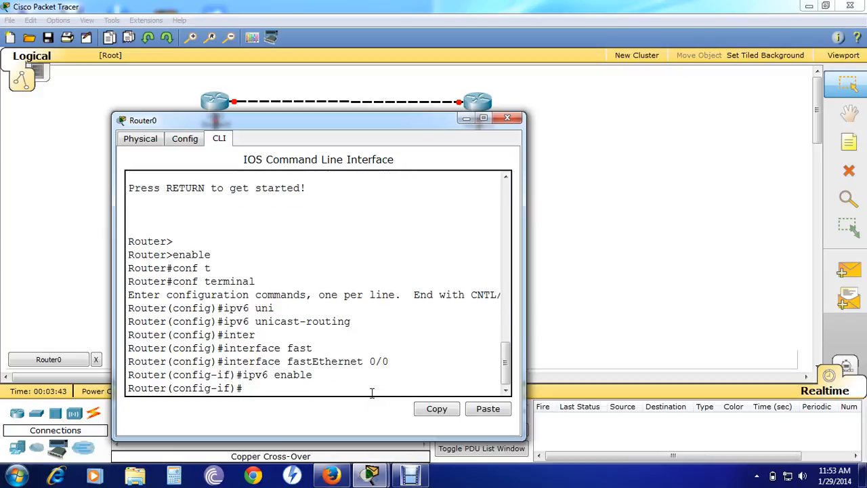
Check the accepted IPv6 address format and try to assign 2001:0:1:0::1 to FastEthernet 0/0 without a prefix length.
{"action": "type", "text": "ip"}
{"action": "type", "text": "v6 add"}
{"action": "key", "text": "Tab"}
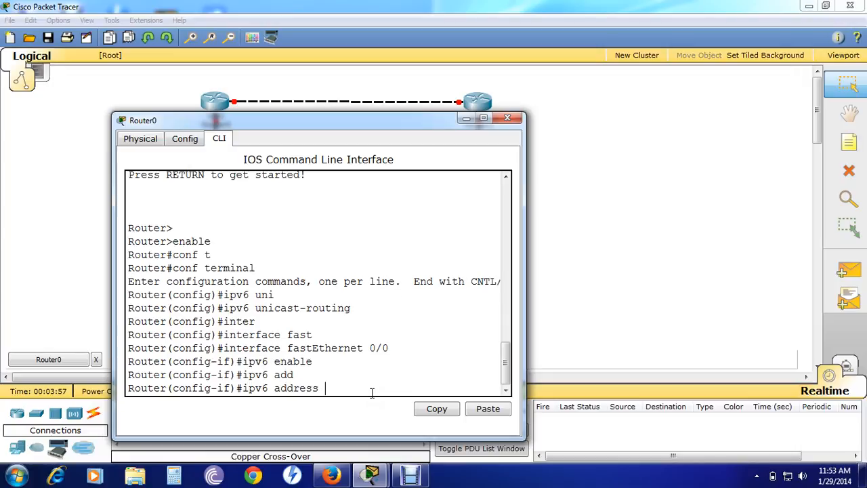
{"action": "type", "text": "2001"}
{"action": "type", "text": "."}
{"action": "key", "text": "BackSpace"}
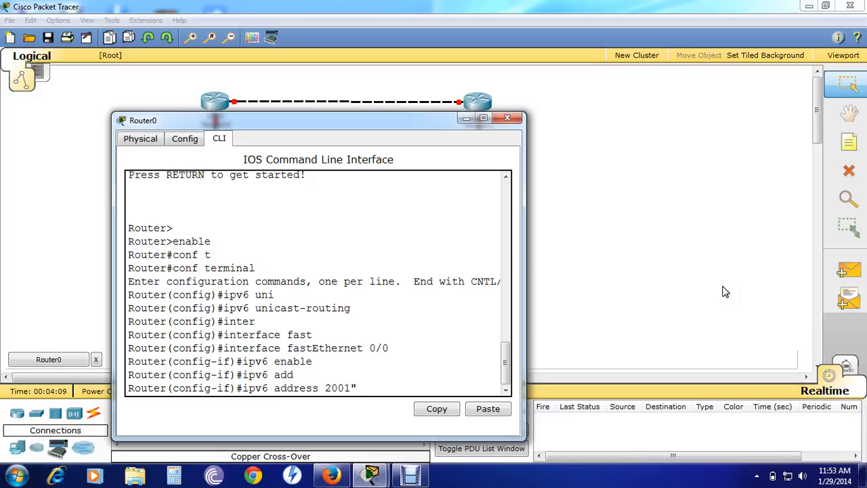
{"action": "type", "text": "?"}
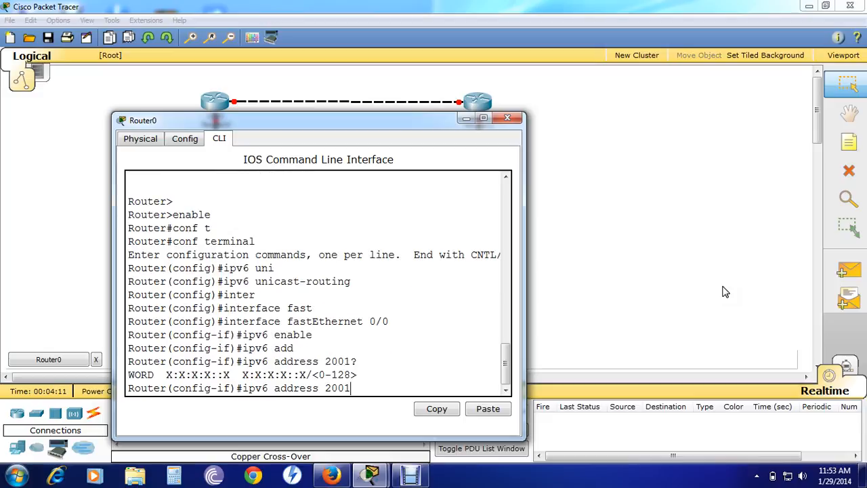
{"action": "key", "text": "BackSpace"}
{"action": "type", "text": "1:0:"}
{"action": "left_click", "coordinate": [724, 291]}
{"action": "type", "text": "1:0::1"}
{"action": "key", "text": "Return"}
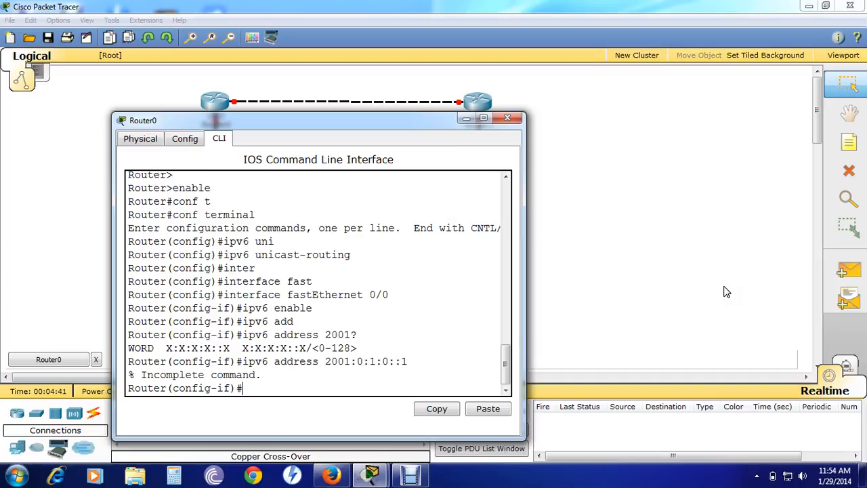
Reissue the address command for FastEthernet 0/0 with a 64-bit prefix: ipv6 address 2001:0:1:0::1/64.
{"action": "type", "text": "no"}
{"action": "key", "text": "BackSpace"}
{"action": "key", "text": "BackSpace"}
{"action": "key", "text": "Up"}
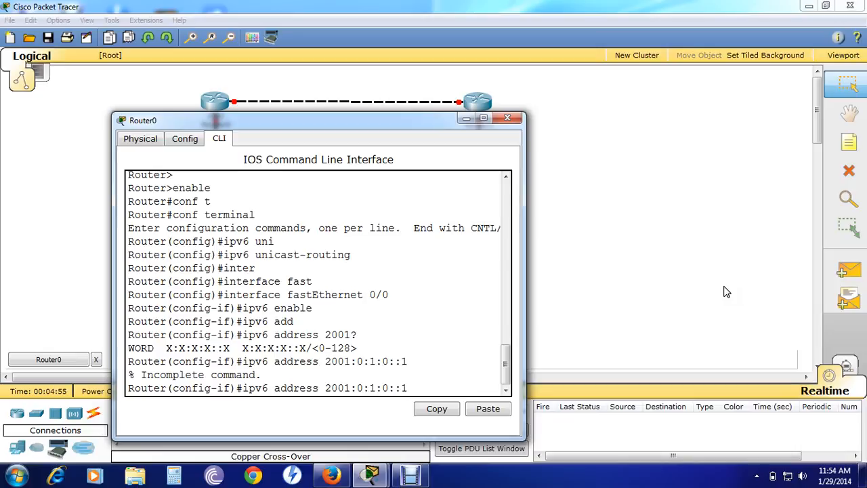
{"action": "type", "text": "/64"}
{"action": "key", "text": "Return"}
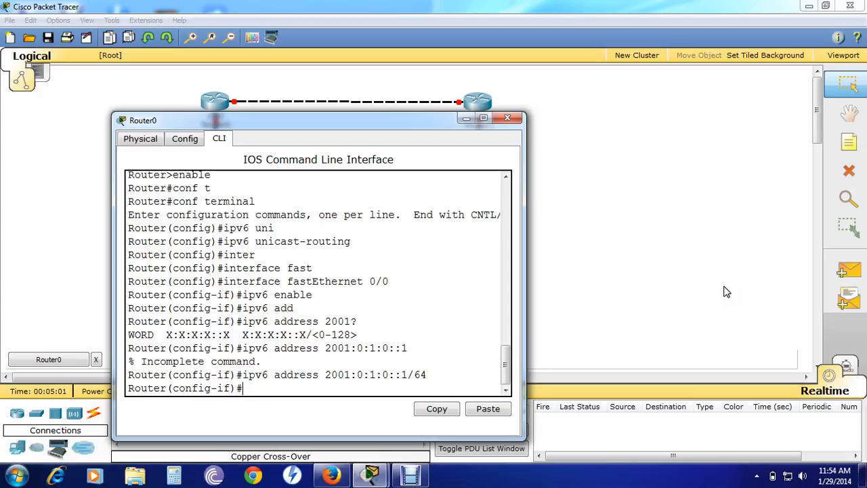
Activate Router0's FastEthernet 0/0 interface with no shutdown.
{"action": "type", "text": "no"}
{"action": "key", "text": "Tab"}
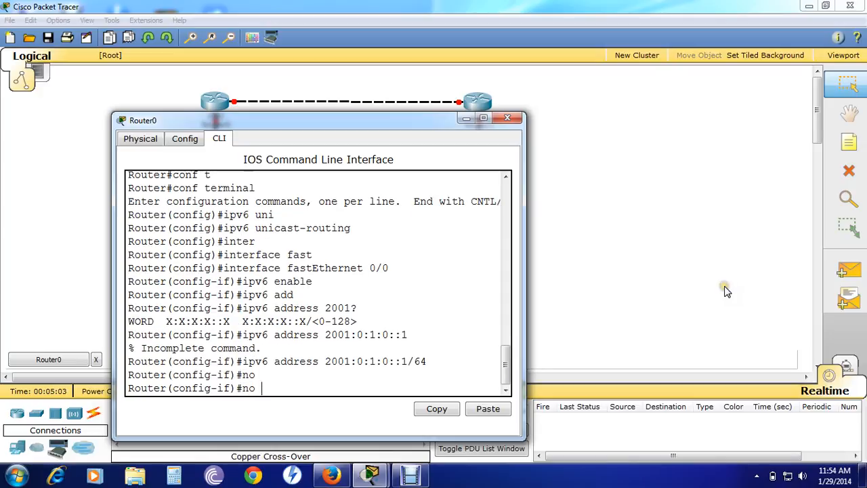
{"action": "type", "text": "shut"}
{"action": "key", "text": "Tab"}
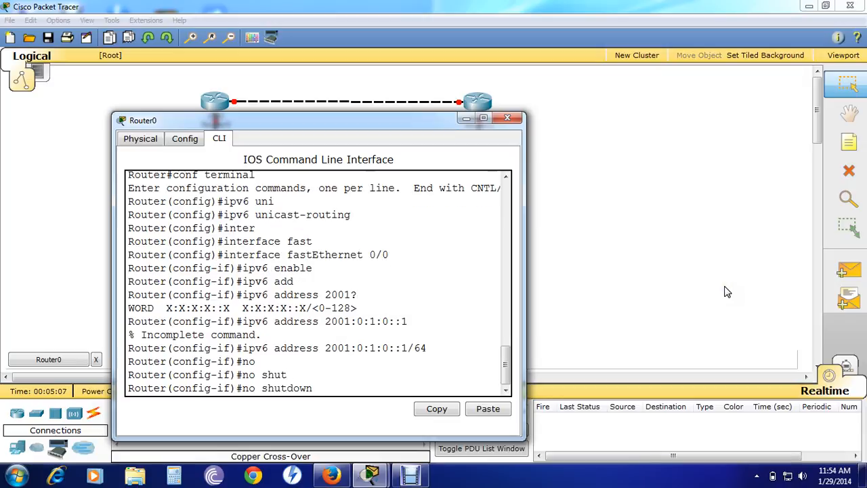
{"action": "key", "text": "Return"}
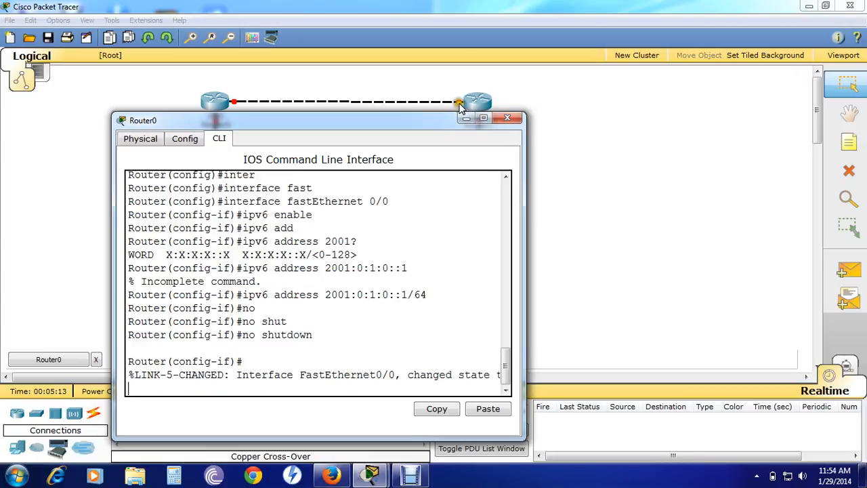
Check the port labels on the link between Router0 and Router2, and return to Router0's command prompt.
{"action": "left_click_drag", "start_coordinate": [349, 122], "coordinate": [411, 137]}
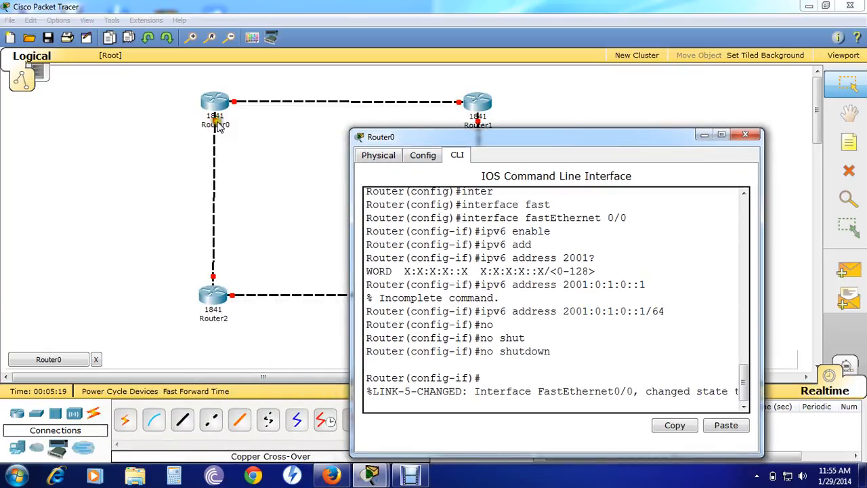
{"action": "left_click", "coordinate": [359, 9]}
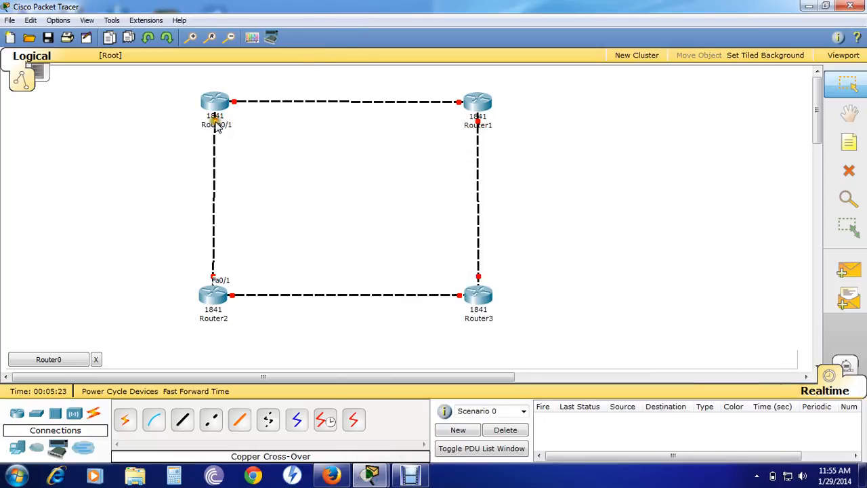
{"action": "left_click", "coordinate": [253, 135]}
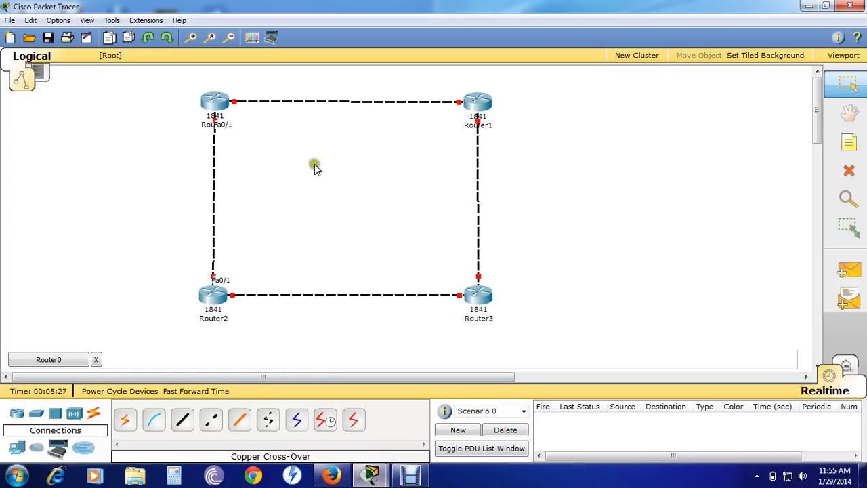
{"action": "left_click", "coordinate": [216, 101]}
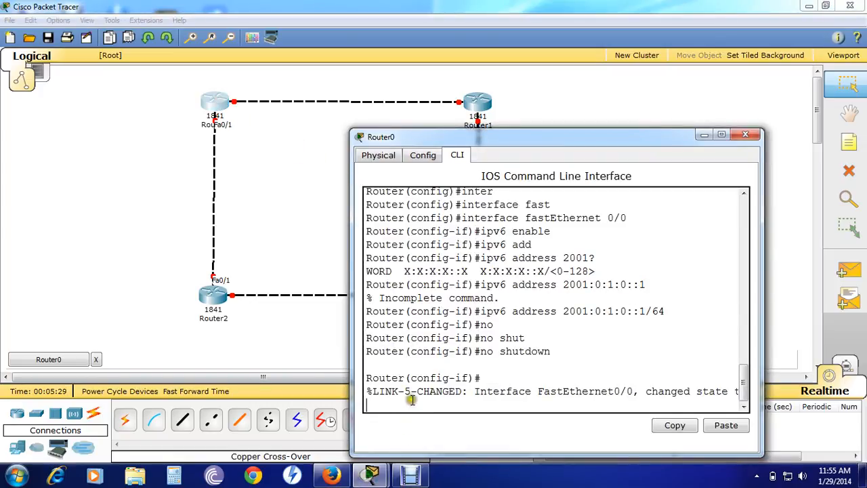
{"action": "left_click_drag", "start_coordinate": [480, 138], "coordinate": [421, 95]}
{"action": "key", "text": "Return"}
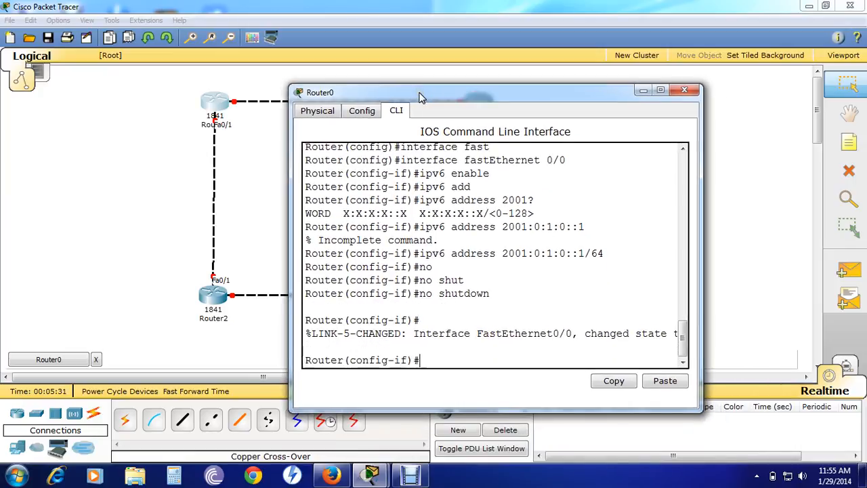
{"action": "key", "text": "Return"}
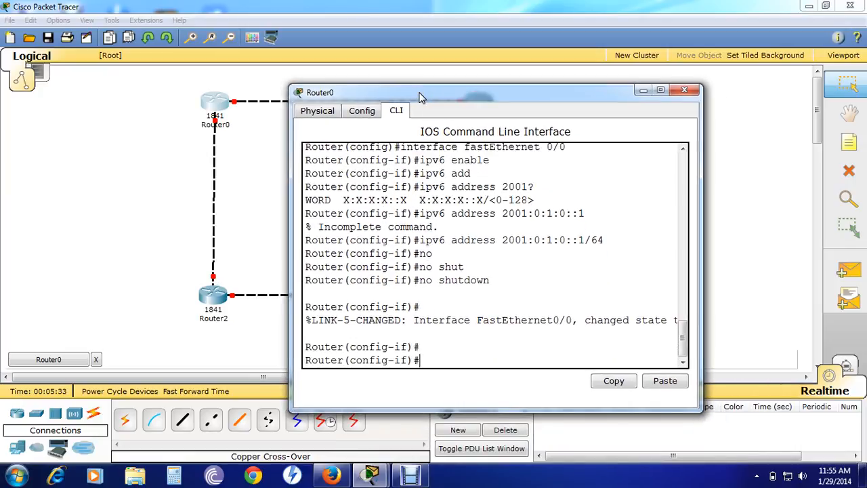
Leave interface configuration mode on Router0 with exit and run ipv6 unicast-routing again in global configuration mode.
{"action": "type", "text": "exit"}
{"action": "key", "text": "Return"}
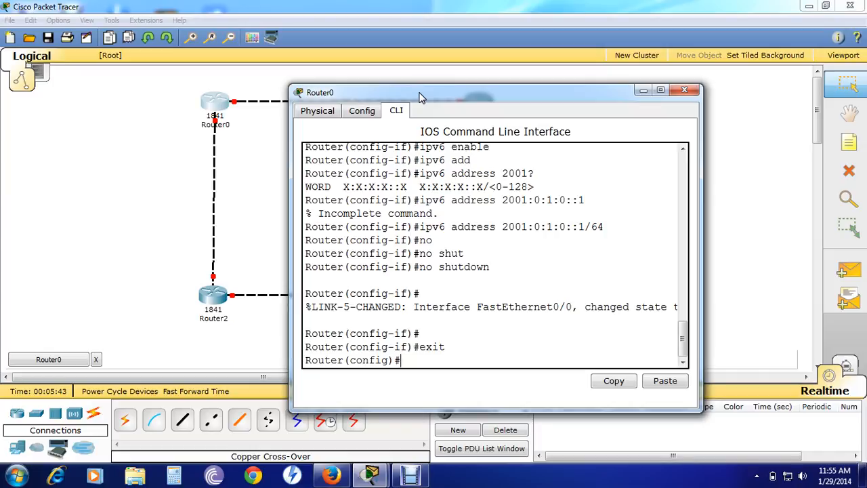
{"action": "key", "text": "Up"}
{"action": "key", "text": "Up"}
{"action": "key", "text": "Up"}
{"action": "key", "text": "Up"}
{"action": "key", "text": "Up"}
{"action": "key", "text": "Up"}
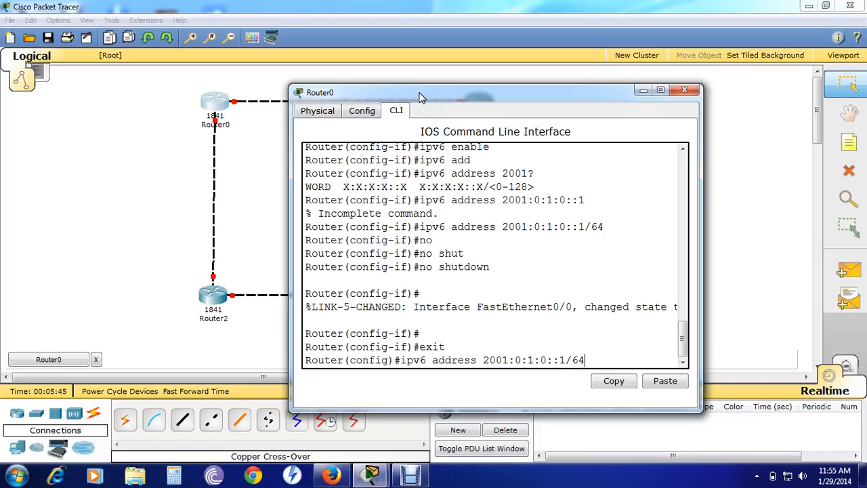
{"action": "key", "text": "Up"}
{"action": "key", "text": "Up"}
{"action": "key", "text": "Up"}
{"action": "key", "text": "Up"}
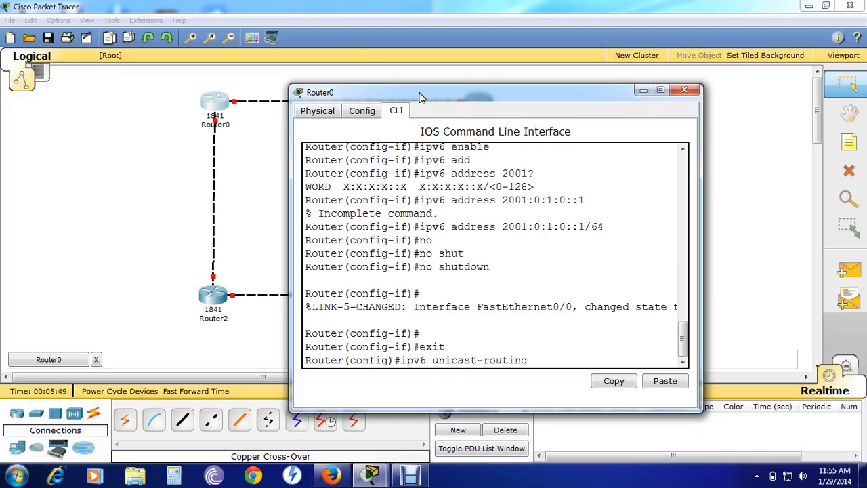
{"action": "key", "text": "Return"}
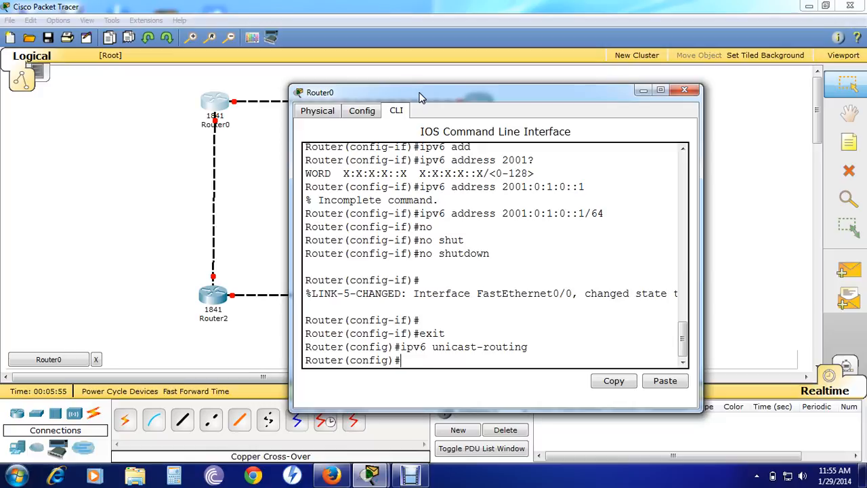
Enter interface configuration mode for FastEthernet 0/1 on Router0 by reusing the earlier interface command.
{"action": "key", "text": "Up"}
{"action": "key", "text": "Up"}
{"action": "key", "text": "Up"}
{"action": "key", "text": "Up"}
{"action": "key", "text": "Up"}
{"action": "key", "text": "Up"}
{"action": "key", "text": "Up"}
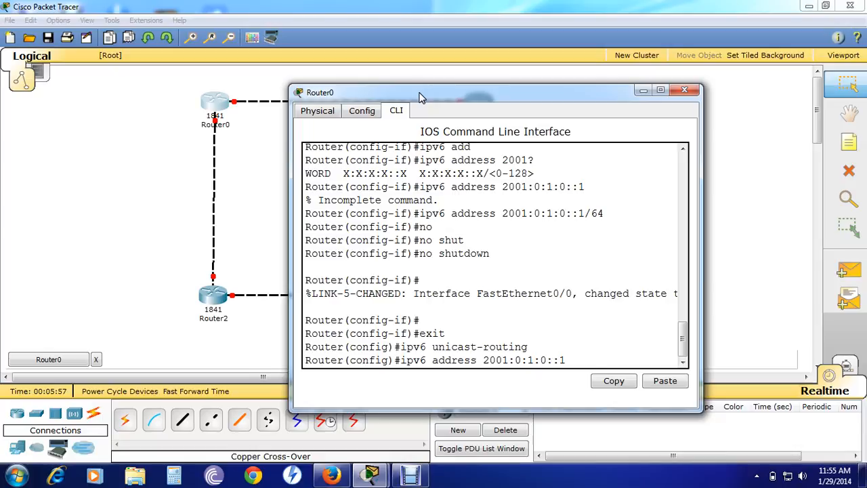
{"action": "key", "text": "Up"}
{"action": "key", "text": "Up"}
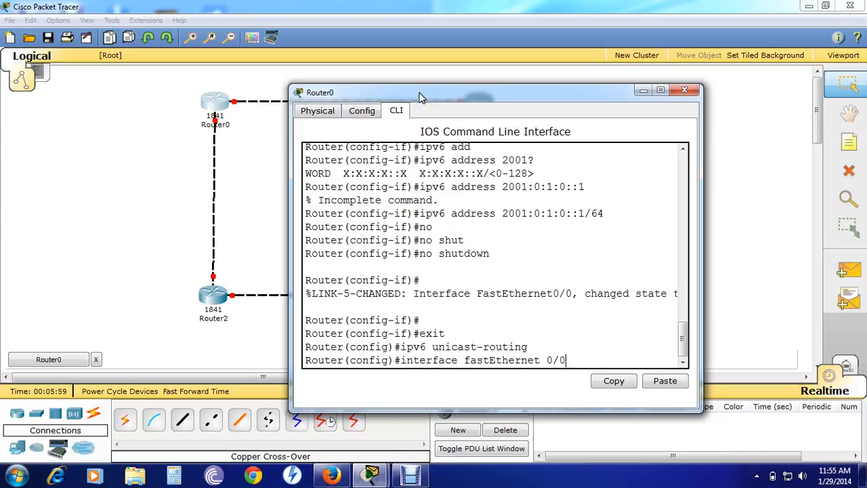
{"action": "key", "text": "BackSpace"}
{"action": "type", "text": "1"}
{"action": "key", "text": "Return"}
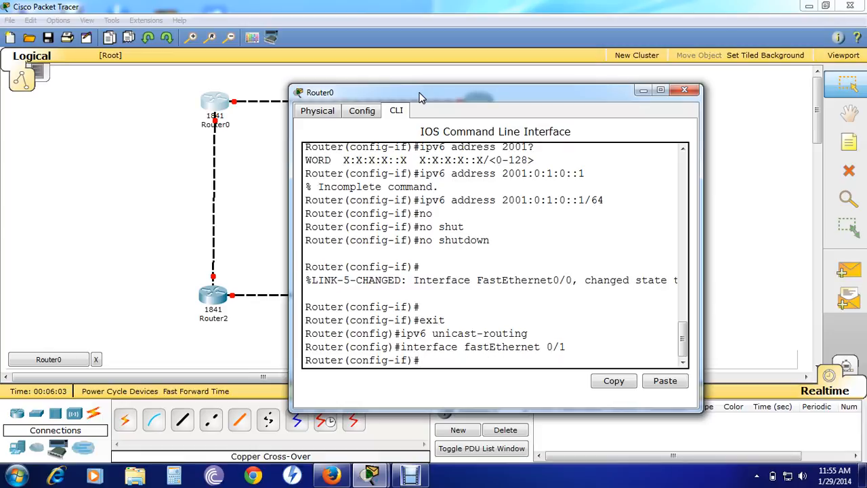
Enable IPv6 on Router0's FastEthernet 0/1 by reusing the earlier ipv6 enable command.
{"action": "key", "text": "Up"}
{"action": "key", "text": "Up"}
{"action": "key", "text": "Up"}
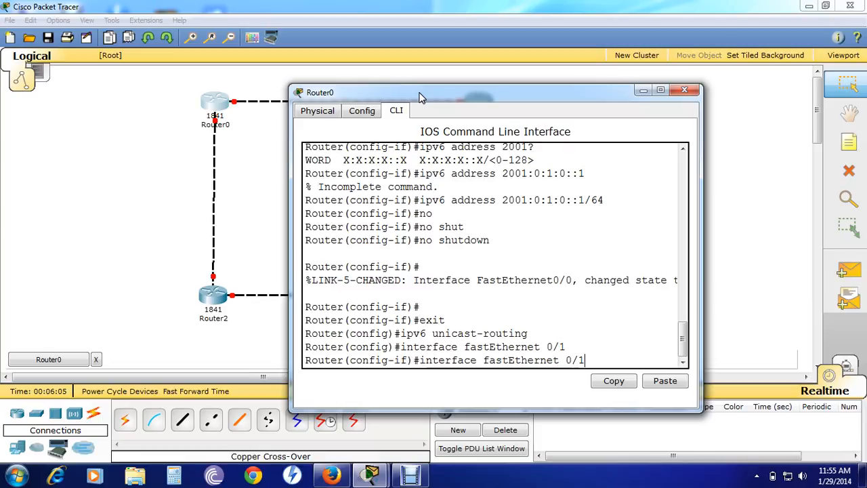
{"action": "key", "text": "Up"}
{"action": "key", "text": "Up"}
{"action": "key", "text": "Up"}
{"action": "key", "text": "Up"}
{"action": "key", "text": "Up"}
{"action": "key", "text": "Up"}
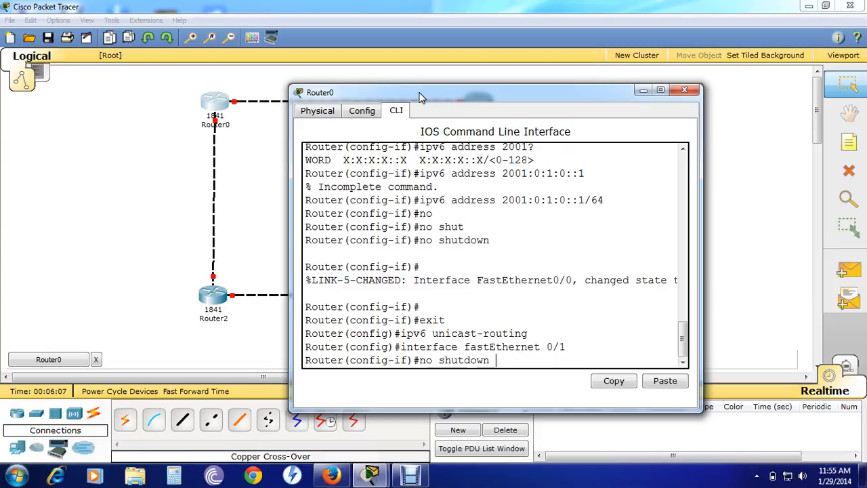
{"action": "key", "text": "Up"}
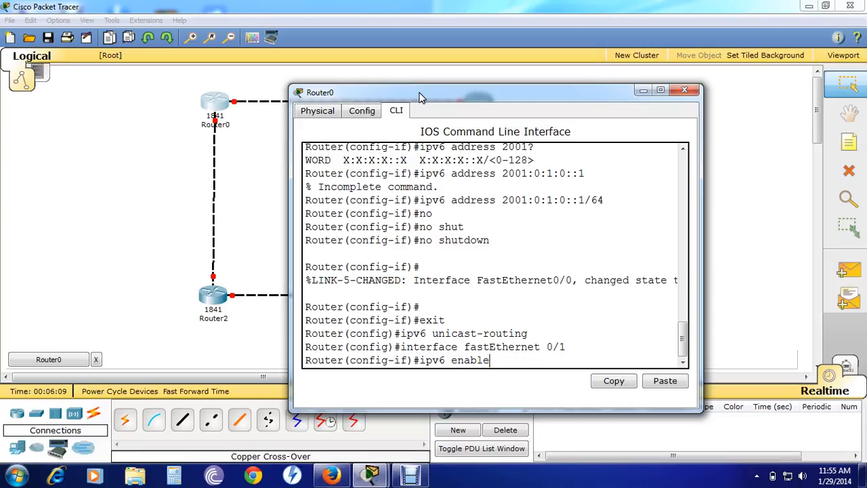
{"action": "key", "text": "Return"}
Assign the IPv6 address 2001:0:1:3::1/64 to Router0's FastEthernet 0/1 by recalling and editing the earlier ipv6 address command.
{"action": "key", "text": "Up"}
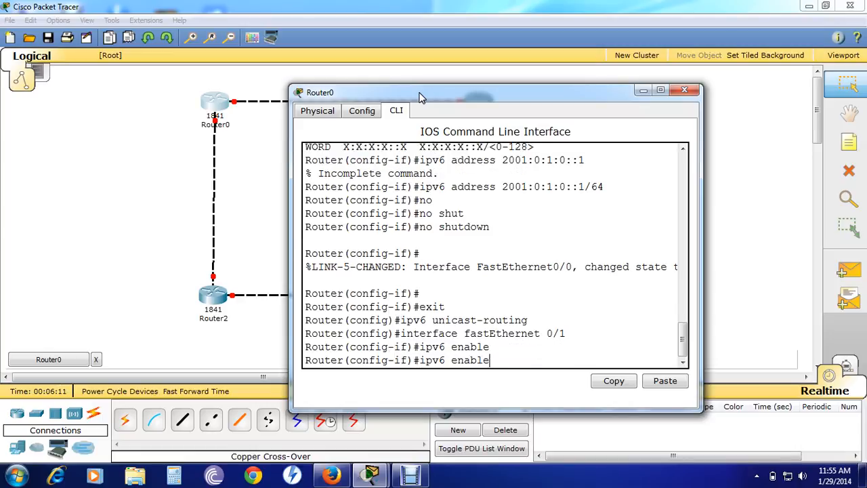
{"action": "key", "text": "Up"}
{"action": "key", "text": "Up"}
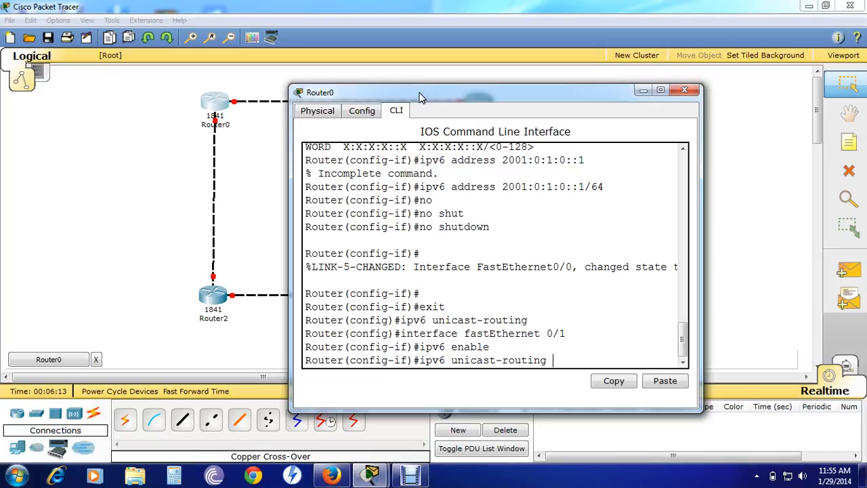
{"action": "key", "text": "Up"}
{"action": "key", "text": "Up"}
{"action": "key", "text": "Up"}
{"action": "key", "text": "Up"}
{"action": "key", "text": "Up"}
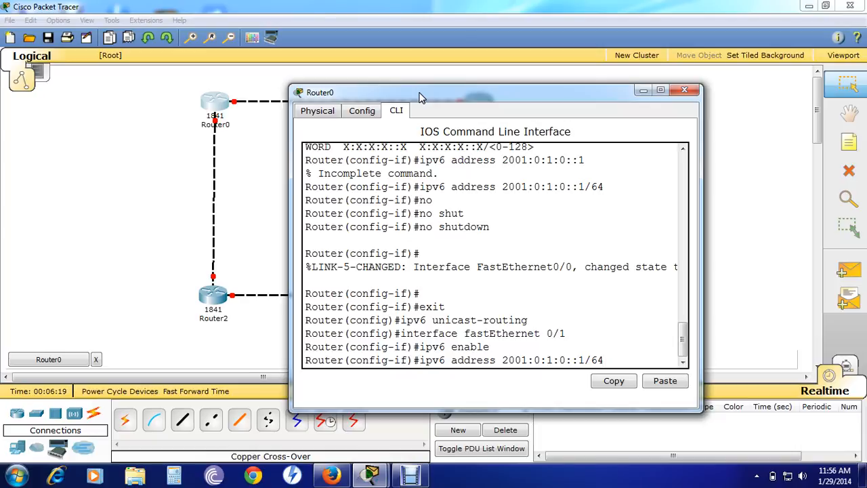
{"action": "key", "text": "Left"}
{"action": "key", "text": "Left"}
{"action": "key", "text": "Left"}
{"action": "key", "text": "Left"}
{"action": "key", "text": "Left"}
{"action": "key", "text": "Right"}
{"action": "key", "text": "Right"}
{"action": "key", "text": "BackSpace"}
{"action": "type", "text": "3"}
{"action": "key", "text": "Return"}
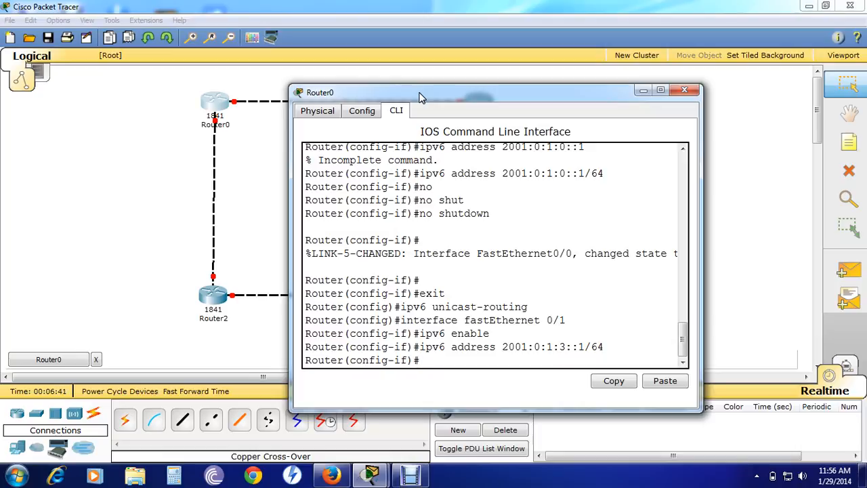
Activate Router0's FastEthernet 0/1 interface with no shutdown.
{"action": "type", "text": "nosh"}
{"action": "key", "text": "BackSpace"}
{"action": "key", "text": "BackSpace"}
{"action": "key", "text": "Tab"}
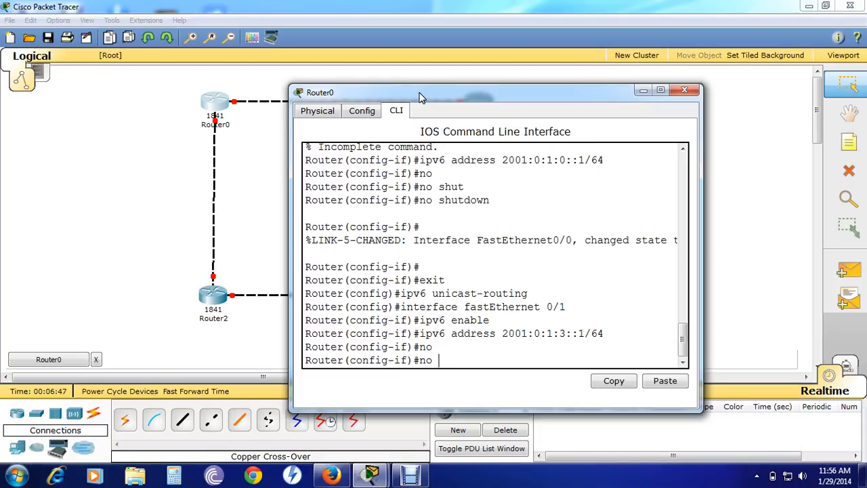
{"action": "type", "text": "sh"}
{"action": "key", "text": "Tab"}
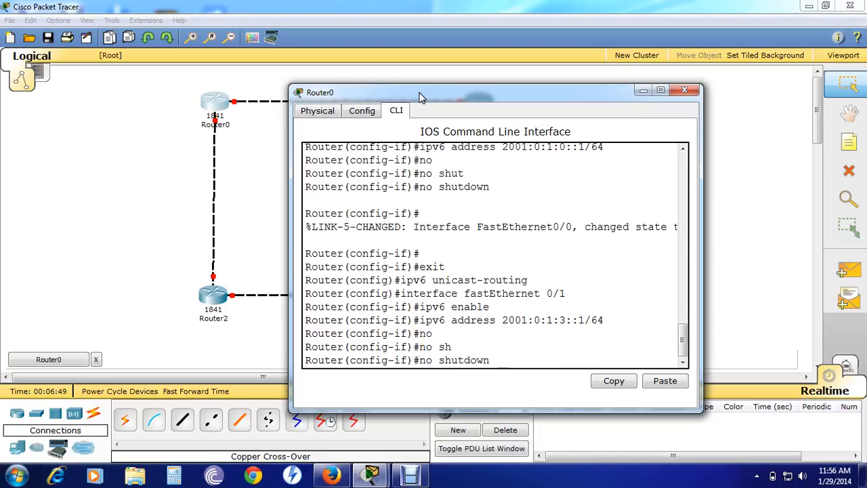
{"action": "key", "text": "Return"}
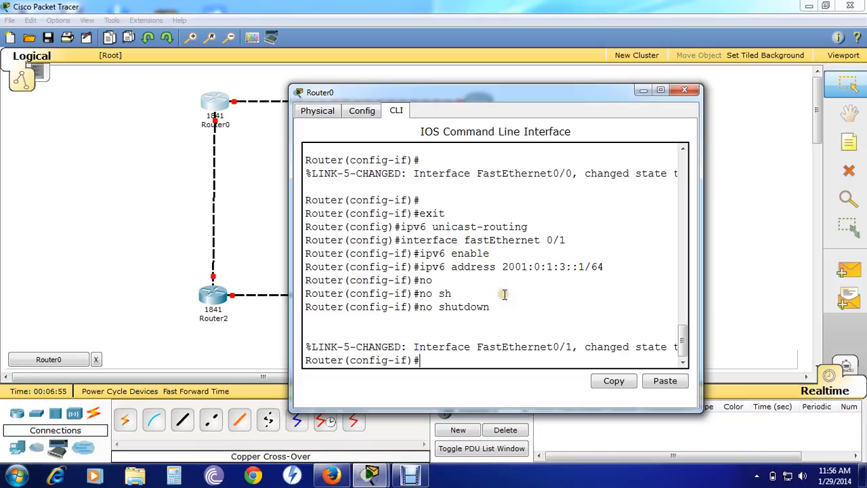
Minimize Router0's window and reattach the Router0 cable to Router1's FastEthernet0/0 port.
{"action": "left_click", "coordinate": [644, 90]}
{"action": "left_click", "coordinate": [476, 103]}
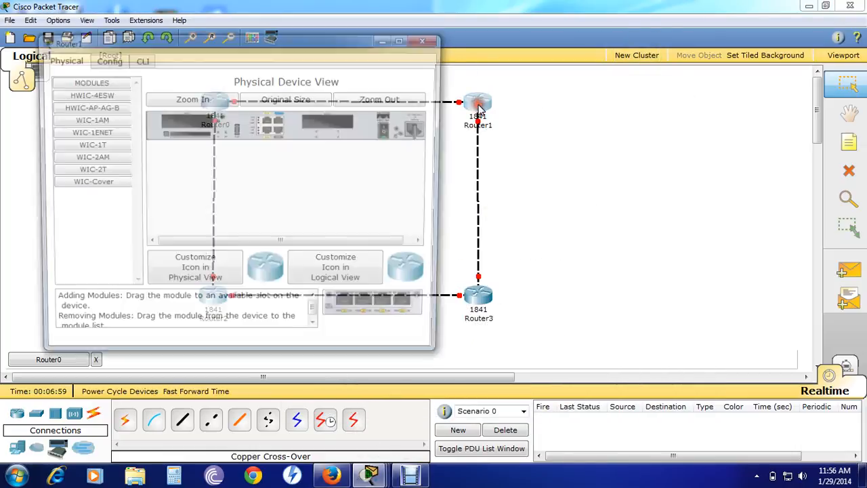
{"action": "left_click", "coordinate": [461, 103]}
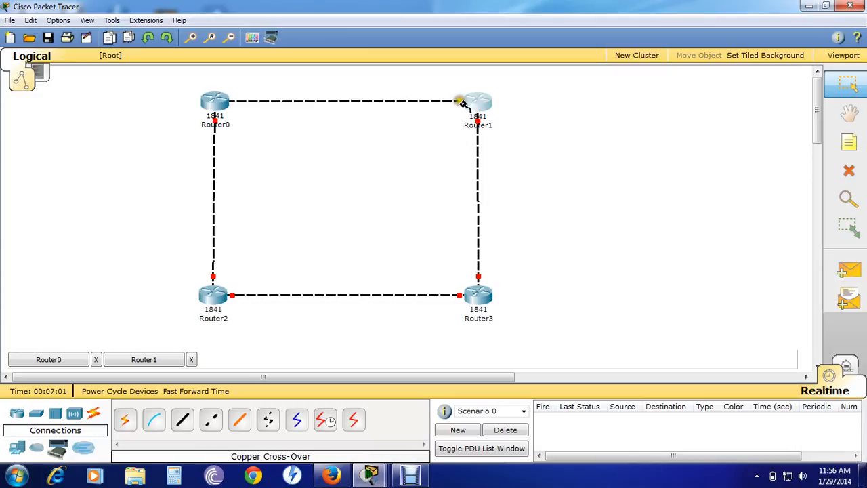
{"action": "left_click", "coordinate": [465, 103]}
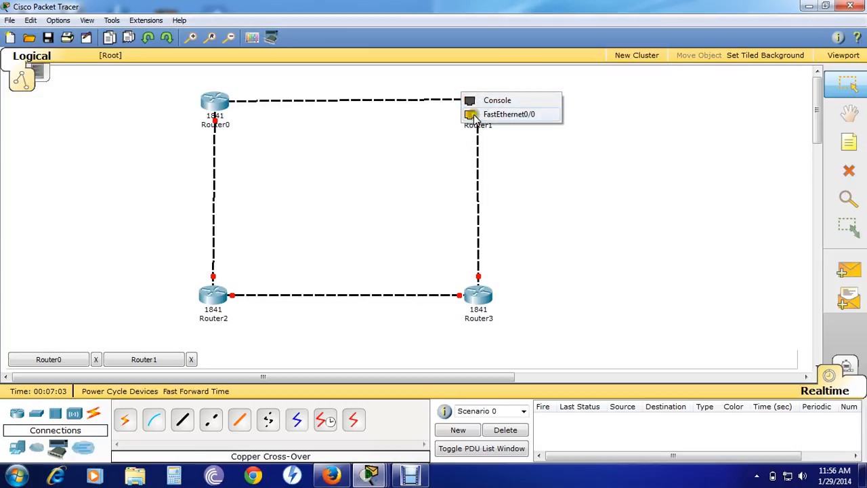
{"action": "left_click", "coordinate": [474, 113]}
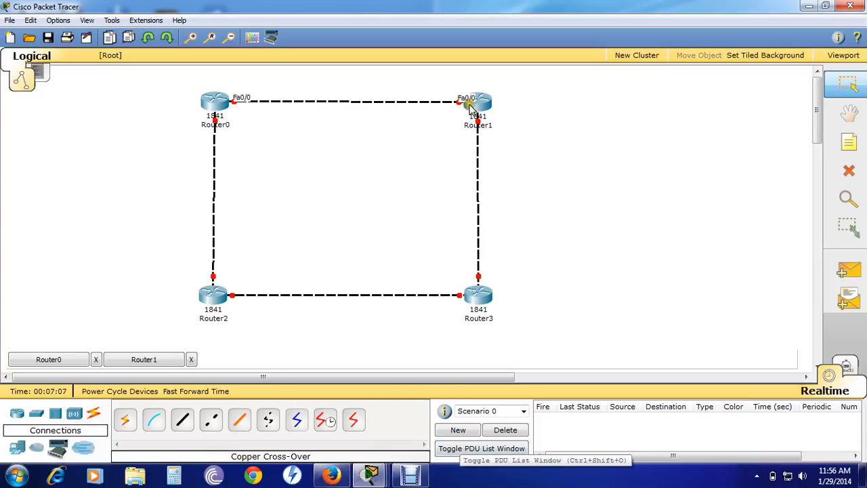
Open Router1's command line and get past the configuration dialog question to the Router> prompt.
{"action": "left_click", "coordinate": [477, 103]}
{"action": "left_click", "coordinate": [478, 102]}
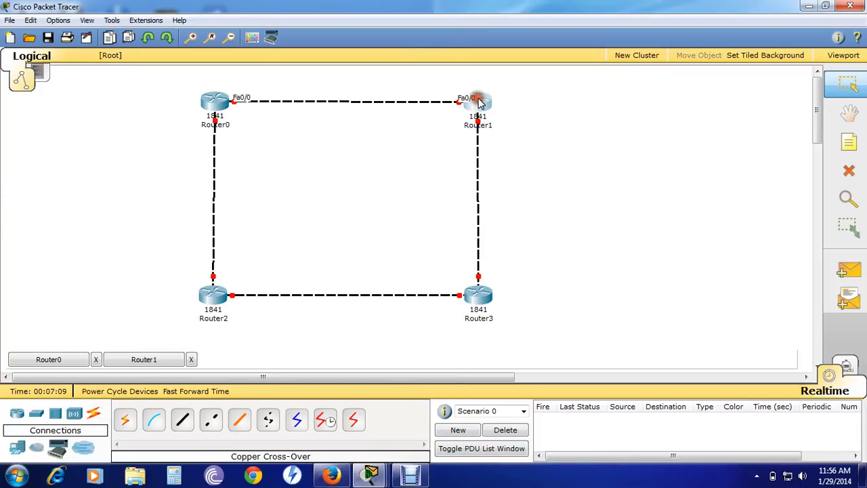
{"action": "left_click", "coordinate": [475, 100]}
{"action": "left_click", "coordinate": [140, 60]}
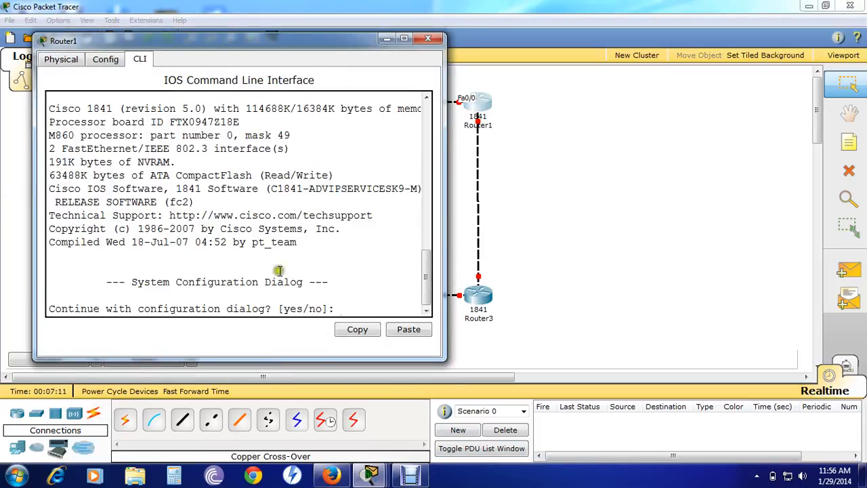
{"action": "key", "text": "Return"}
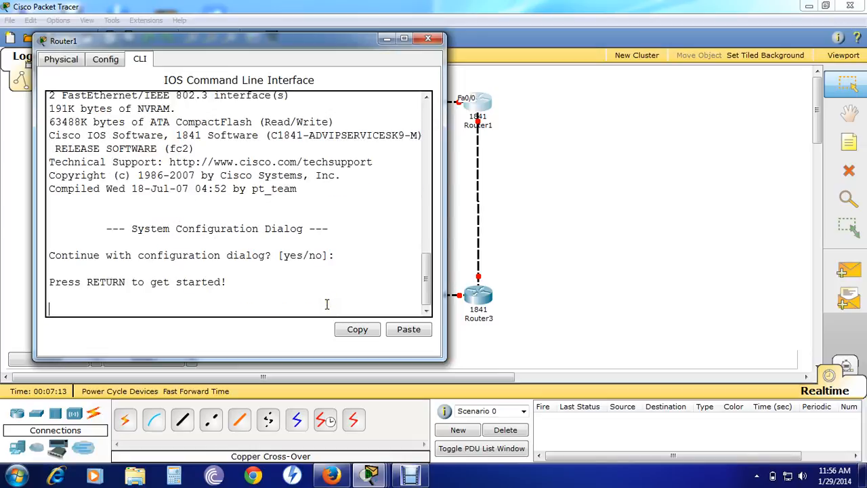
{"action": "key", "text": "Return"}
{"action": "key", "text": "Return"}
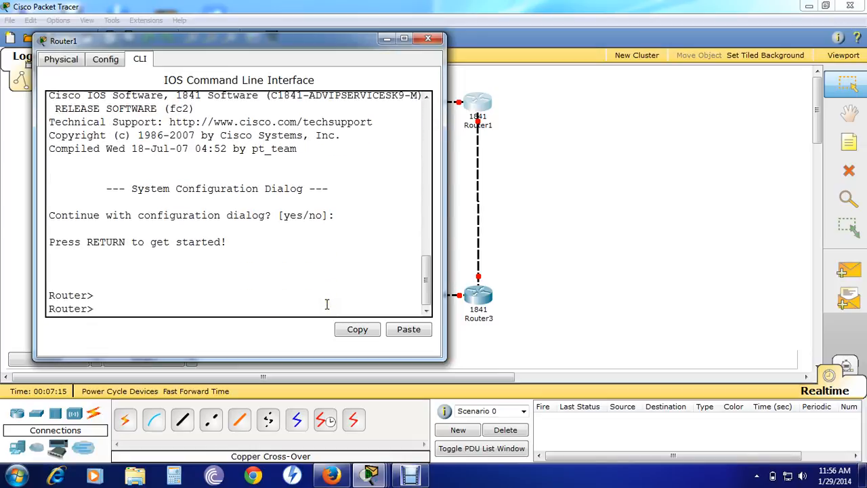
Enter privileged mode on Router1 with enable and global configuration mode with conf t.
{"action": "type", "text": "nab"}
{"action": "key", "text": "BackSpace"}
{"action": "key", "text": "BackSpace"}
{"action": "type", "text": "able"}
{"action": "key", "text": "Return"}
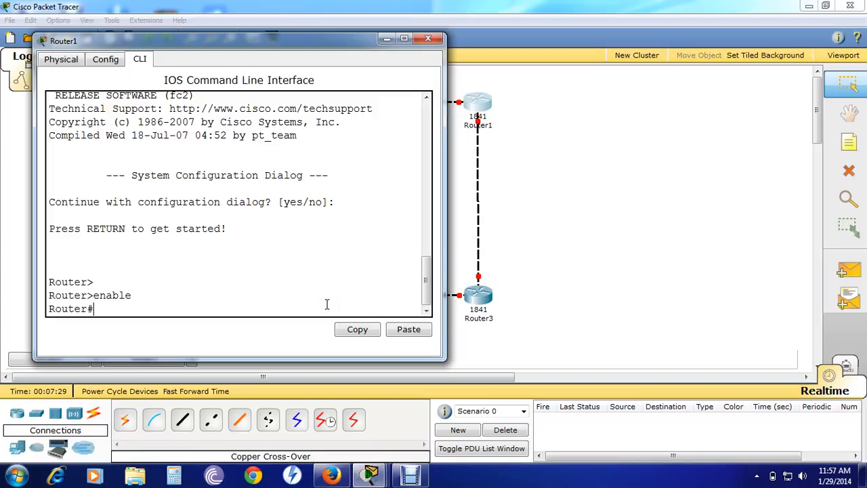
{"action": "type", "text": "conf t"}
{"action": "key", "text": "Return"}
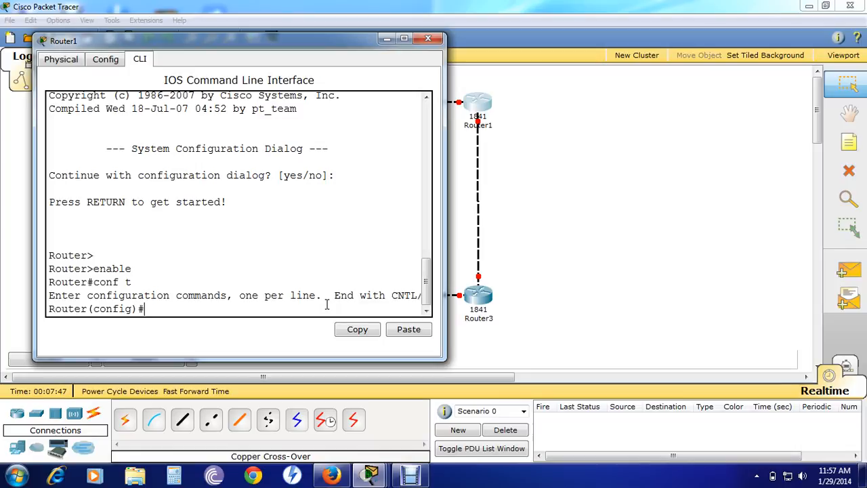
Turn on IPv6 routing on Router1 with ipv6 unicast-routing.
{"action": "type", "text": "ipv6 u"}
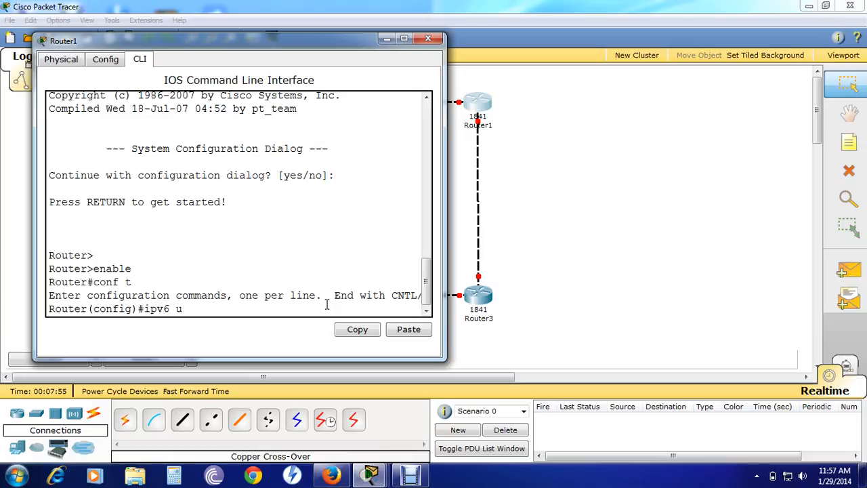
{"action": "type", "text": "ni"}
{"action": "key", "text": "Tab"}
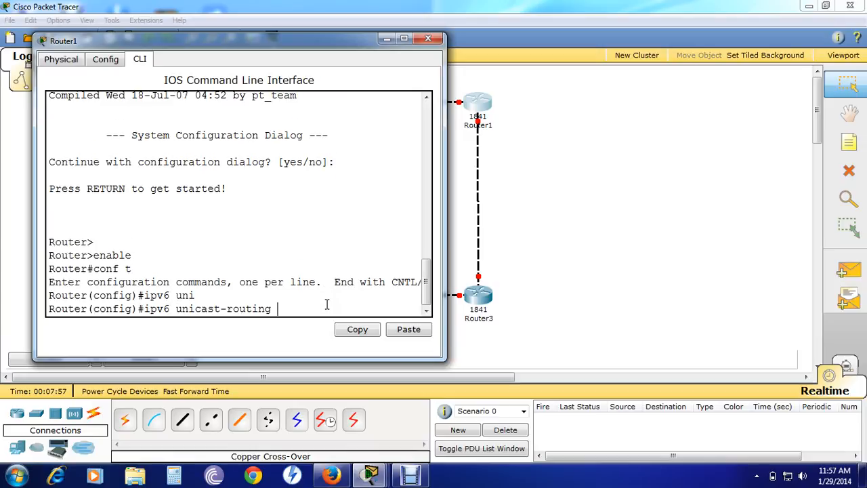
{"action": "key", "text": "Return"}
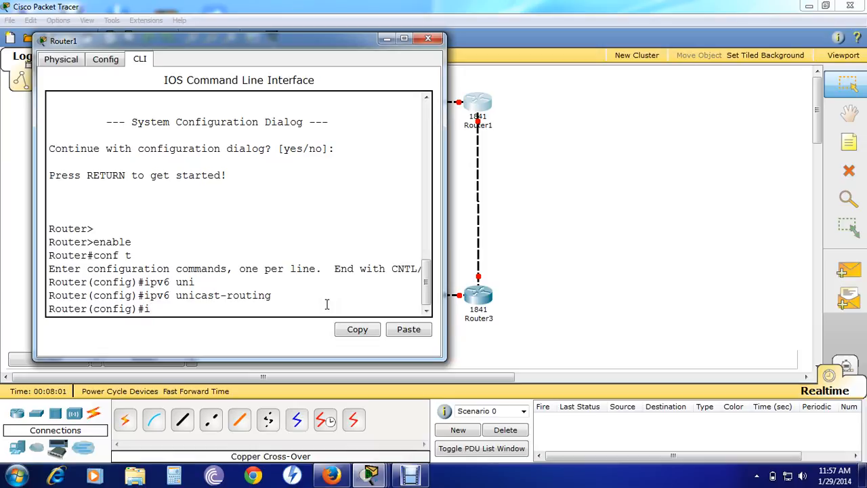
Enter interface configuration mode on Router1 with interface fastEthernet 0/0.
{"action": "type", "text": "fast"}
{"action": "key", "text": "Tab"}
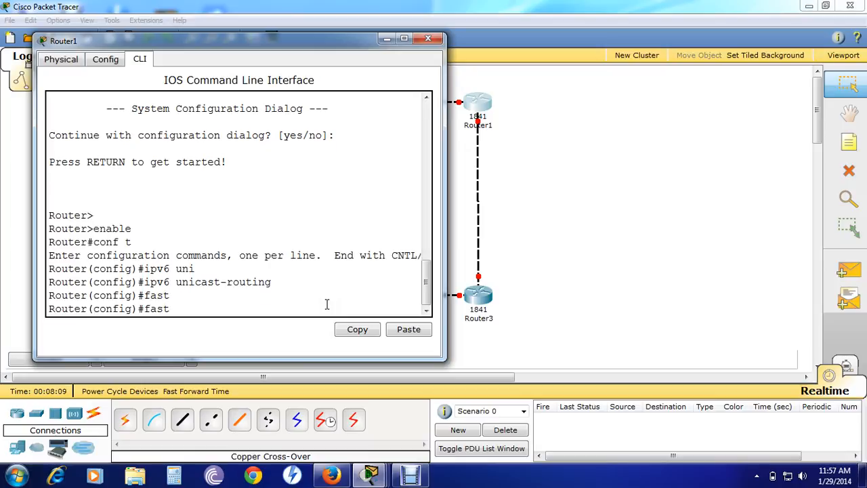
{"action": "key", "text": "BackSpace"}
{"action": "key", "text": "BackSpace"}
{"action": "key", "text": "BackSpace"}
{"action": "key", "text": "BackSpace"}
{"action": "type", "text": "inter"}
{"action": "key", "text": "Tab"}
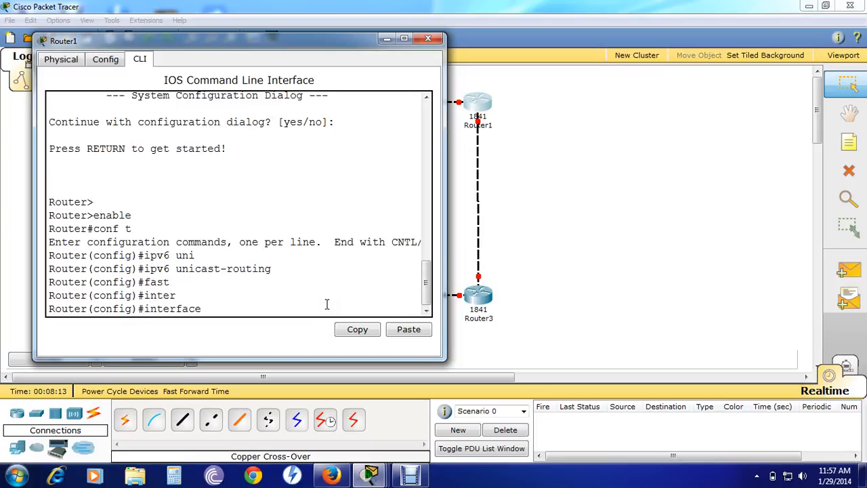
{"action": "type", "text": "fast"}
{"action": "key", "text": "Tab"}
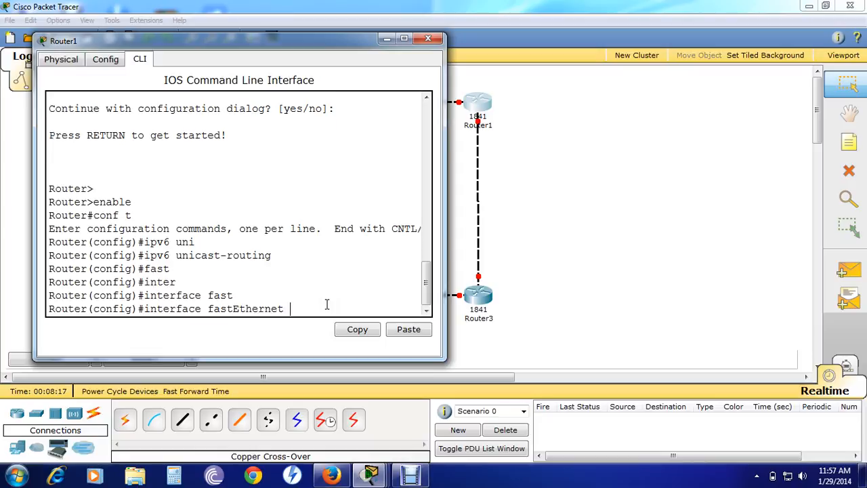
{"action": "type", "text": "0/0"}
{"action": "key", "text": "Return"}
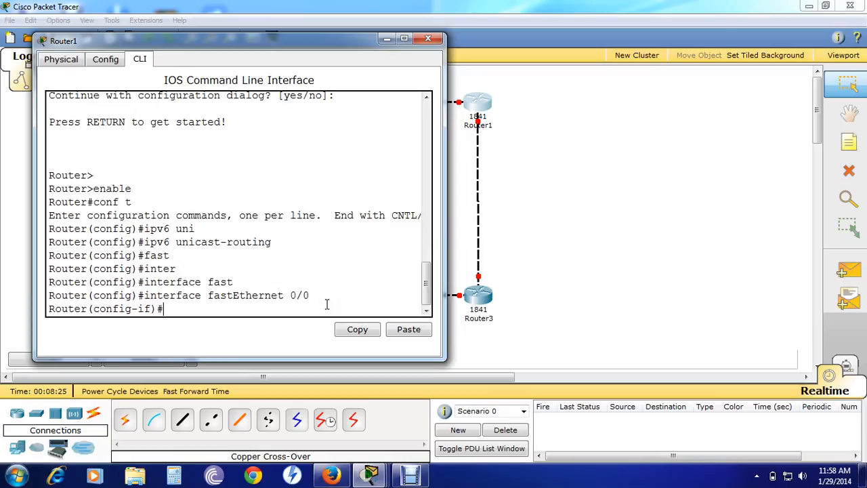
Enable IPv6 on Router1's FastEthernet 0/0 with ipv6 enable.
{"action": "type", "text": "ipv6 ena"}
{"action": "key", "text": "Tab"}
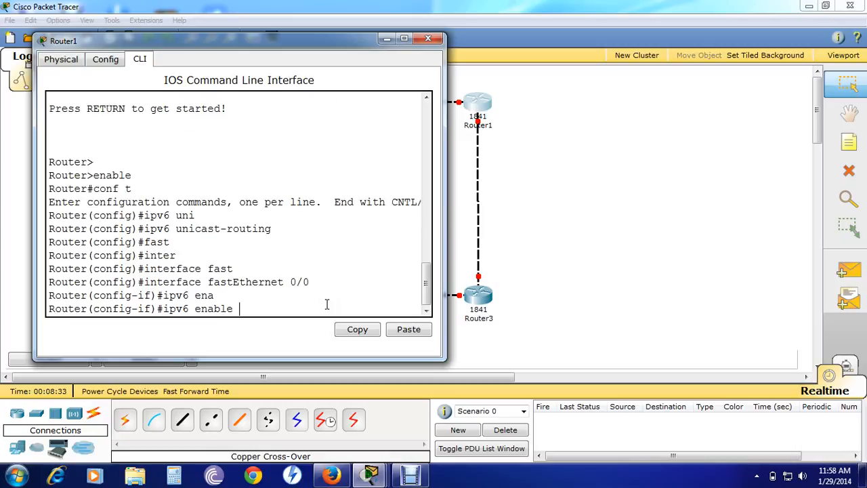
{"action": "key", "text": "Return"}
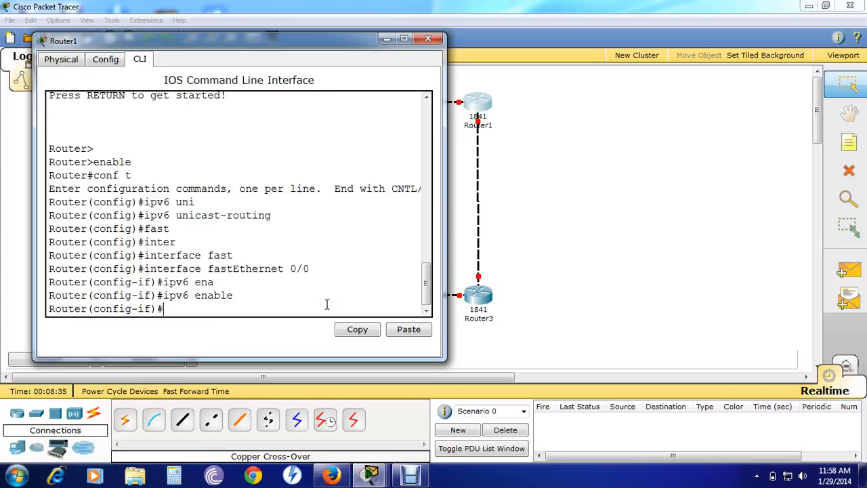
Assign the IPv6 address 2001:0:1:0::2 with prefix length /64 to Router1's FastEthernet 0/0.
{"action": "type", "text": "ipv6 add"}
{"action": "key", "text": "Tab"}
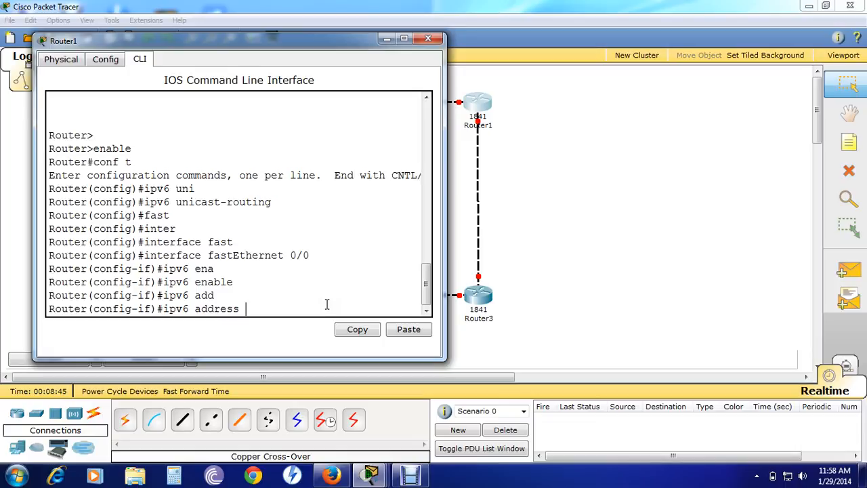
{"action": "type", "text": "2001:0"}
{"action": "type", "text": ":1:"}
{"action": "type", "text": "0::2"}
{"action": "key", "text": "Return"}
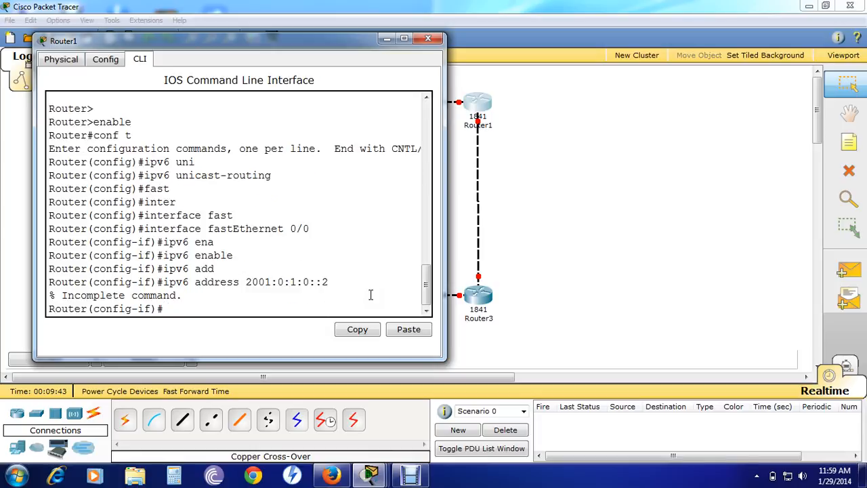
{"action": "key", "text": "Up"}
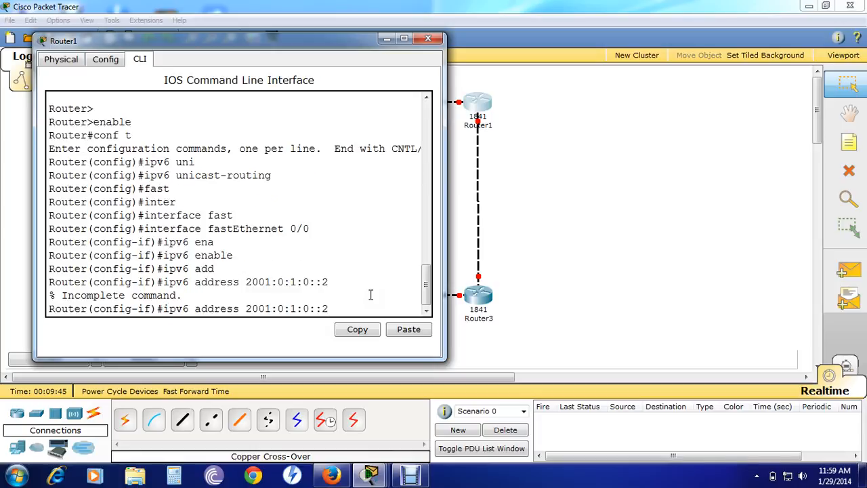
{"action": "type", "text": "/64"}
{"action": "key", "text": "Return"}
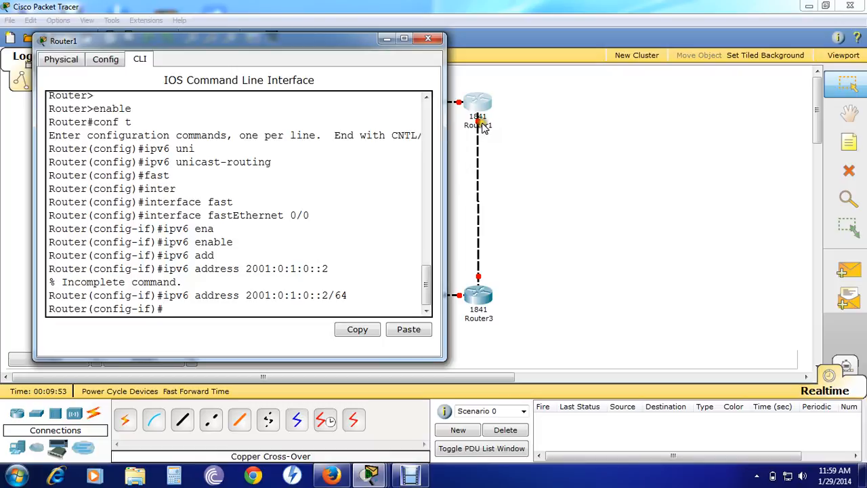
Activate Router1's FastEthernet 0/0 interface with no shutdown.
{"action": "type", "text": "no shut"}
{"action": "key", "text": "Tab"}
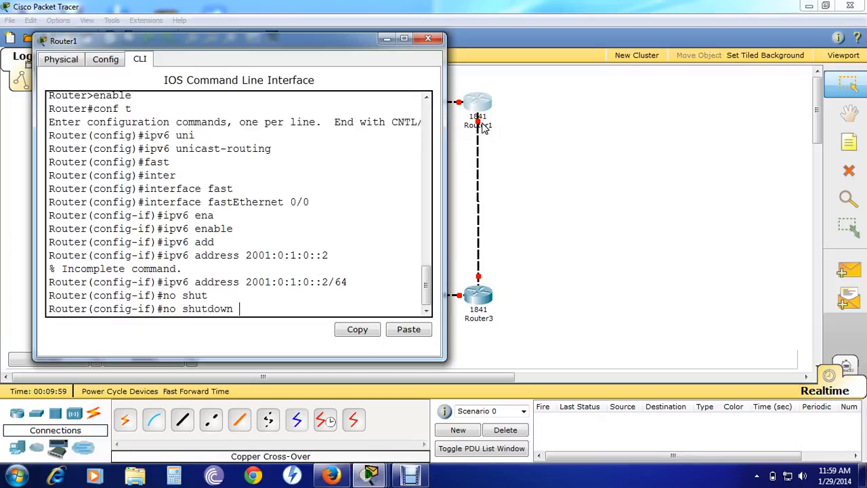
{"action": "key", "text": "Return"}
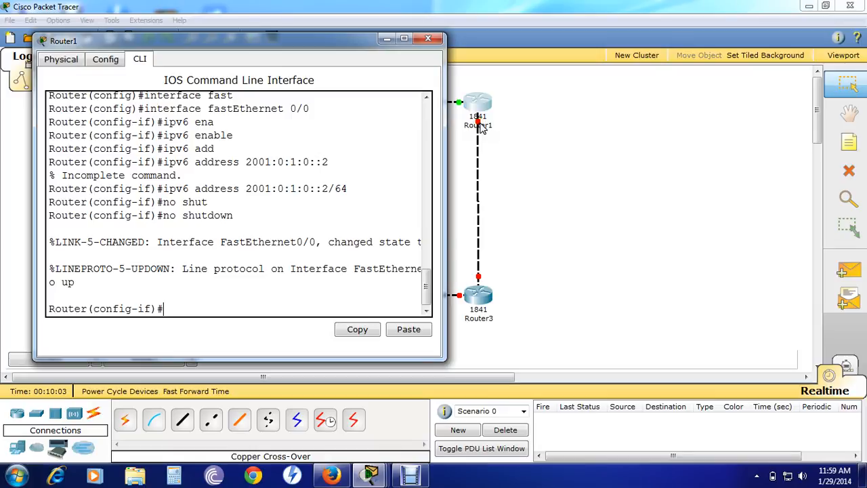
Check the port labels on the link between Router1 and Router3, and return Router1 to global configuration mode with exit.
{"action": "left_click", "coordinate": [509, 138]}
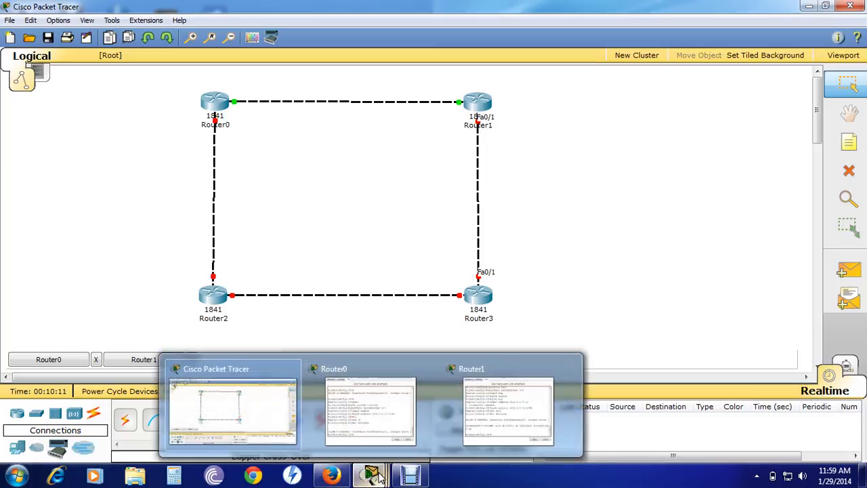
{"action": "left_click", "coordinate": [487, 112]}
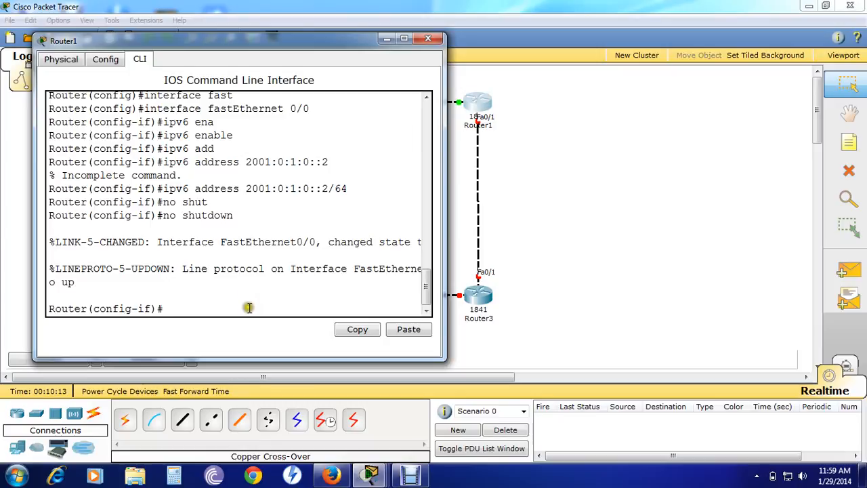
{"action": "type", "text": "exit"}
{"action": "key", "text": "Return"}
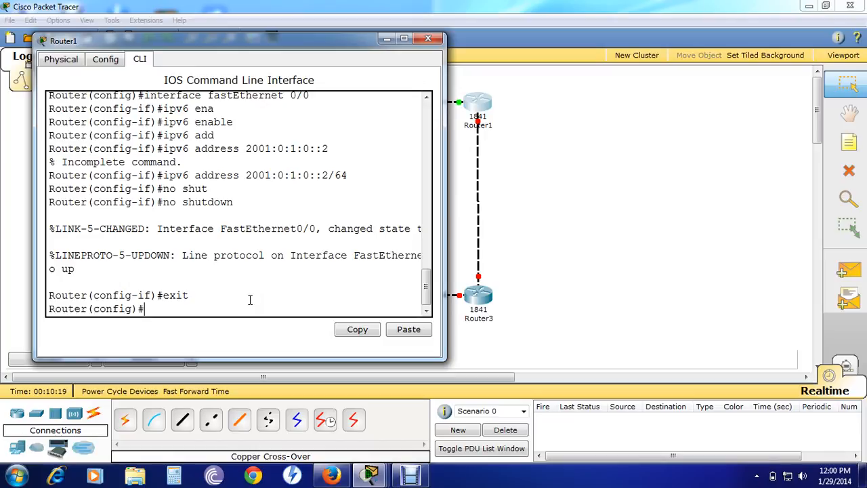
Enable IPv6 routing on Router1 again by rerunning ipv6 unicast-routing from the command history.
{"action": "key", "text": "Up"}
{"action": "key", "text": "Up"}
{"action": "key", "text": "Up"}
{"action": "key", "text": "Up"}
{"action": "key", "text": "BackSpace"}
{"action": "key", "text": "BackSpace"}
{"action": "key", "text": "BackSpace"}
{"action": "key", "text": "Up"}
{"action": "key", "text": "Up"}
{"action": "key", "text": "Up"}
{"action": "key", "text": "Up"}
{"action": "key", "text": "Up"}
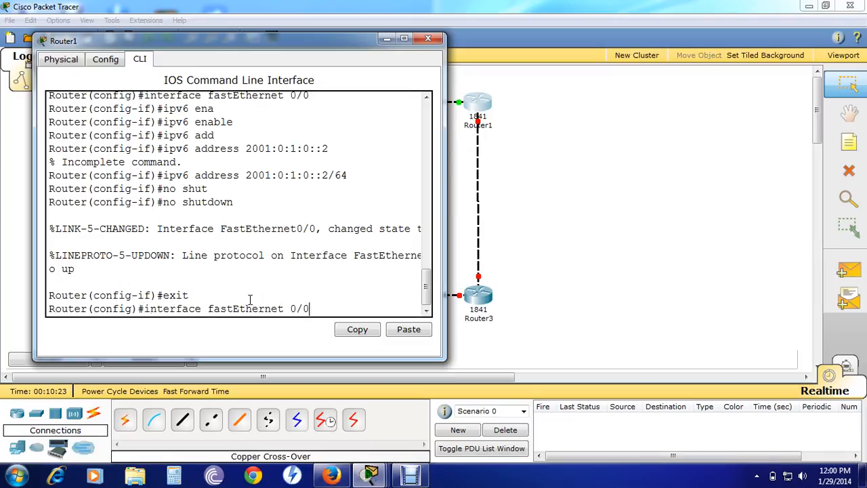
{"action": "key", "text": "Down"}
{"action": "key", "text": "Down"}
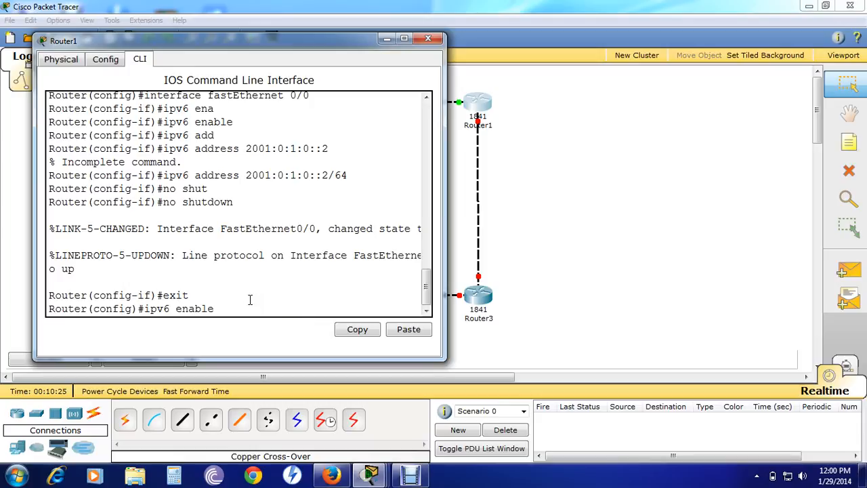
{"action": "key", "text": "Up"}
{"action": "key", "text": "Up"}
{"action": "key", "text": "Up"}
{"action": "key", "text": "Return"}
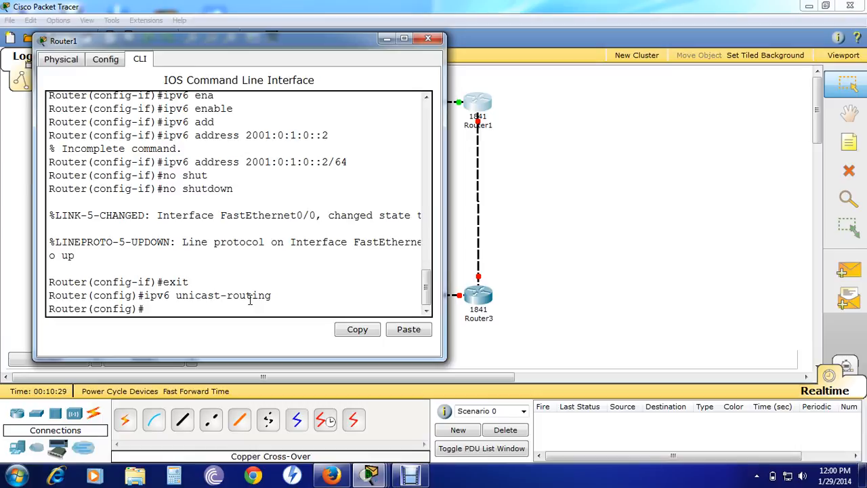
Enter interface configuration mode on Router1 with interface fastEthernet 0/1.
{"action": "type", "text": "interfa"}
{"action": "key", "text": "Tab"}
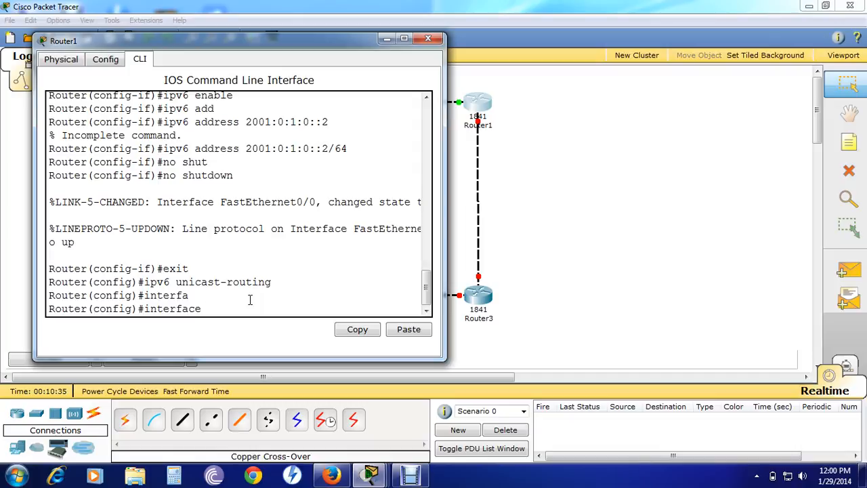
{"action": "type", "text": "fas"}
{"action": "key", "text": "Tab"}
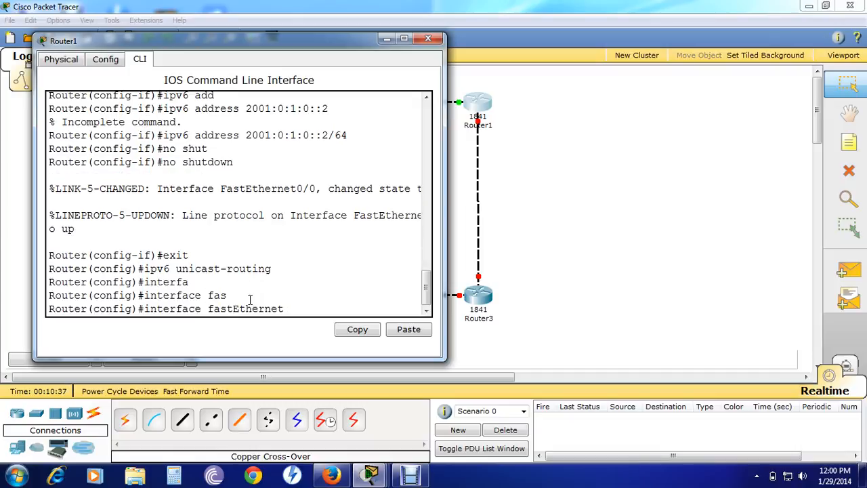
{"action": "type", "text": "0/1"}
{"action": "key", "text": "Return"}
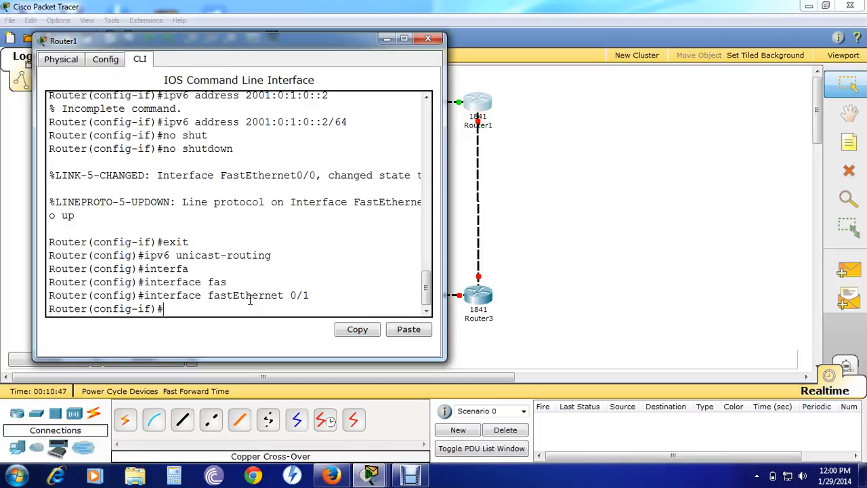
Enable IPv6 on Router1's FastEthernet 0/1 by reusing the earlier ipv6 enable command.
{"action": "key", "text": "Up"}
{"action": "key", "text": "Up"}
{"action": "key", "text": "Up"}
{"action": "key", "text": "Up"}
{"action": "key", "text": "Up"}
{"action": "key", "text": "Up"}
{"action": "key", "text": "Up"}
{"action": "key", "text": "Up"}
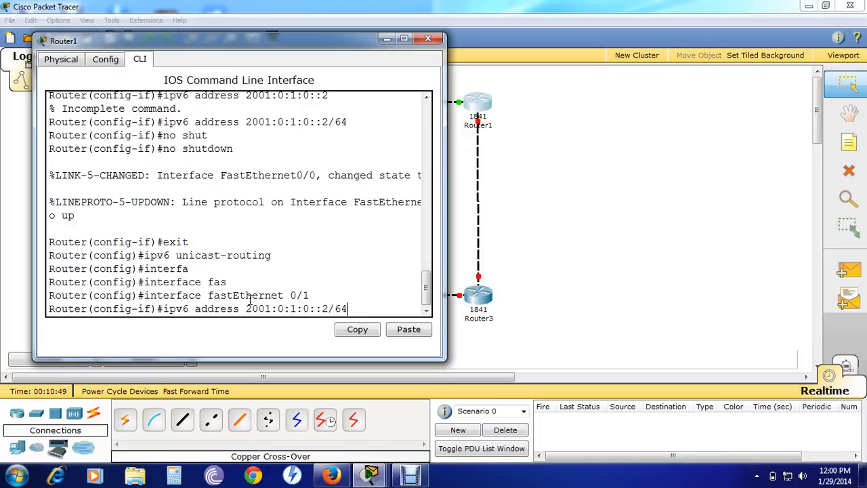
{"action": "key", "text": "Up"}
{"action": "key", "text": "Up"}
{"action": "key", "text": "Return"}
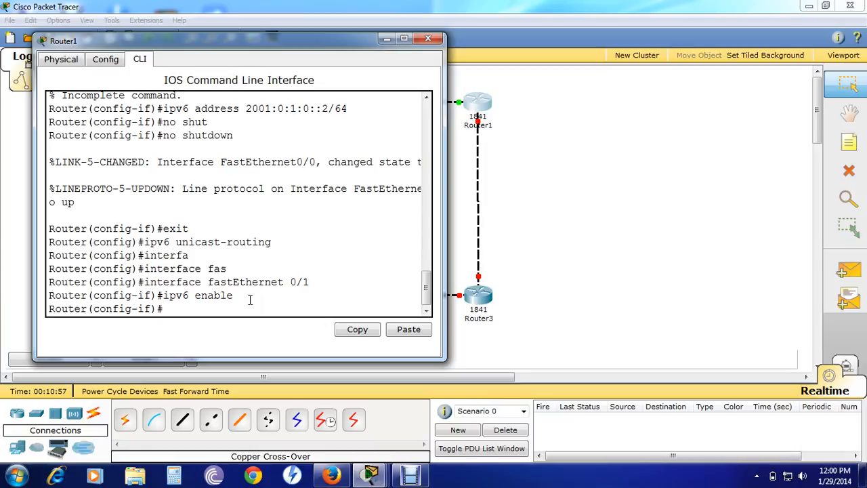
Reuse the earlier ipv6 address command, edited to assign 2001:0:1:1::1/64 to Router1's FastEthernet 0/1.
{"action": "key", "text": "Up"}
{"action": "key", "text": "Up"}
{"action": "key", "text": "Up"}
{"action": "key", "text": "Up"}
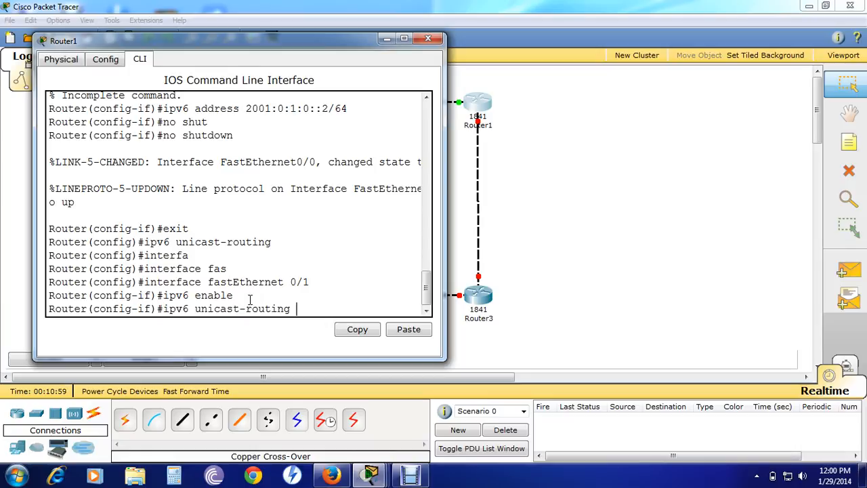
{"action": "key", "text": "Up"}
{"action": "key", "text": "Up"}
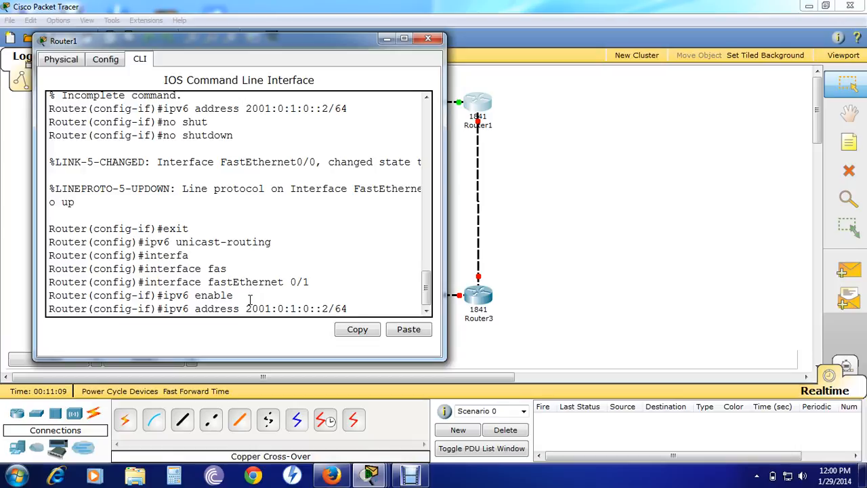
{"action": "key", "text": "Left"}
{"action": "key", "text": "Left"}
{"action": "key", "text": "Left"}
{"action": "key", "text": "BackSpace"}
{"action": "type", "text": "1"}
{"action": "key", "text": "Right"}
{"action": "key", "text": "Delete"}
{"action": "type", "text": "1"}
{"action": "key", "text": "Return"}
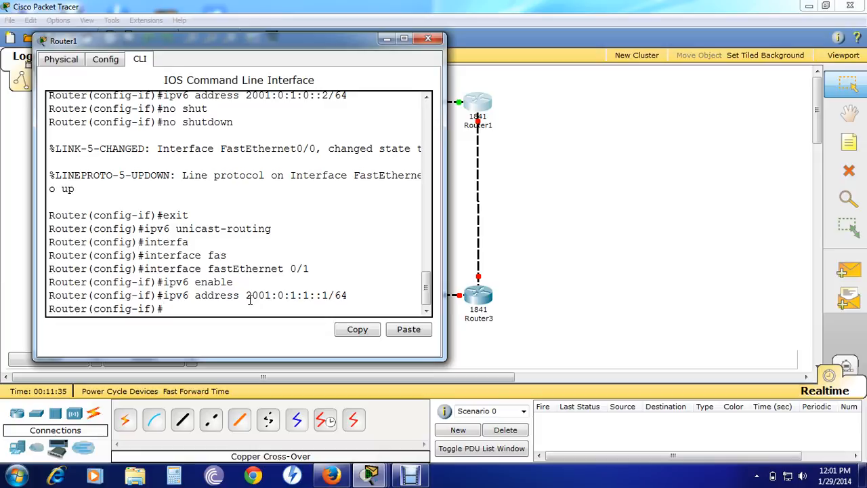
Activate Router1's FastEthernet 0/1 interface with no shutdown and close Router1's configuration window.
{"action": "type", "text": "o"}
{"action": "key", "text": "BackSpace"}
{"action": "key", "text": "Up"}
{"action": "key", "text": "Up"}
{"action": "key", "text": "Up"}
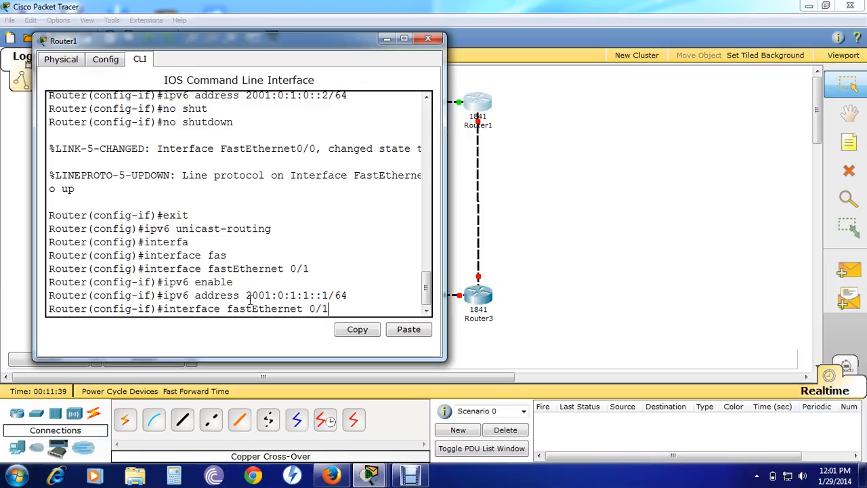
{"action": "key", "text": "Up"}
{"action": "key", "text": "Up"}
{"action": "key", "text": "Up"}
{"action": "key", "text": "Up"}
{"action": "key", "text": "Up"}
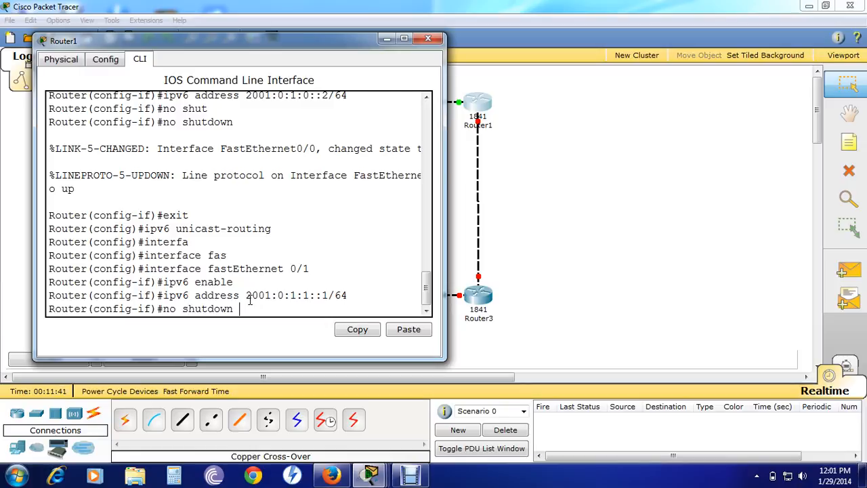
{"action": "key", "text": "Return"}
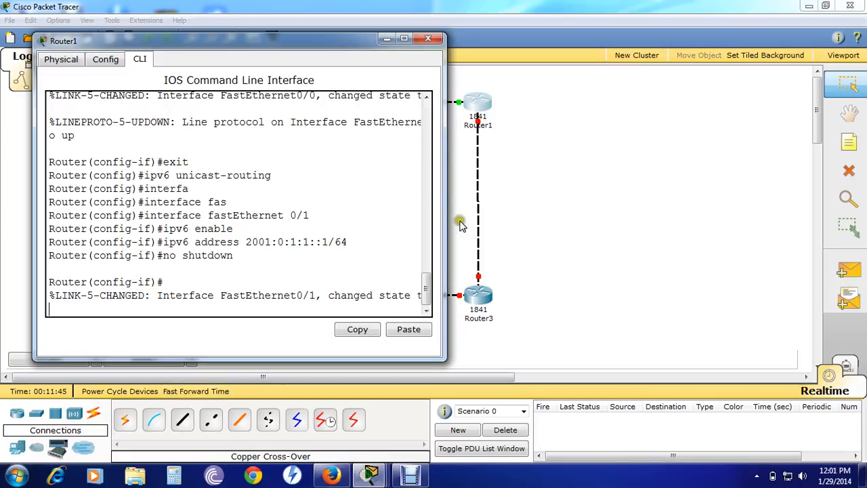
{"action": "left_click", "coordinate": [428, 38]}
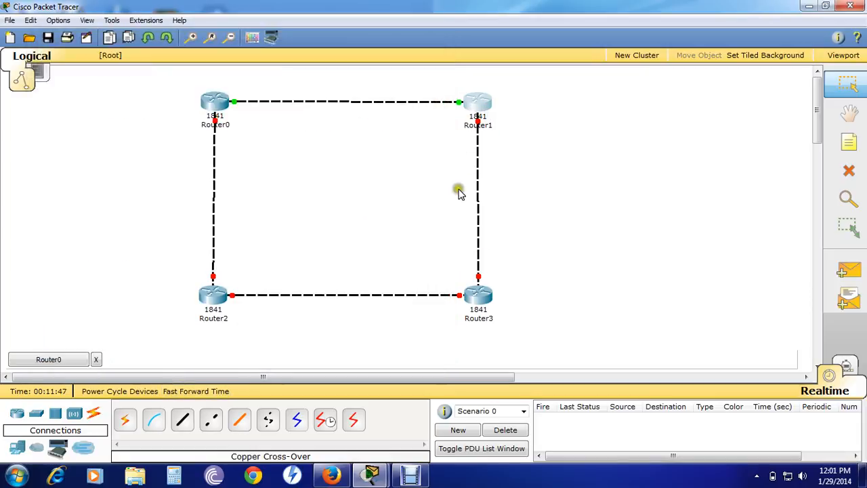
Open Router3's command line and enter global configuration mode with enable and conf terminal.
{"action": "left_click", "coordinate": [478, 295]}
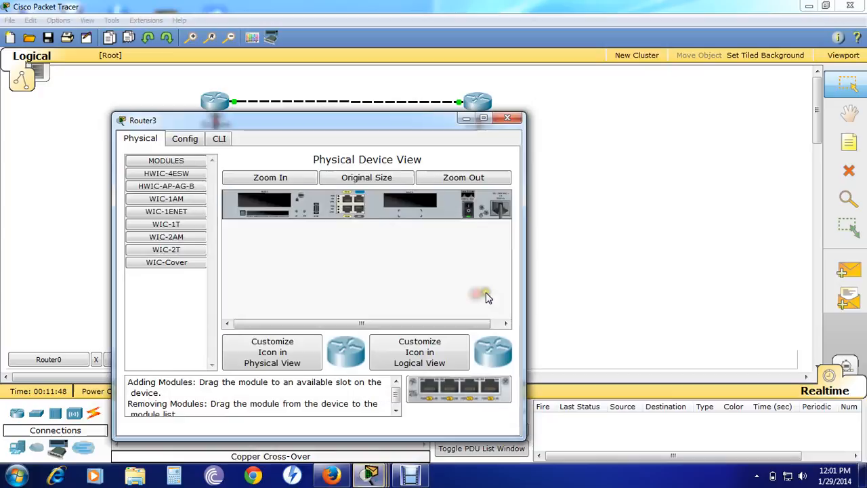
{"action": "left_click", "coordinate": [191, 138]}
{"action": "left_click", "coordinate": [215, 138]}
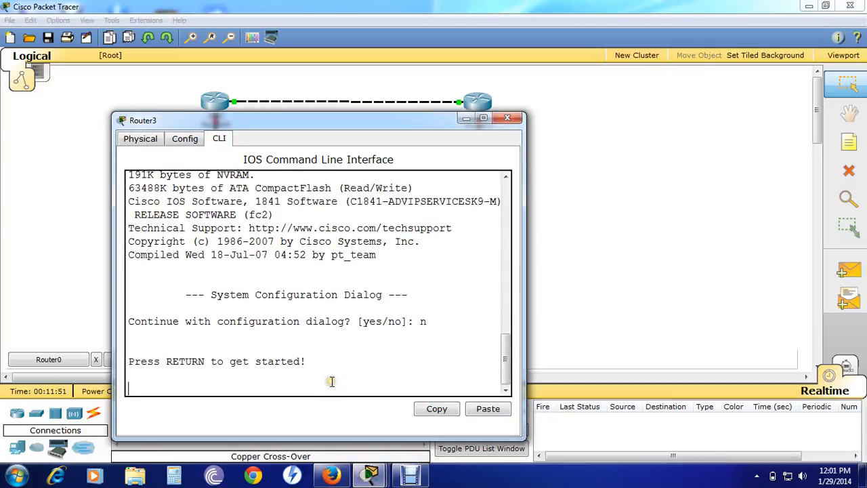
{"action": "key", "text": "Return"}
{"action": "key", "text": "Return"}
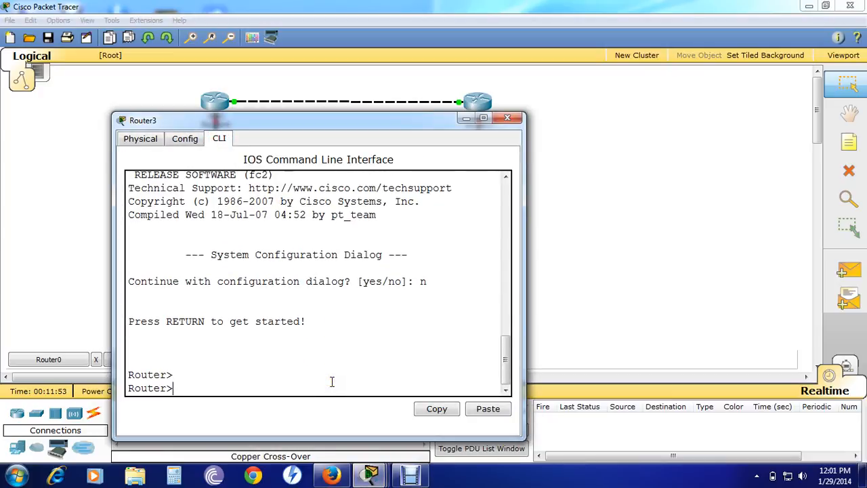
{"action": "type", "text": "enable"}
{"action": "key", "text": "Return"}
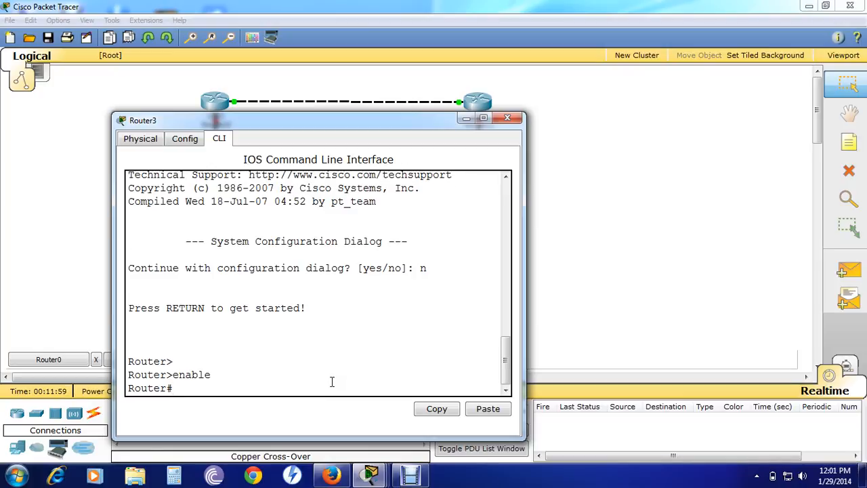
{"action": "type", "text": "conf t"}
{"action": "key", "text": "Tab"}
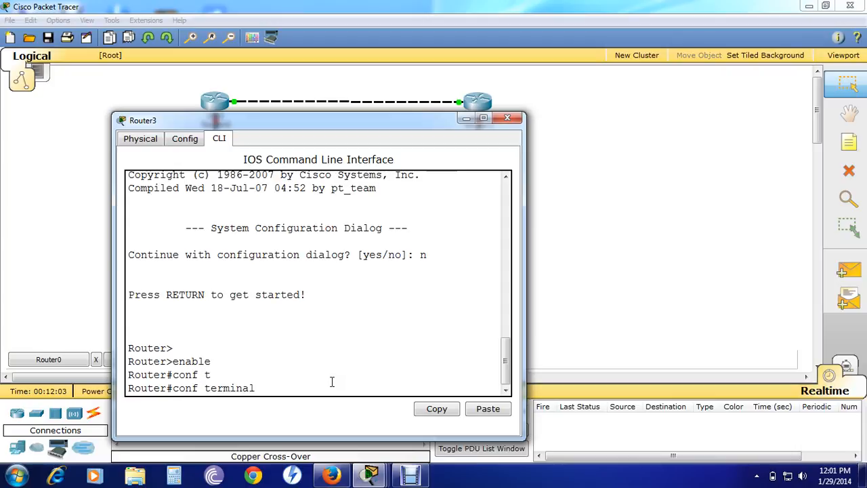
{"action": "key", "text": "Return"}
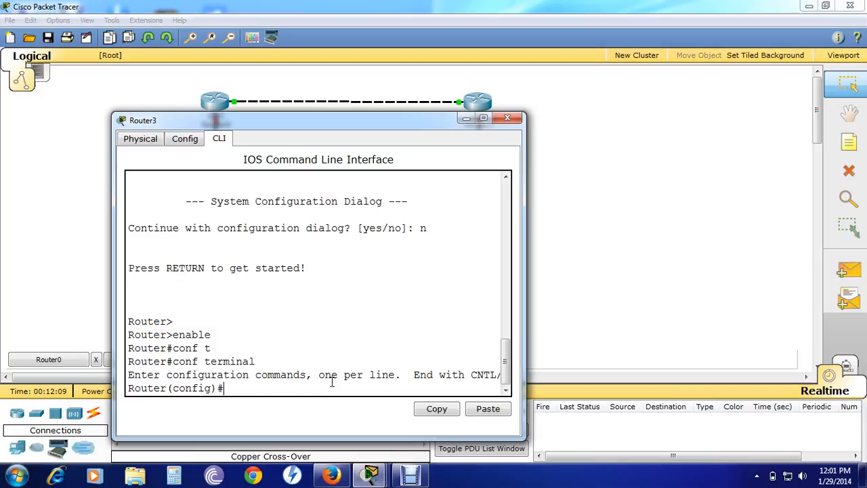
Enable IPv6 routing on Router3 with ipv6 unicast-routing.
{"action": "type", "text": "ipv6 uni"}
{"action": "key", "text": "Tab"}
{"action": "key", "text": "Return"}
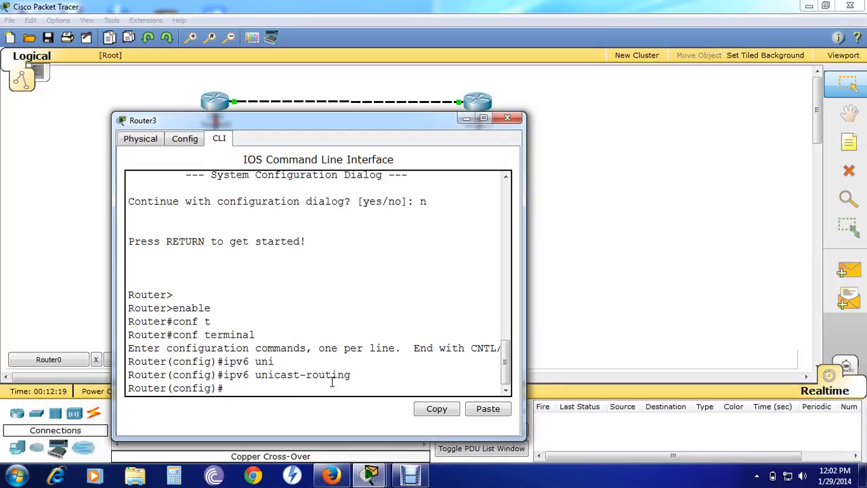
Identify Router3's port toward Router1 in the topology and enter interface configuration for FastEthernet 0/1 on Router3.
{"action": "type", "text": "inter"}
{"action": "key", "text": "Tab"}
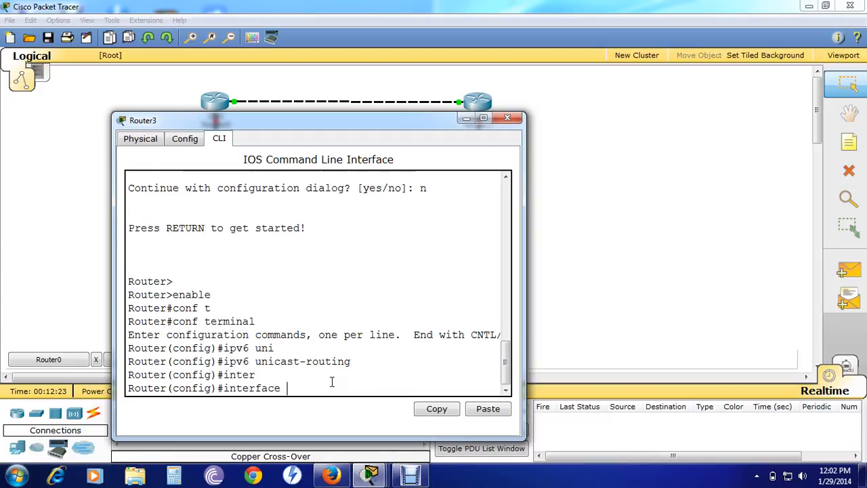
{"action": "type", "text": "fast"}
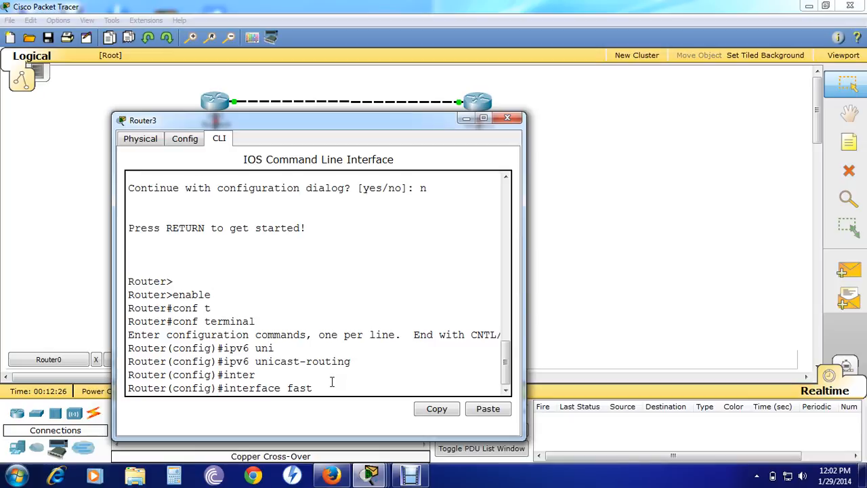
{"action": "key", "text": "Tab"}
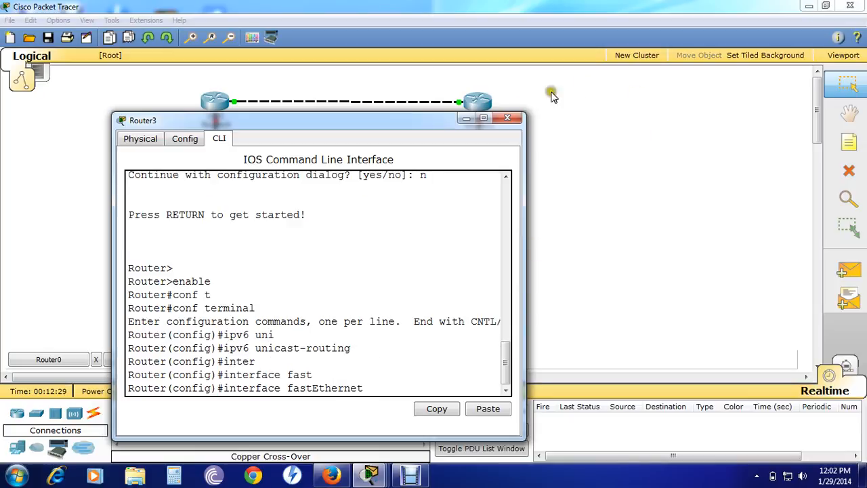
{"action": "left_click_drag", "start_coordinate": [425, 122], "coordinate": [866, 170]}
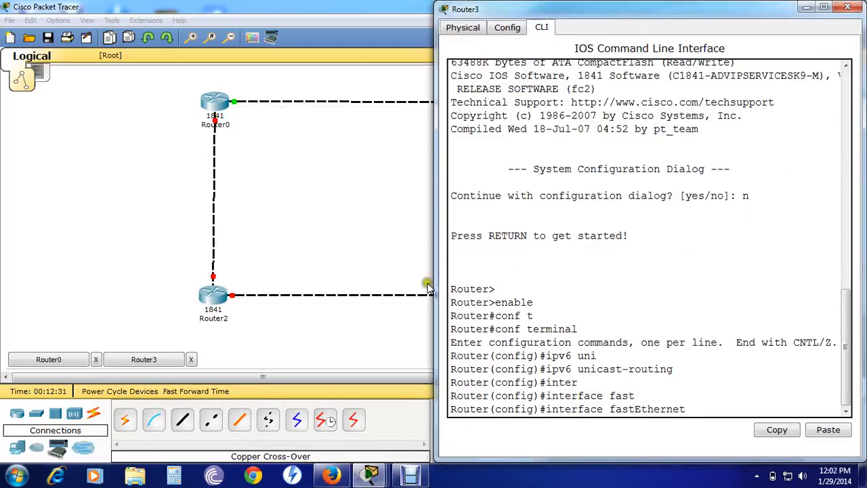
{"action": "left_click", "coordinate": [428, 252]}
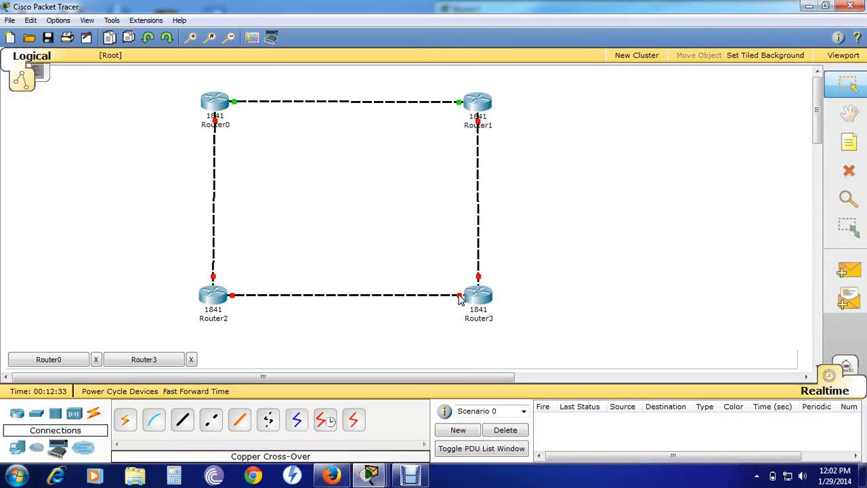
{"action": "mouse_move", "coordinate": [458, 298]}
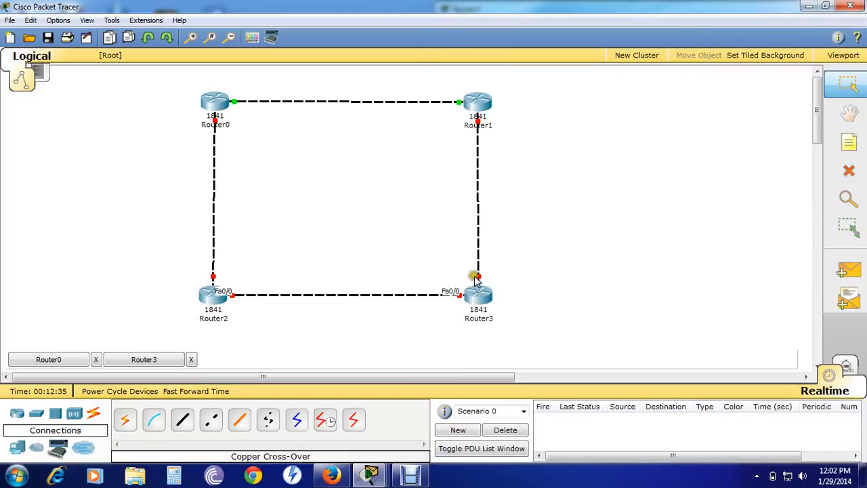
{"action": "mouse_move", "coordinate": [478, 279]}
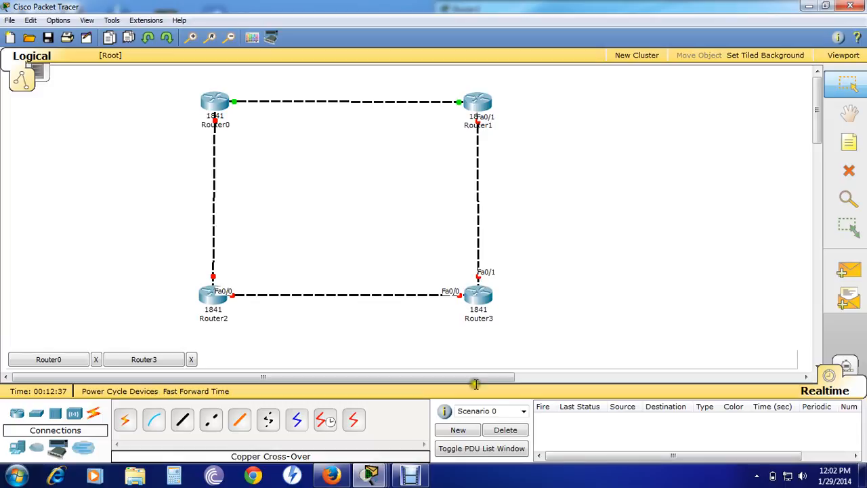
{"action": "mouse_move", "coordinate": [372, 477]}
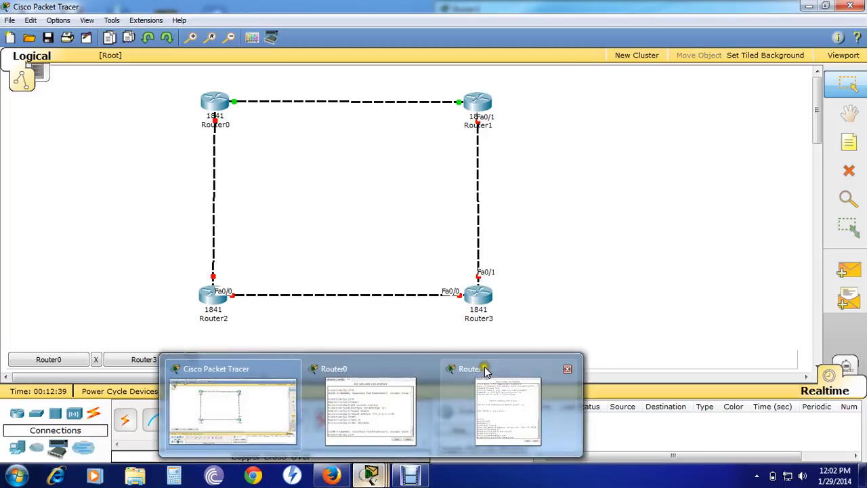
{"action": "mouse_move", "coordinate": [484, 368]}
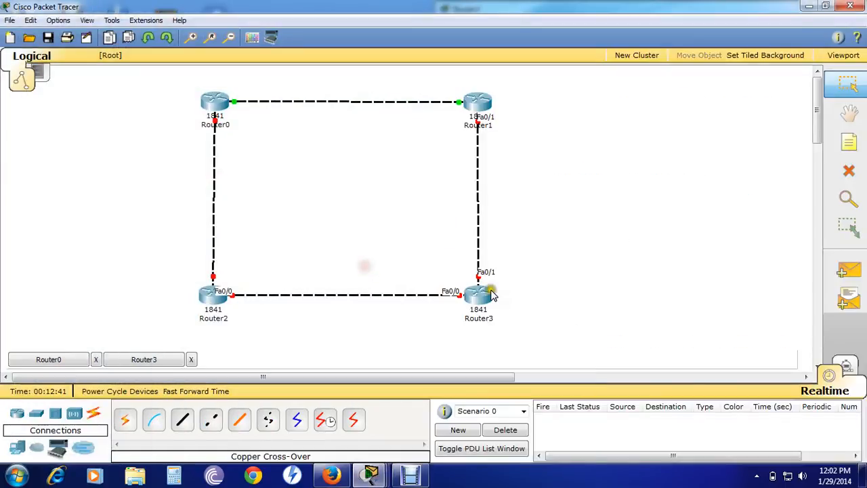
{"action": "left_click", "coordinate": [480, 291]}
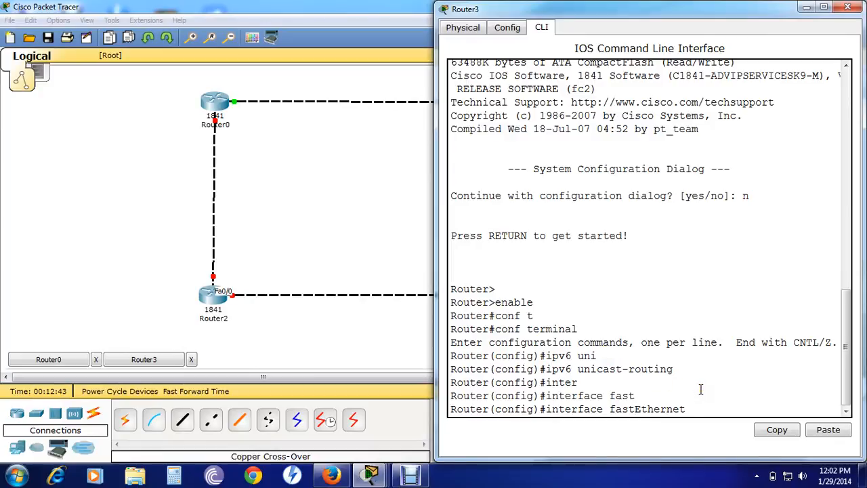
{"action": "type", "text": "0/1"}
{"action": "key", "text": "Return"}
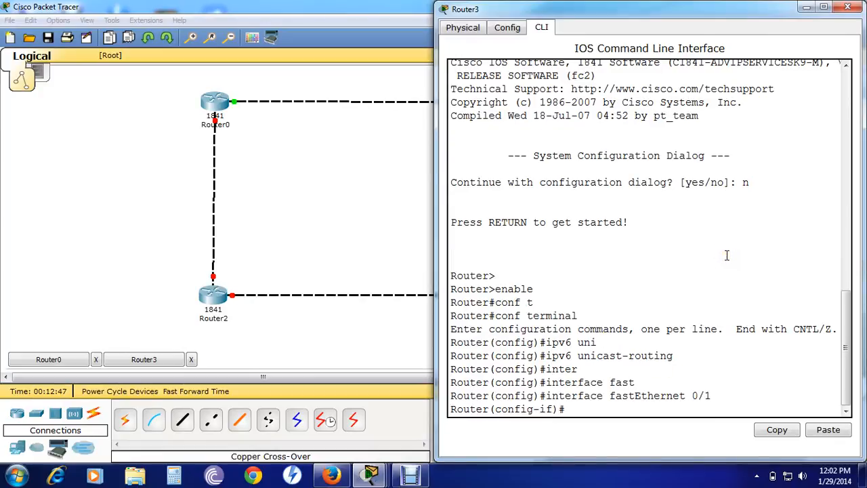
Enable IPv6 on Router3's FastEthernet 0/1 interface with ipv6 enable.
{"action": "key", "text": "Up"}
{"action": "key", "text": "Down"}
{"action": "type", "text": "ipv6 enable"}
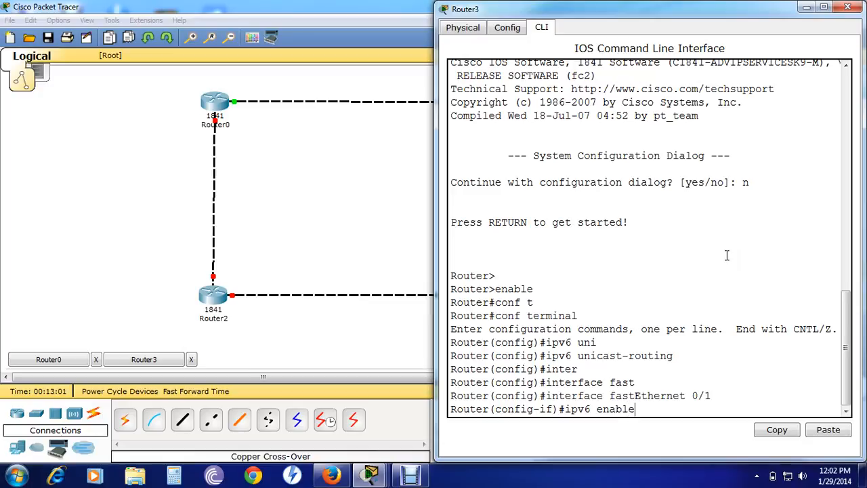
{"action": "key", "text": "Return"}
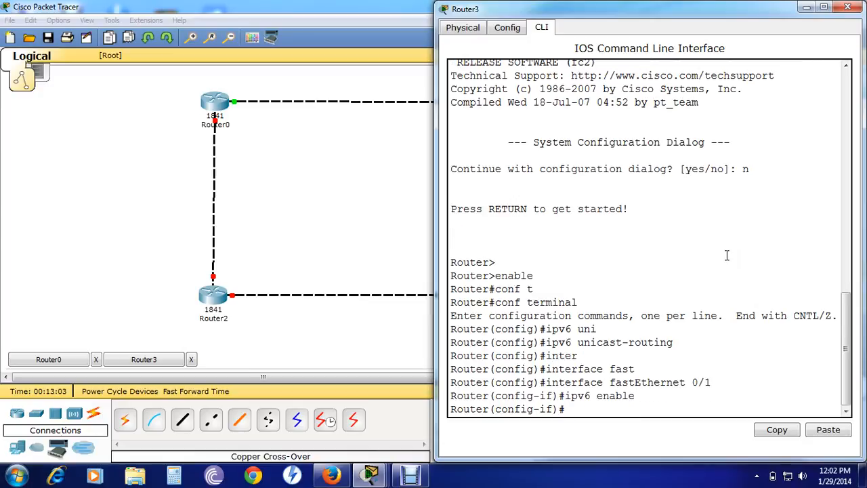
Assign the IPv6 address 2001:0:1:1::2/64 to Router3's FastEthernet 0/1 interface.
{"action": "type", "text": "ipv6 add"}
{"action": "key", "text": "Tab"}
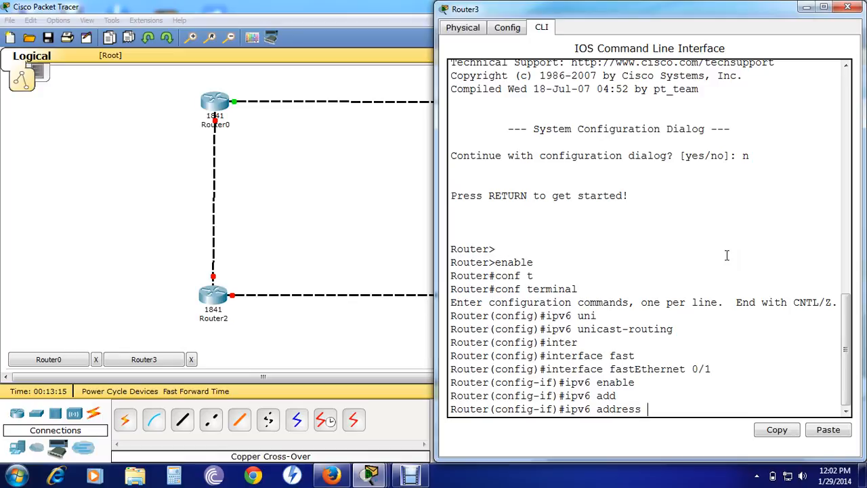
{"action": "type", "text": "2001:0:1:1::2/64"}
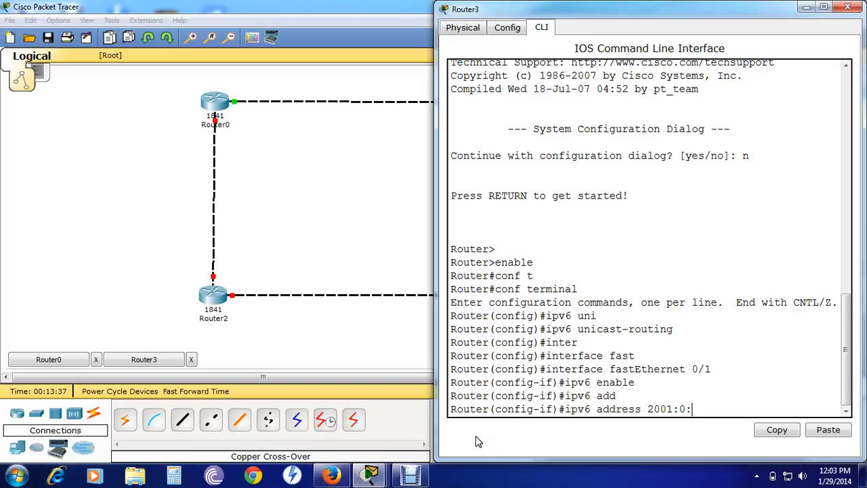
{"action": "type", "text": "1:1::2/64"}
{"action": "key", "text": "Return"}
Activate Router3's FastEthernet 0/1 interface with no shutdown.
{"action": "type", "text": "no"}
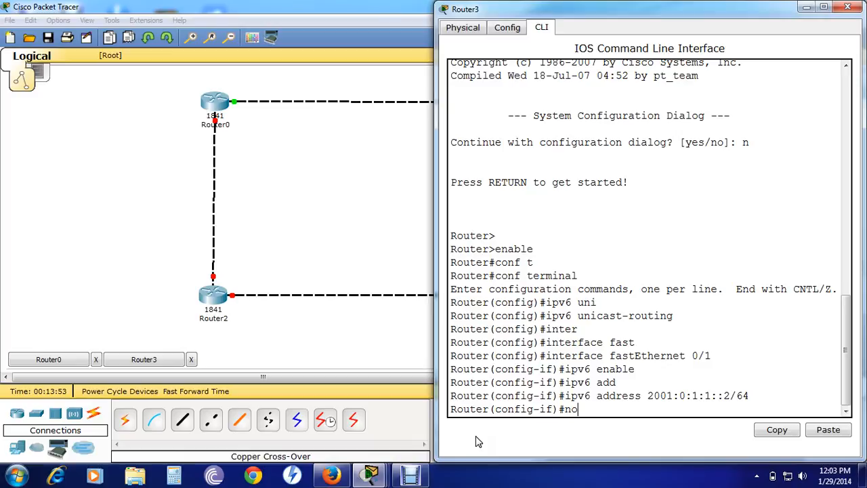
{"action": "key", "text": "Tab"}
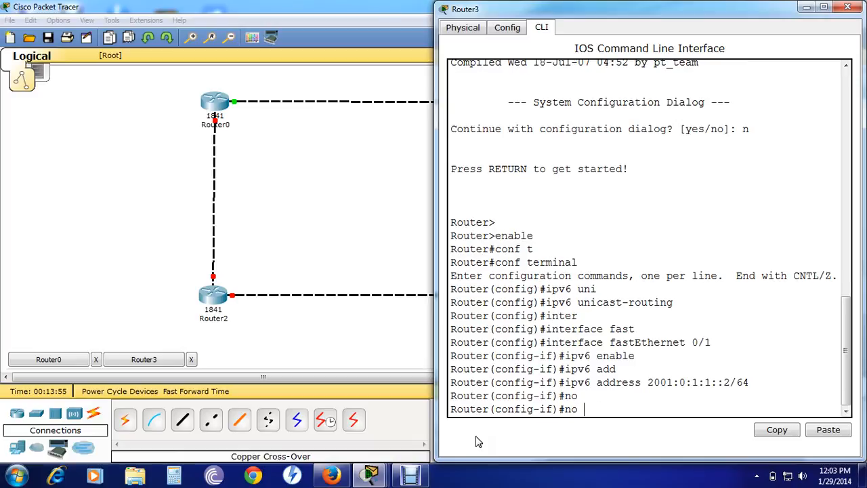
{"action": "type", "text": "shutdown"}
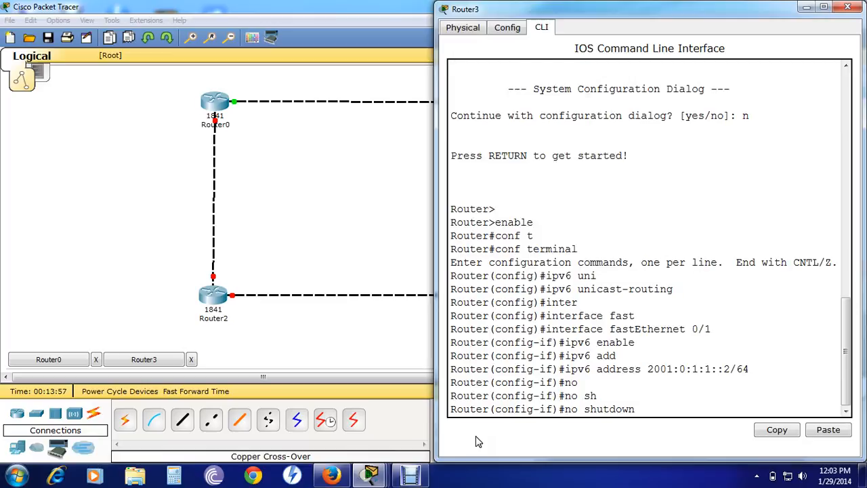
{"action": "key", "text": "Return"}
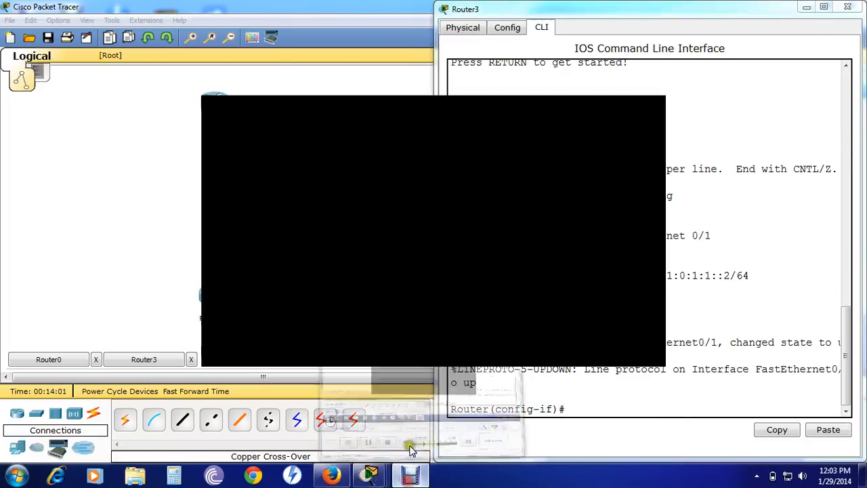
{"action": "left_click", "coordinate": [412, 449]}
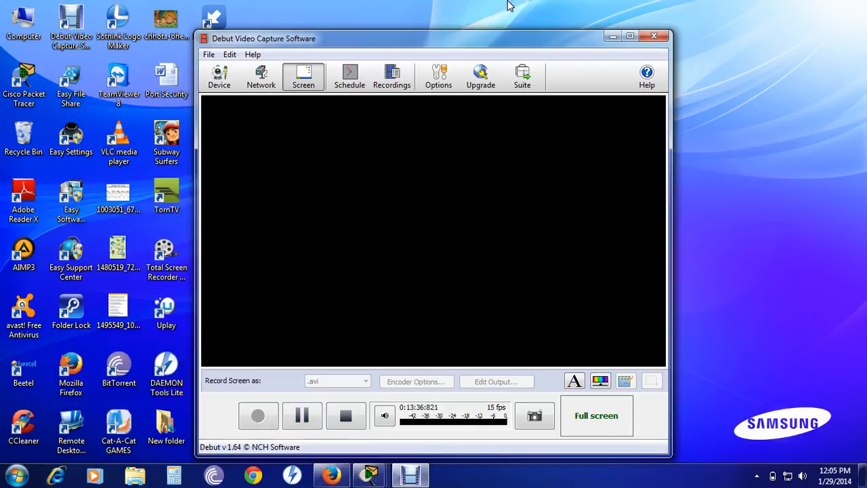
{"action": "left_click", "coordinate": [613, 35]}
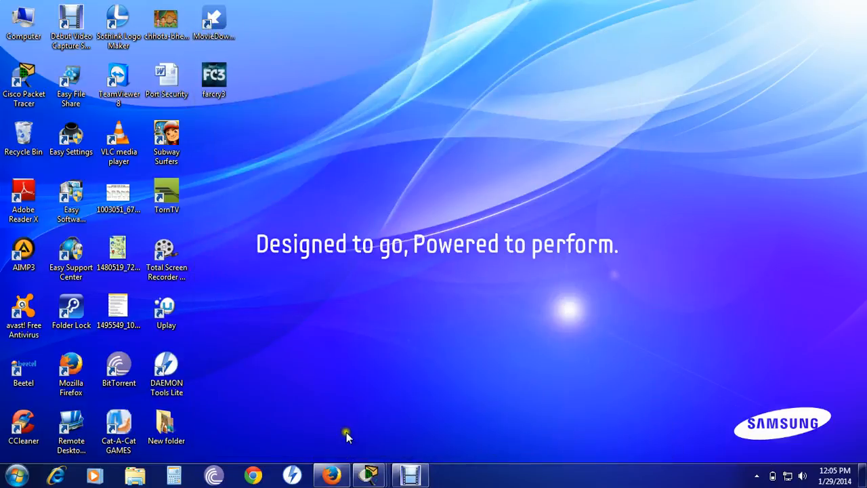
{"action": "left_click", "coordinate": [370, 475]}
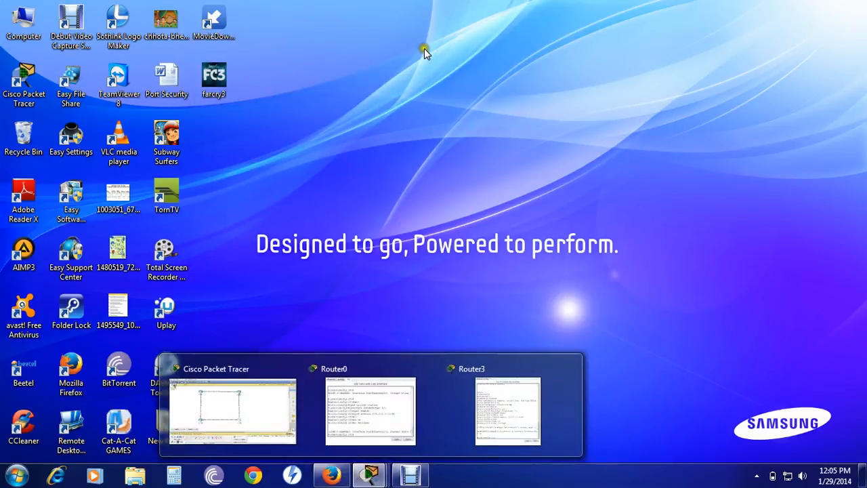
{"action": "left_click", "coordinate": [526, 419]}
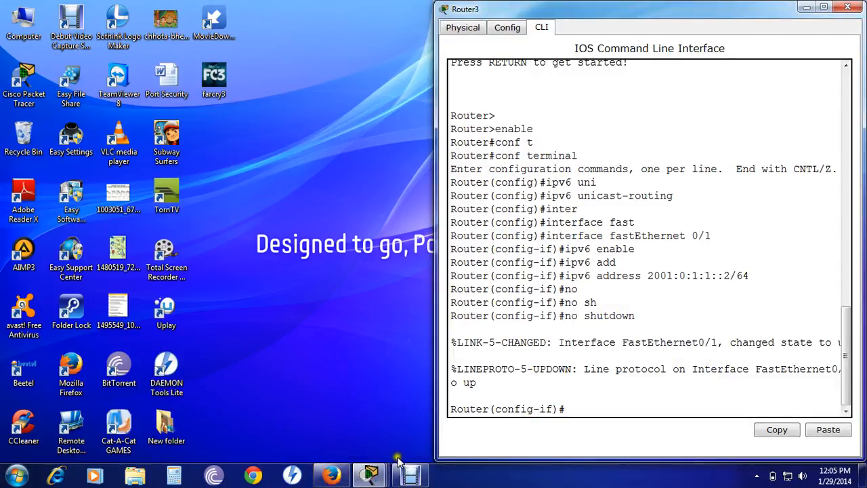
{"action": "left_click", "coordinate": [410, 474]}
{"action": "left_click", "coordinate": [314, 417]}
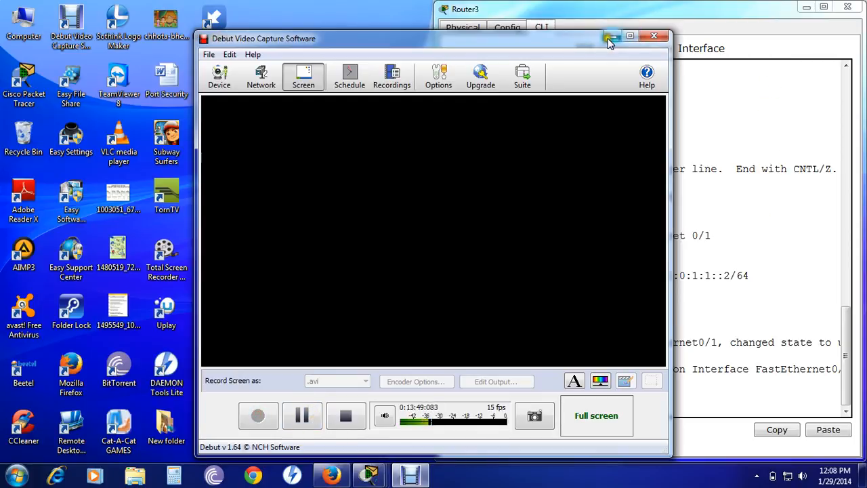
{"action": "left_click", "coordinate": [610, 37]}
{"action": "left_click", "coordinate": [573, 404]}
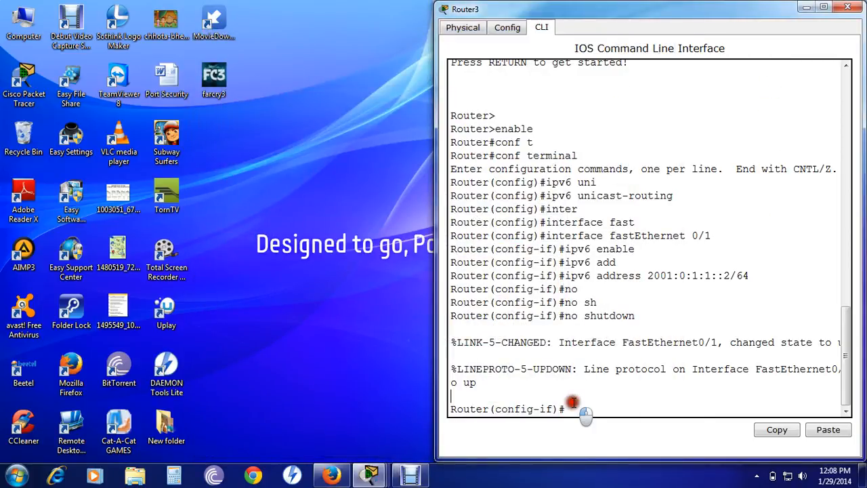
{"action": "left_click", "coordinate": [605, 410]}
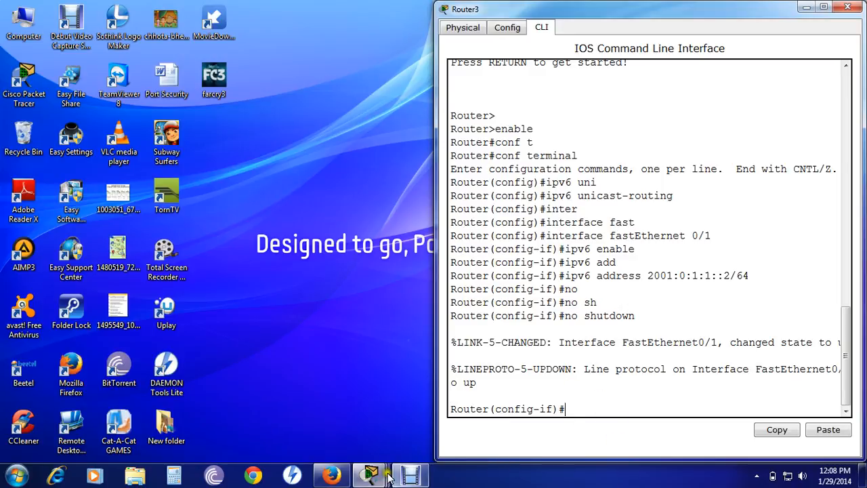
Check Router3's port toward Router2 in the topology, and exit FastEthernet 0/1 configuration to global configuration mode on Router3.
{"action": "mouse_move", "coordinate": [379, 476]}
{"action": "left_click", "coordinate": [252, 369]}
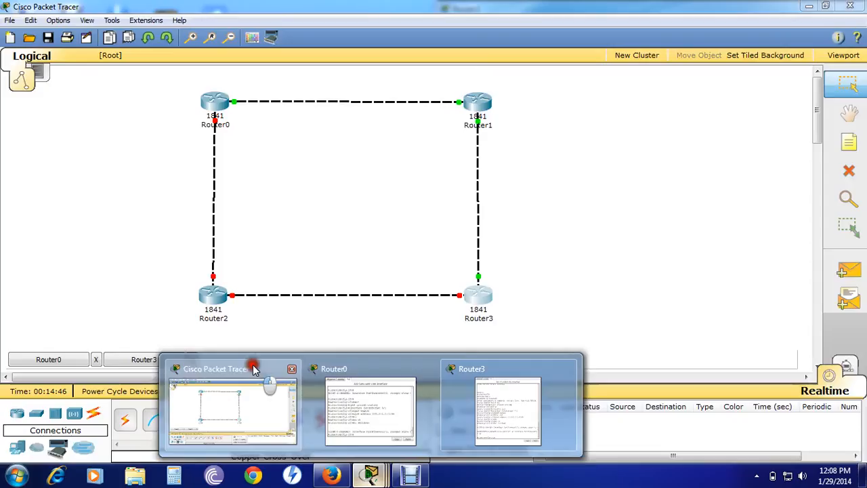
{"action": "left_click", "coordinate": [474, 284]}
{"action": "left_click", "coordinate": [386, 324]}
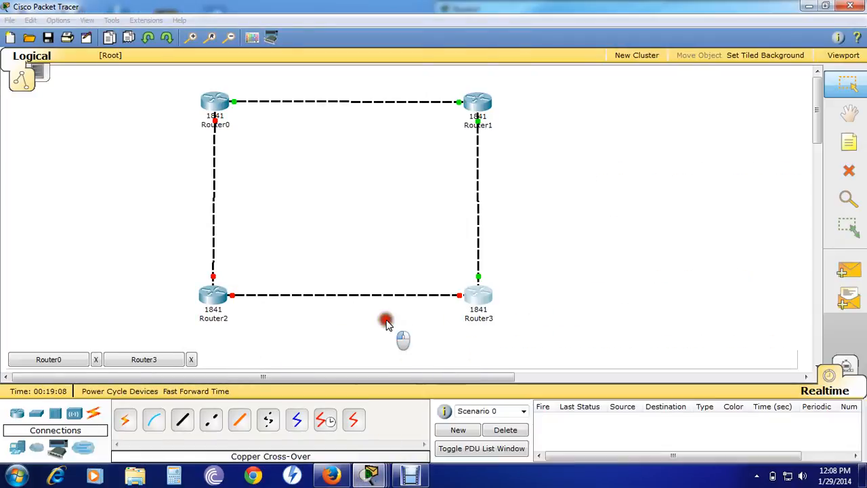
{"action": "mouse_move", "coordinate": [461, 302]}
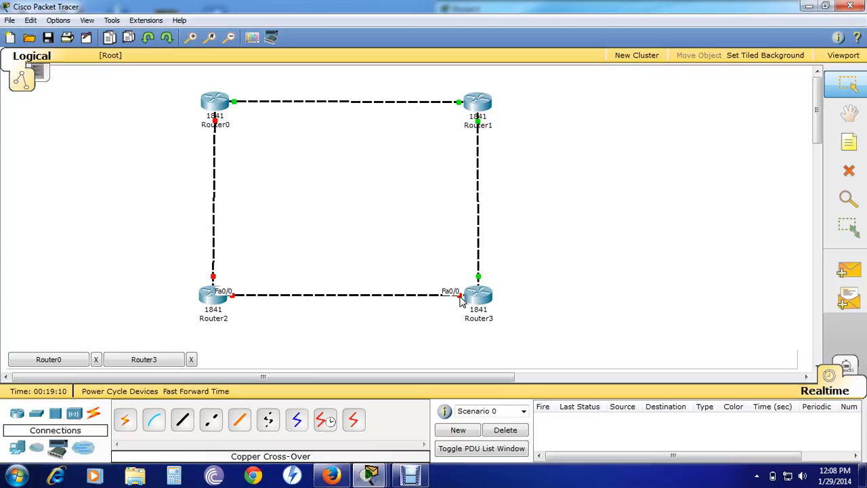
{"action": "left_click", "coordinate": [478, 297]}
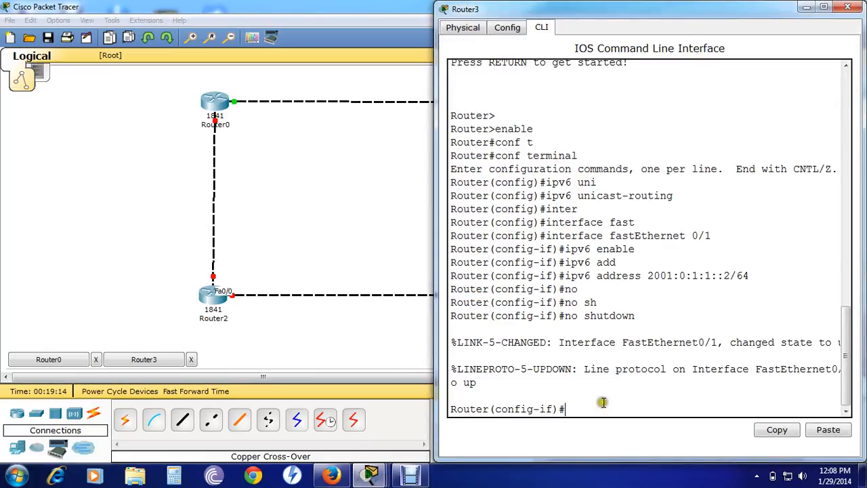
{"action": "type", "text": "exit"}
{"action": "key", "text": "Return"}
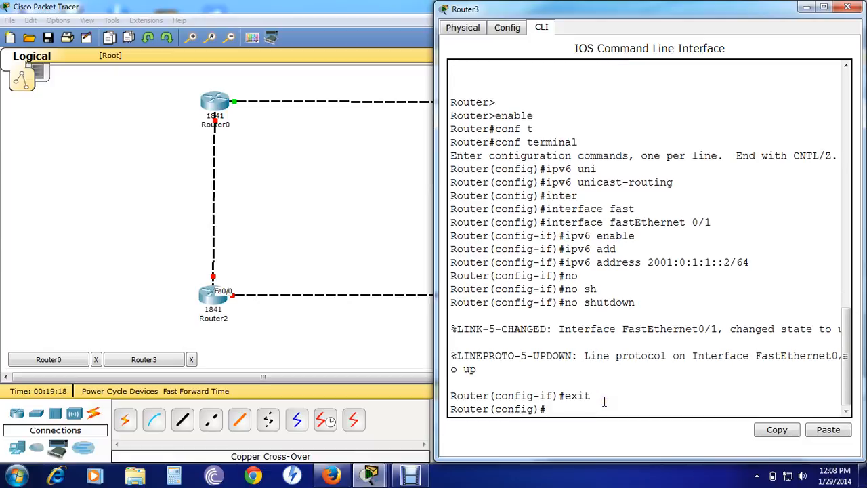
Issue ipv6 unicast-routing again in Router3's global configuration mode.
{"action": "type", "text": "ipv6"}
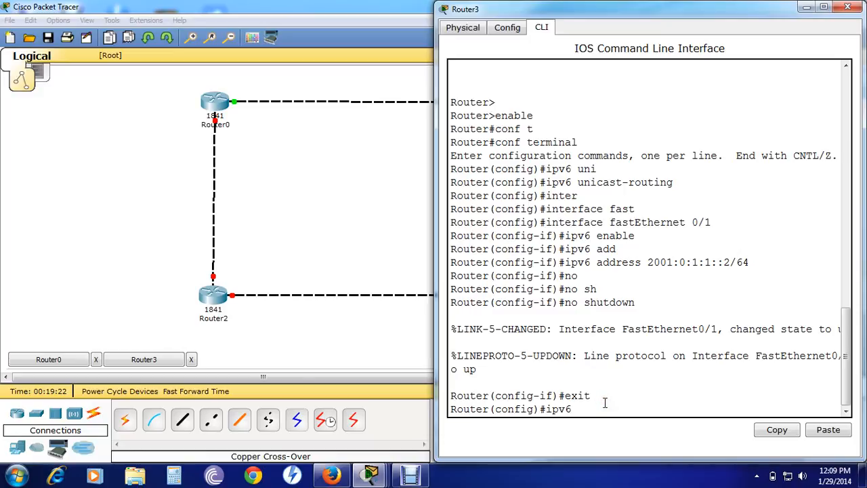
{"action": "type", "text": " uni"}
{"action": "key", "text": "Tab"}
{"action": "key", "text": "Return"}
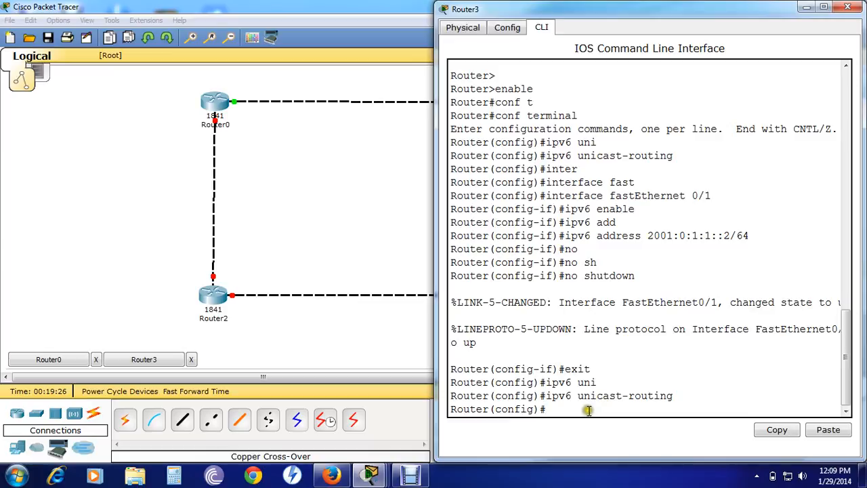
Check Router3's port toward Router2 in the topology and enter configuration of interface FastEthernet 0/0 on Router3.
{"action": "type", "text": "inter"}
{"action": "key", "text": "Tab"}
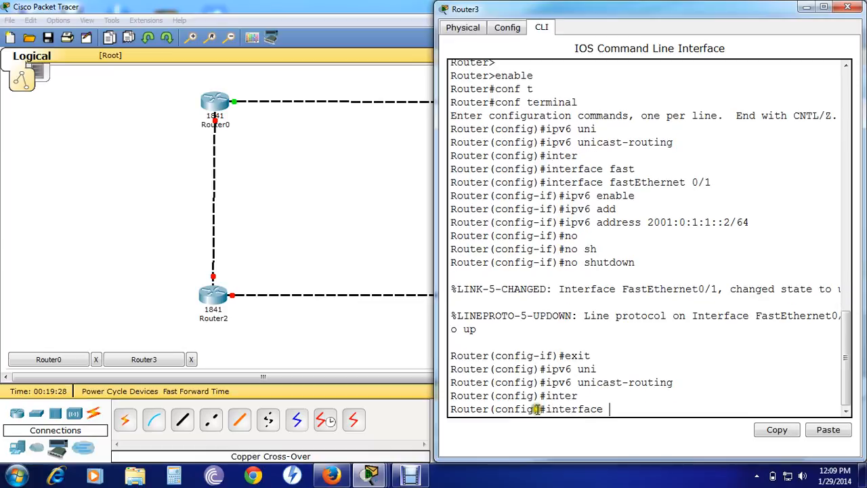
{"action": "type", "text": "fas"}
{"action": "key", "text": "Tab"}
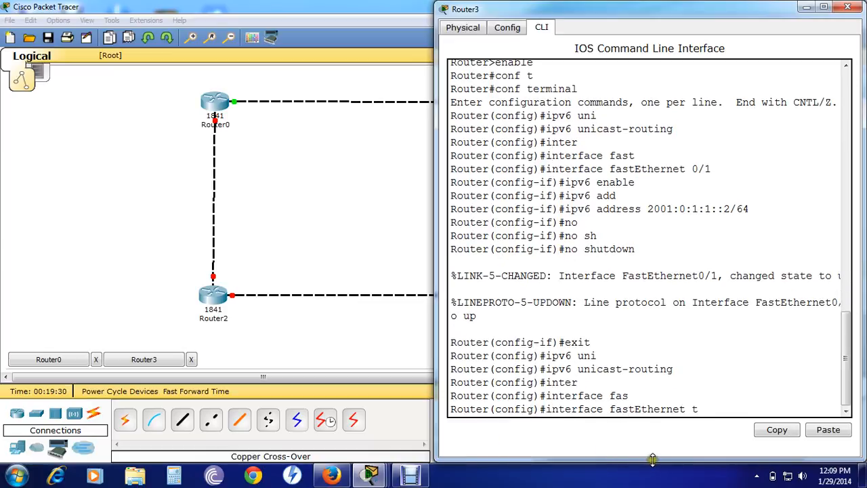
{"action": "type", "text": "0/"}
{"action": "left_click", "coordinate": [417, 298]}
{"action": "mouse_move", "coordinate": [461, 302]}
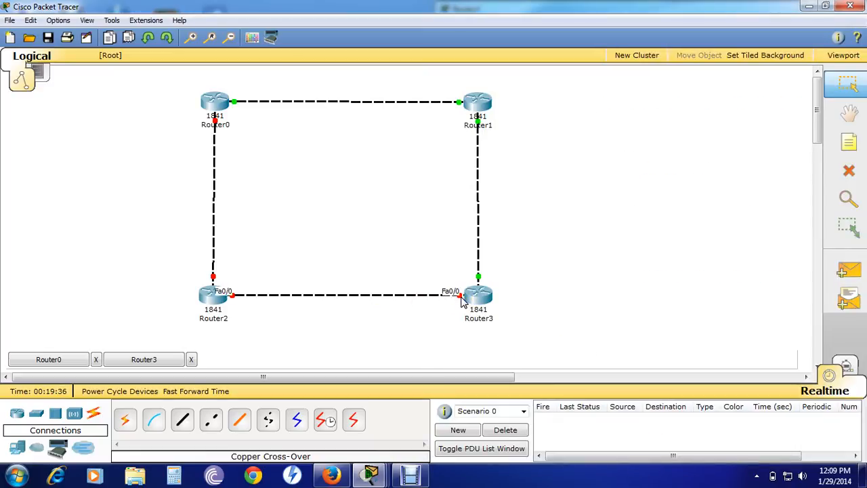
{"action": "left_click", "coordinate": [372, 475]}
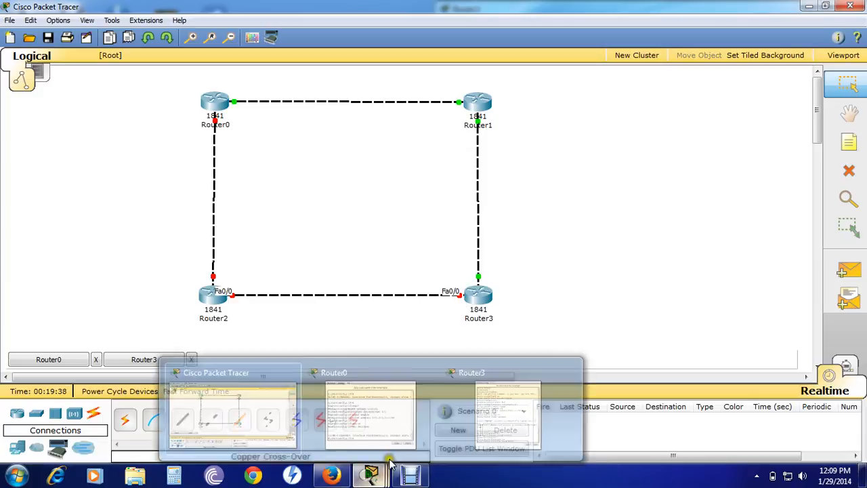
{"action": "left_click", "coordinate": [484, 292]}
{"action": "type", "text": "0/0"}
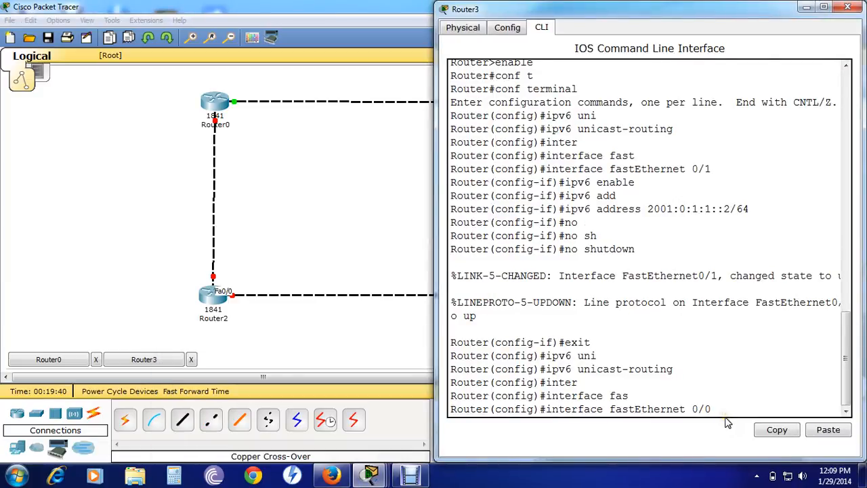
{"action": "key", "text": "Return"}
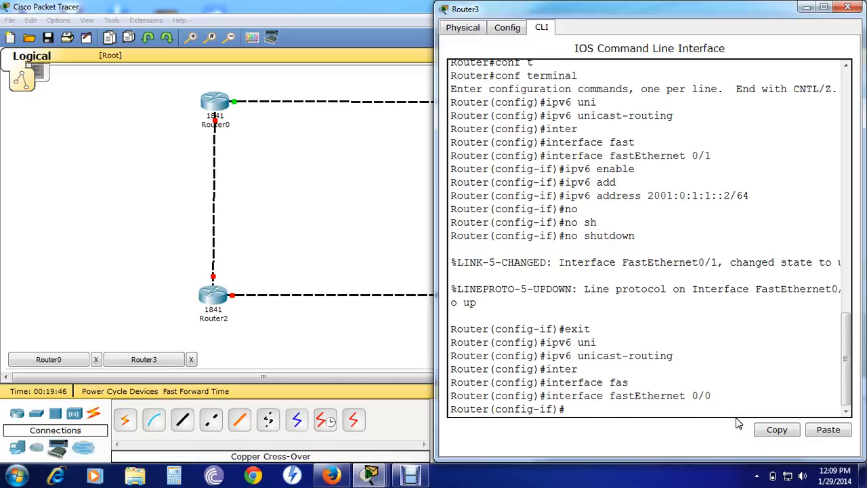
Enable IPv6 on Router3's FastEthernet 0/0 interface.
{"action": "type", "text": "ipv6 en"}
{"action": "key", "text": "Tab"}
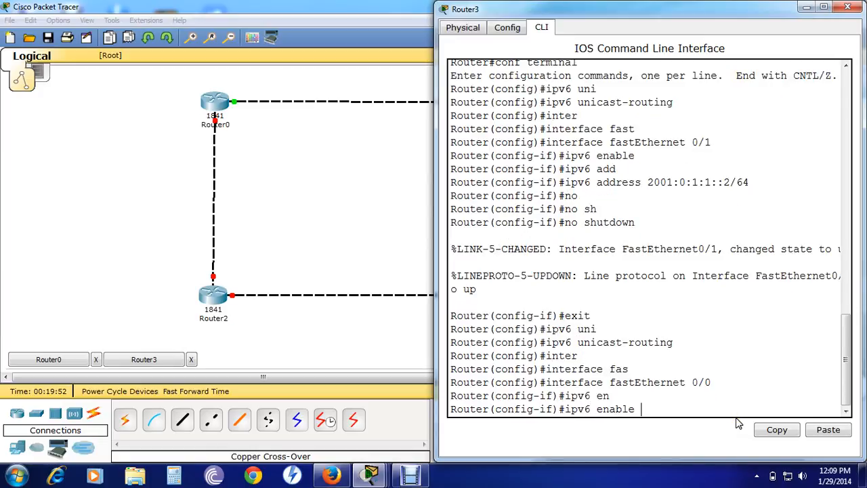
{"action": "key", "text": "Return"}
Assign the IPv6 address 2001:0:1:2::1/64 to Router3's FastEthernet 0/0 interface.
{"action": "type", "text": "ip"}
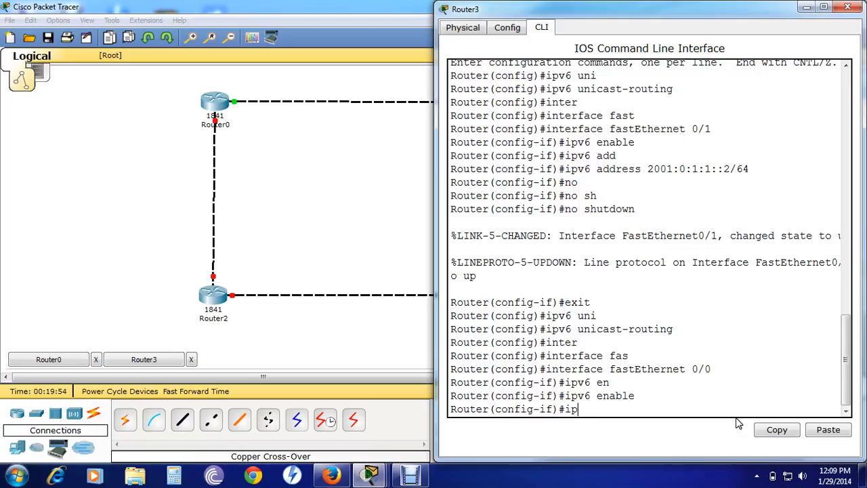
{"action": "type", "text": "v6 add"}
{"action": "key", "text": "Tab"}
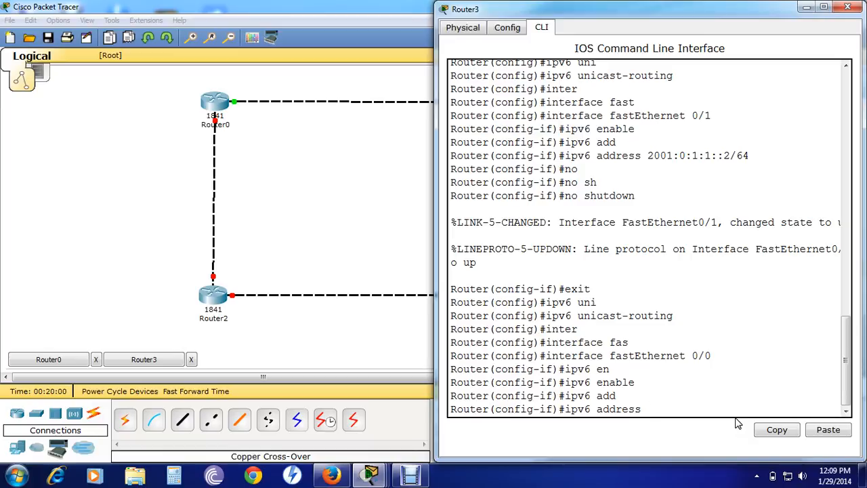
{"action": "type", "text": "2001:0:1:2::1/64"}
{"action": "key", "text": "Return"}
Activate Router3's FastEthernet 0/0 interface with no shutdown.
{"action": "type", "text": "no "}
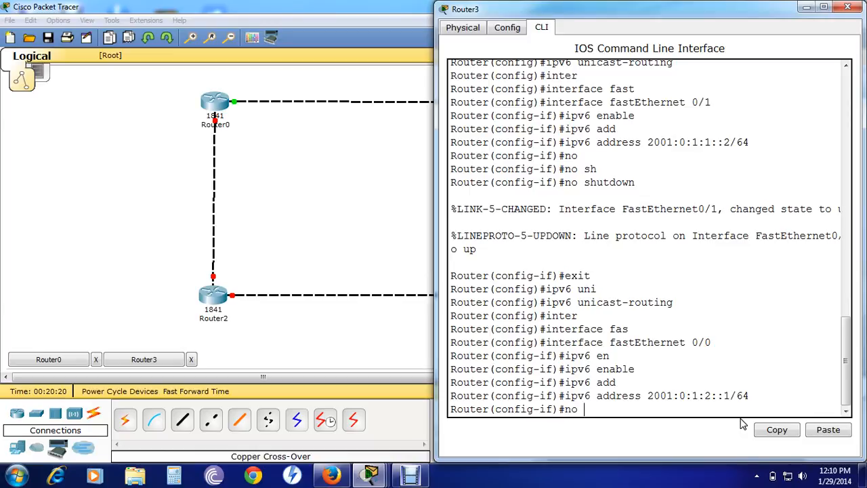
{"action": "type", "text": "shut"}
{"action": "key", "text": "Tab"}
{"action": "key", "text": "Return"}
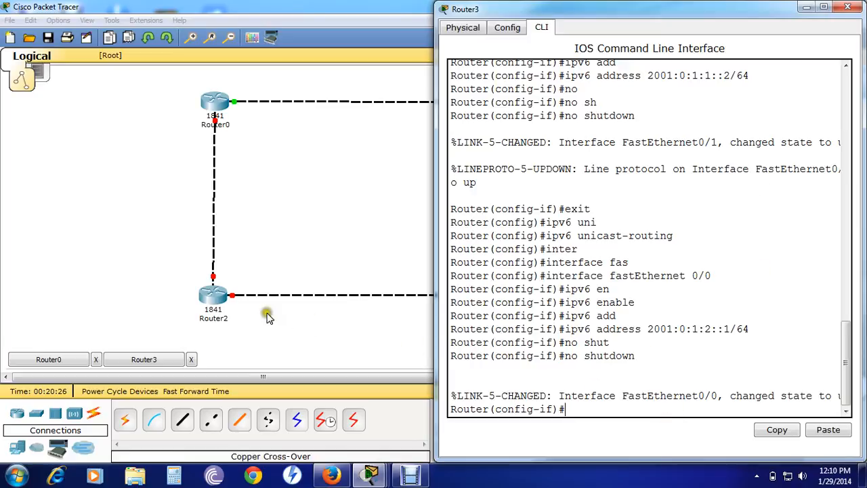
Open the command line interface of Router2 from the topology.
{"action": "left_click", "coordinate": [208, 300]}
{"action": "left_click", "coordinate": [208, 300]}
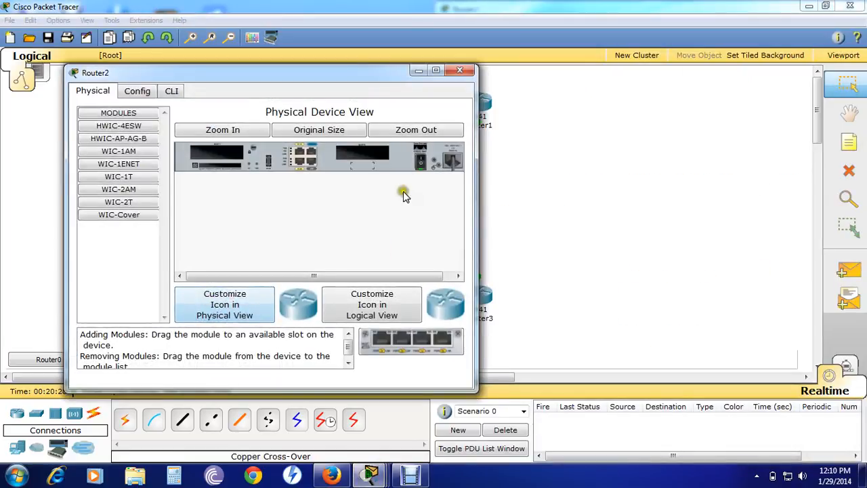
{"action": "left_click_drag", "start_coordinate": [385, 77], "coordinate": [451, 86]}
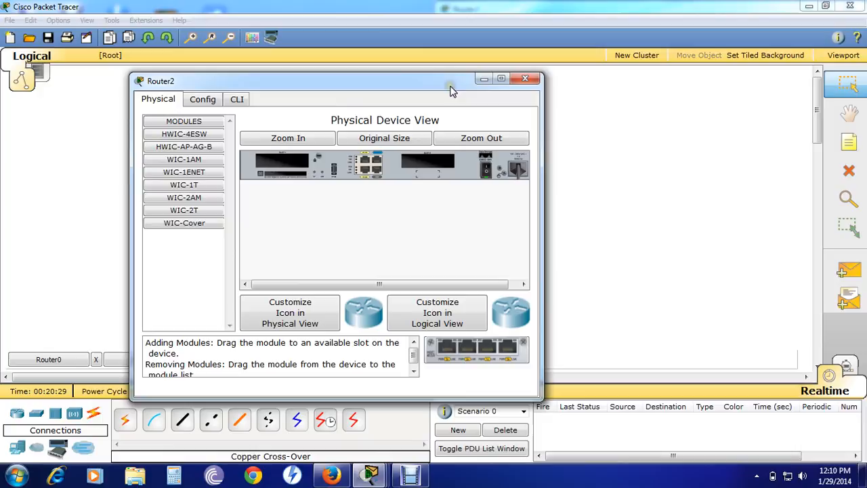
{"action": "left_click", "coordinate": [238, 100]}
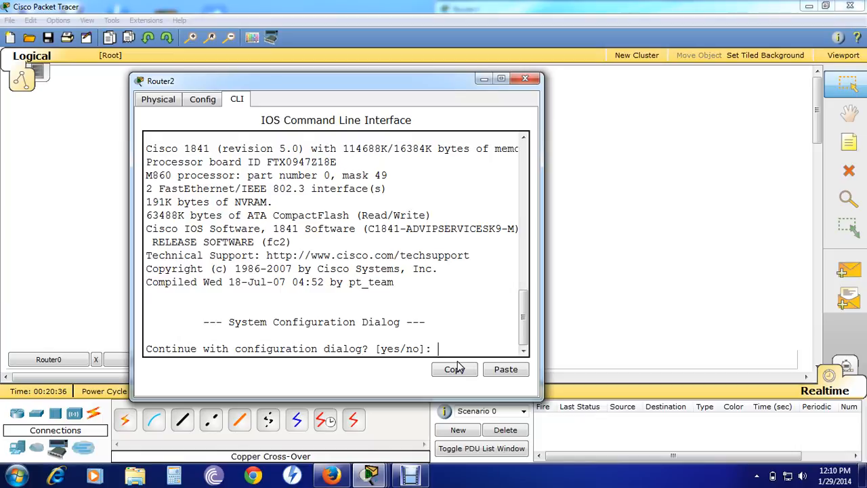
Skip Router2's initial configuration dialog and enter global configuration mode through privileged mode.
{"action": "key", "text": "Return"}
{"action": "key", "text": "Return"}
{"action": "type", "text": "enab"}
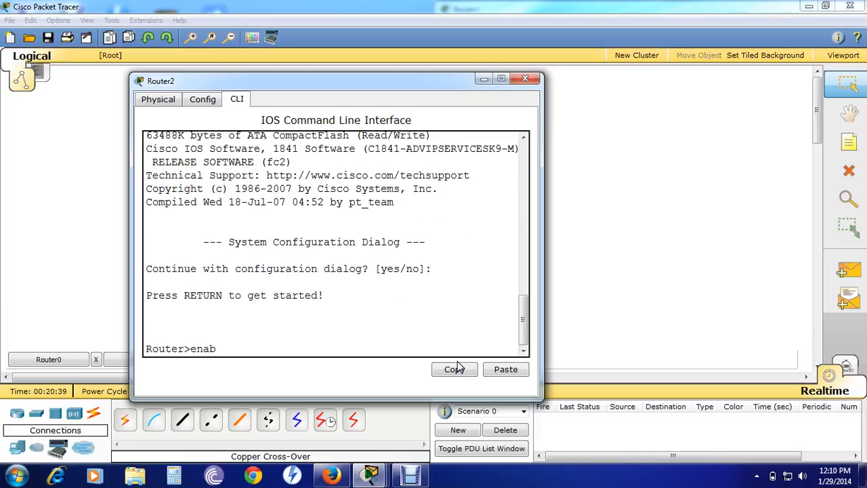
{"action": "key", "text": "Return"}
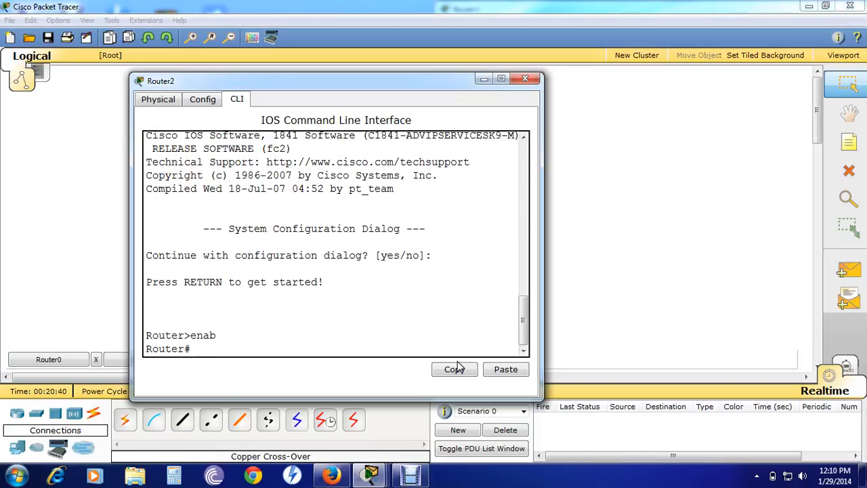
{"action": "type", "text": "conf t"}
{"action": "key", "text": "Tab"}
{"action": "key", "text": "Return"}
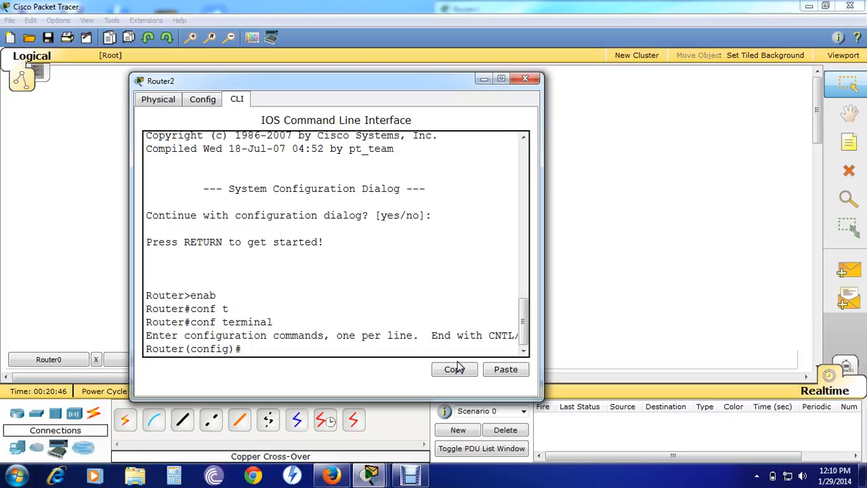
Turn on IPv6 routing on Router2 with ipv6 unicast-routing.
{"action": "type", "text": "ipv6 uni"}
{"action": "key", "text": "Tab"}
{"action": "key", "text": "Return"}
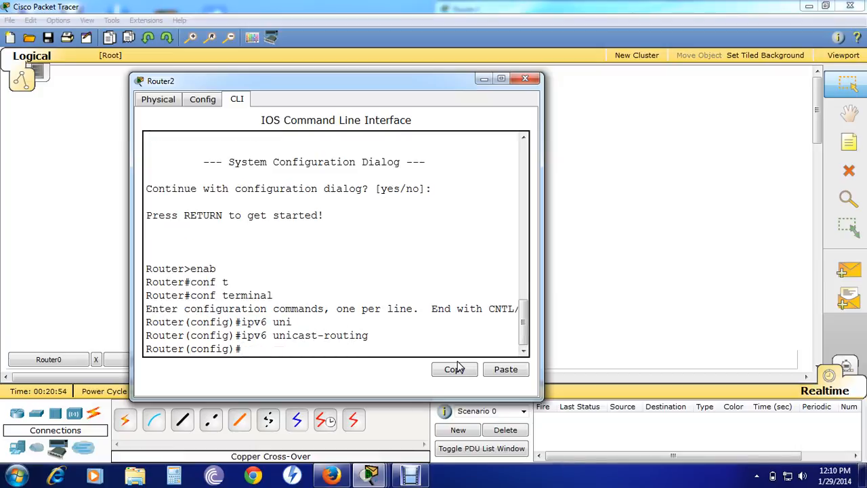
Enter configuration of interface FastEthernet 0/0 on Router2.
{"action": "type", "text": "i"}
{"action": "type", "text": "inter"}
{"action": "key", "text": "Tab"}
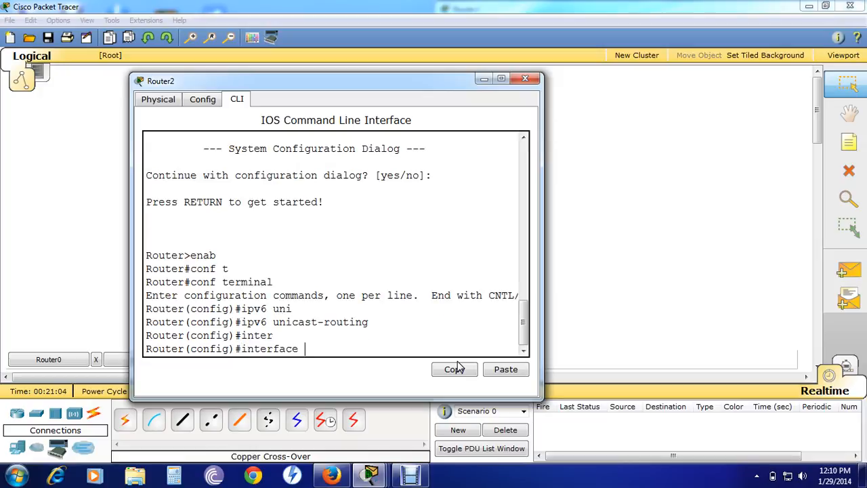
{"action": "type", "text": "fast"}
{"action": "key", "text": "Tab"}
{"action": "type", "text": "0/0"}
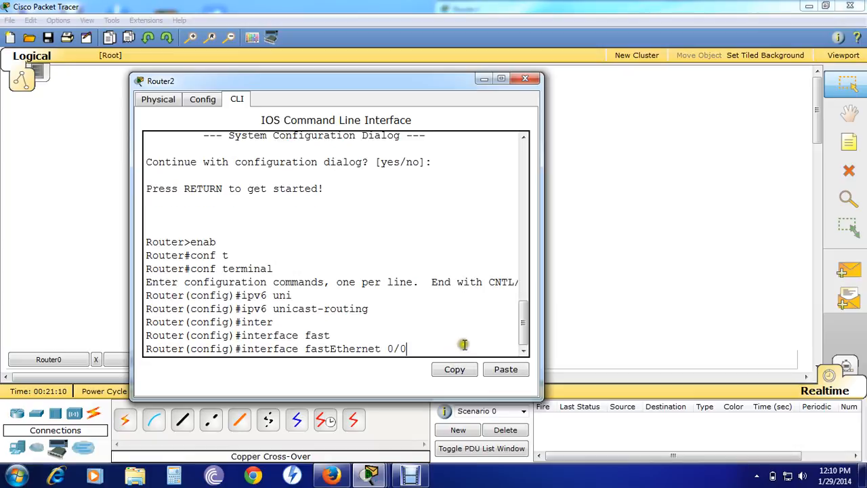
{"action": "key", "text": "Return"}
Enable IPv6 on Router2's FastEthernet 0/0 interface.
{"action": "type", "text": "ipv"}
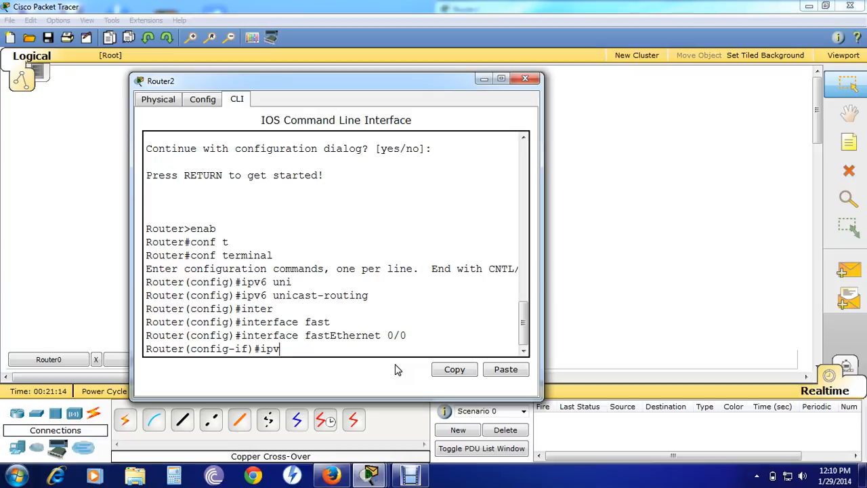
{"action": "type", "text": "6"}
{"action": "type", "text": " en"}
{"action": "key", "text": "Tab"}
{"action": "key", "text": "Return"}
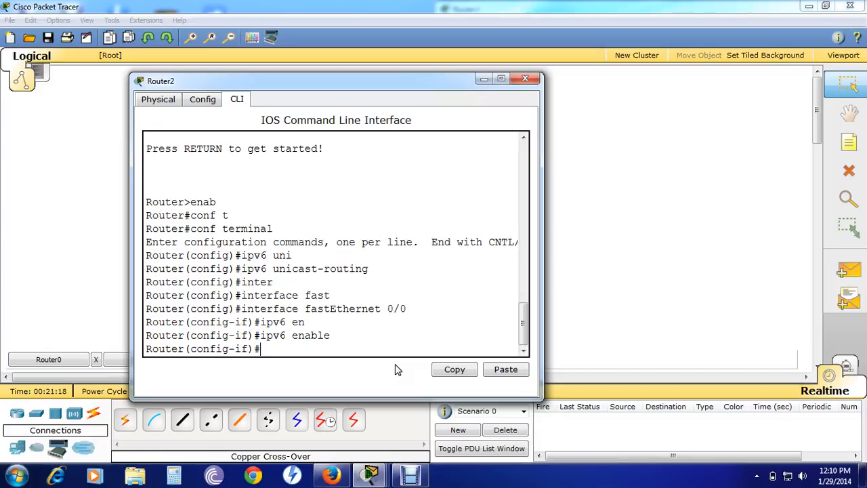
Assign the IPv6 address 2001:0:1:2::2/64 to Router2's FastEthernet 0/0 interface.
{"action": "type", "text": "ipv6 add"}
{"action": "key", "text": "Tab"}
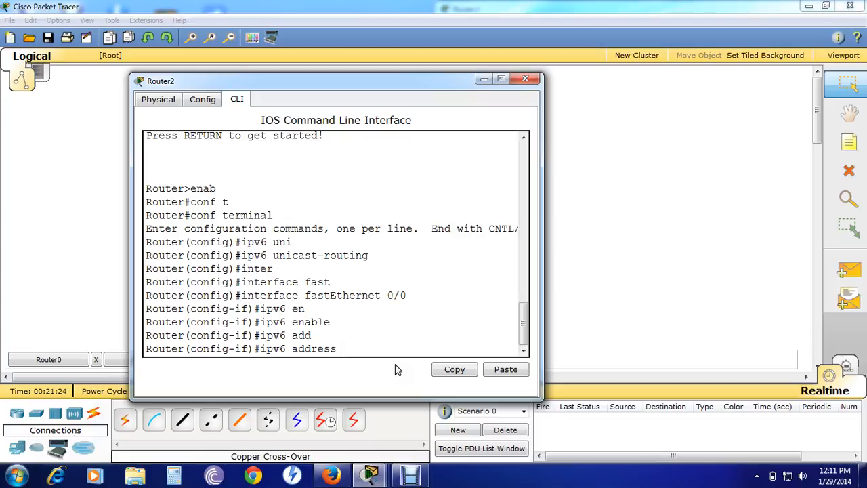
{"action": "type", "text": "2000"}
{"action": "type", "text": "1"}
{"action": "type", "text": ":0"}
{"action": "type", "text": ":"}
{"action": "type", "text": "1"}
{"action": "type", "text": ":2"}
{"action": "type", "text": "::2"}
{"action": "type", "text": "/64"}
{"action": "key", "text": "Return"}
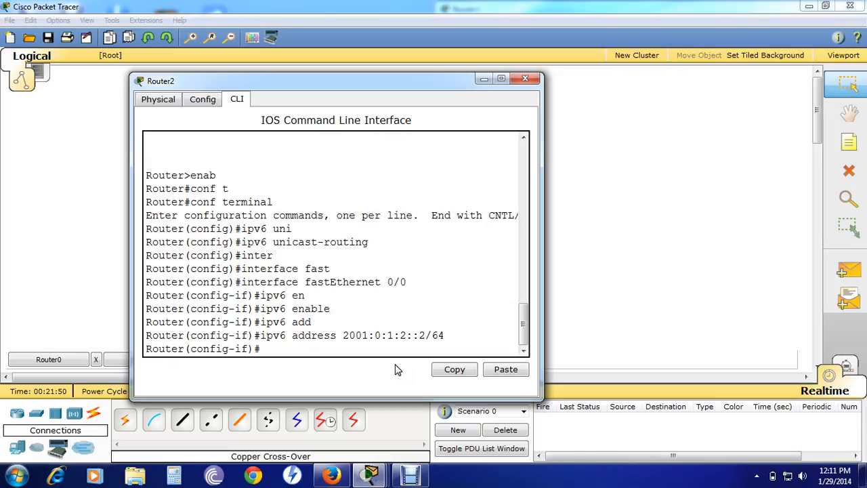
Activate Router2's FastEthernet 0/0 interface with no shutdown.
{"action": "type", "text": "no shut"}
{"action": "key", "text": "Tab"}
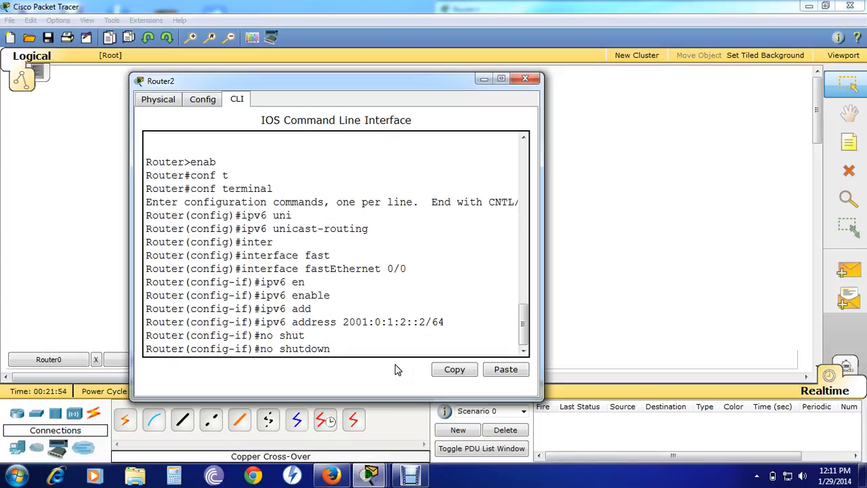
{"action": "key", "text": "Return"}
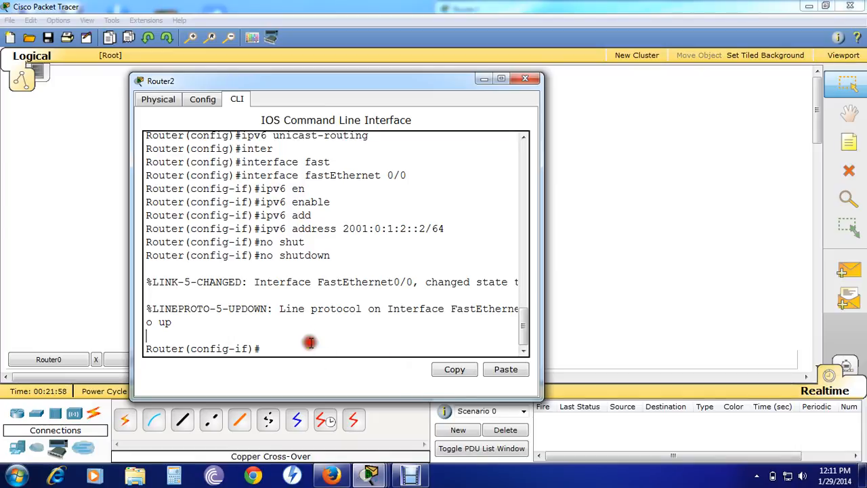
Exit FastEthernet 0/0 configuration to global configuration mode on Router2, and check the link between Router0 and Router2 in the topology.
{"action": "key", "text": "Return"}
{"action": "type", "text": "ex"}
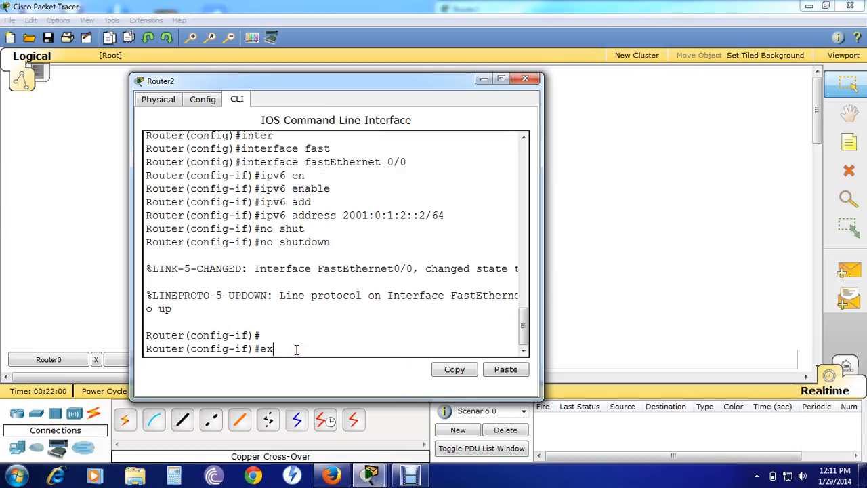
{"action": "type", "text": "it"}
{"action": "key", "text": "Return"}
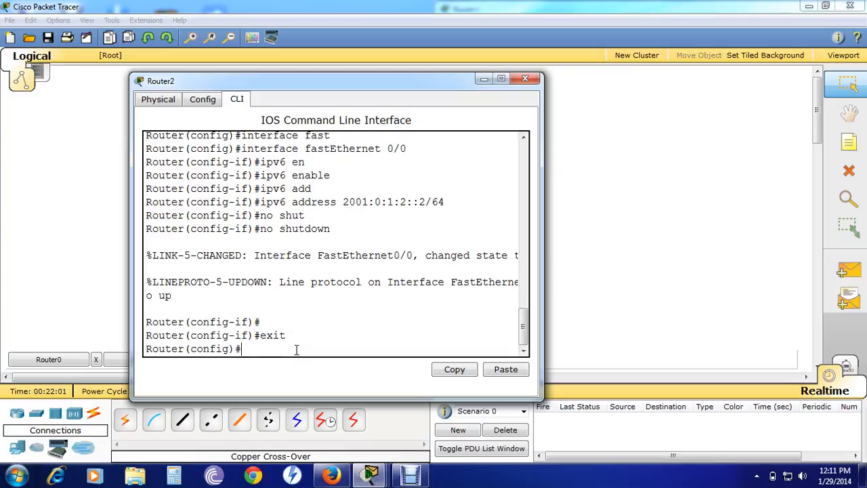
{"action": "left_click", "coordinate": [485, 80]}
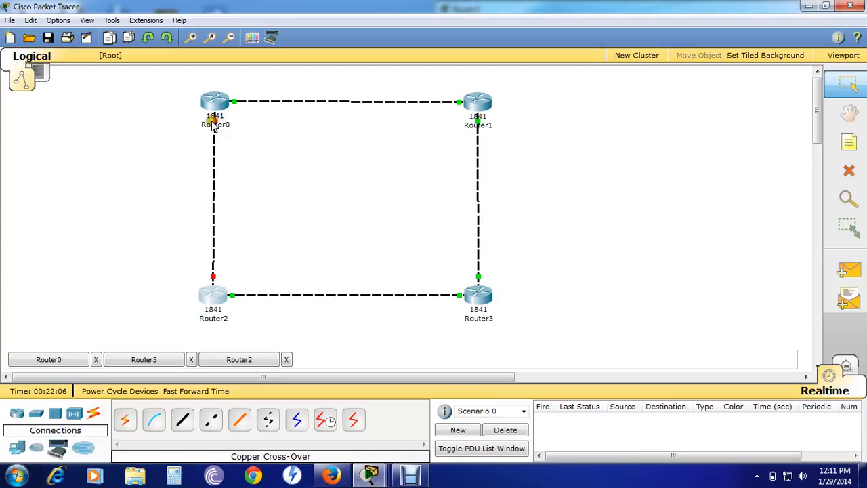
{"action": "left_click", "coordinate": [214, 290]}
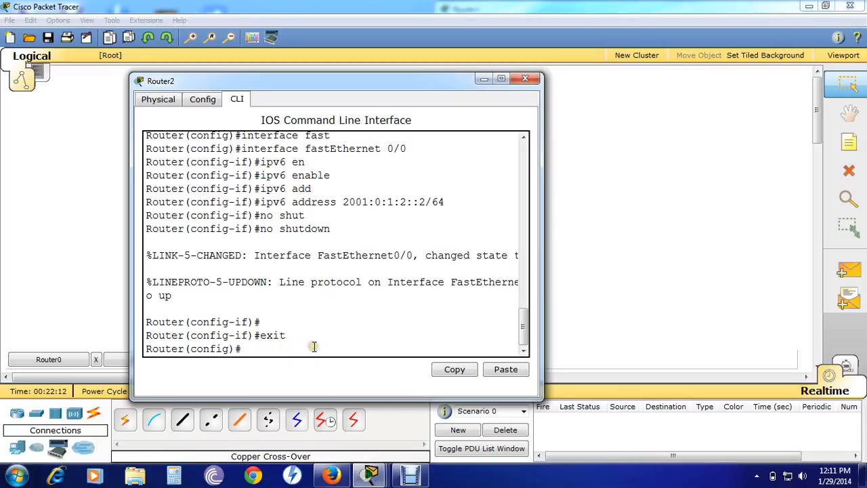
Issue ipv6 unicast-routing again in Router2's global configuration mode.
{"action": "type", "text": "iv"}
{"action": "key", "text": "BackSpace"}
{"action": "type", "text": "pv6 uni"}
{"action": "key", "text": "Tab"}
{"action": "key", "text": "Return"}
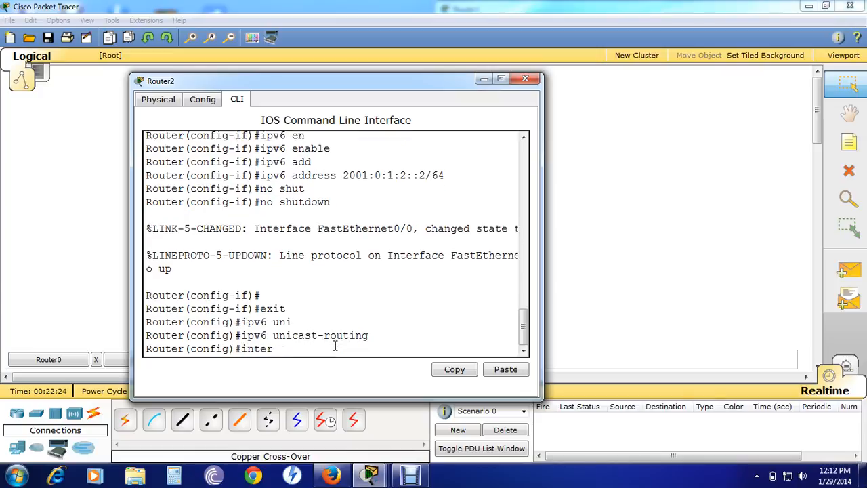
Enter configuration of interface FastEthernet 0/1 on Router2 and enable IPv6 on it.
{"action": "type", "text": "inter"}
{"action": "key", "text": "Tab"}
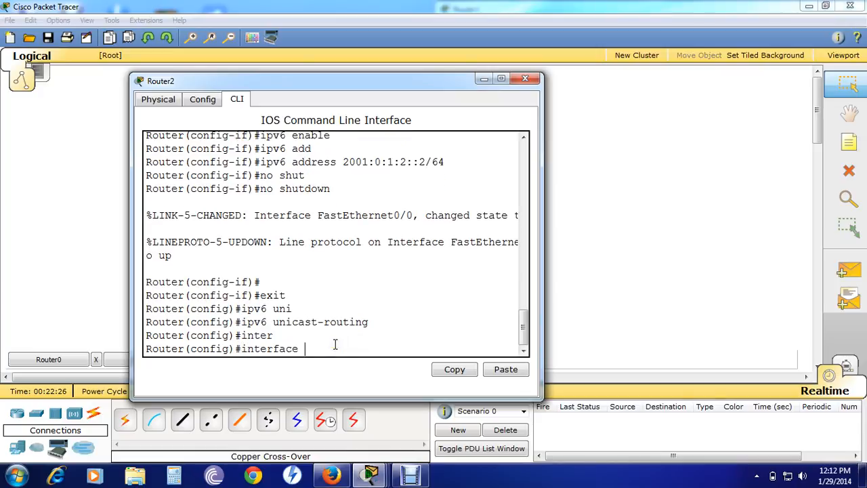
{"action": "type", "text": "fast"}
{"action": "key", "text": "Tab"}
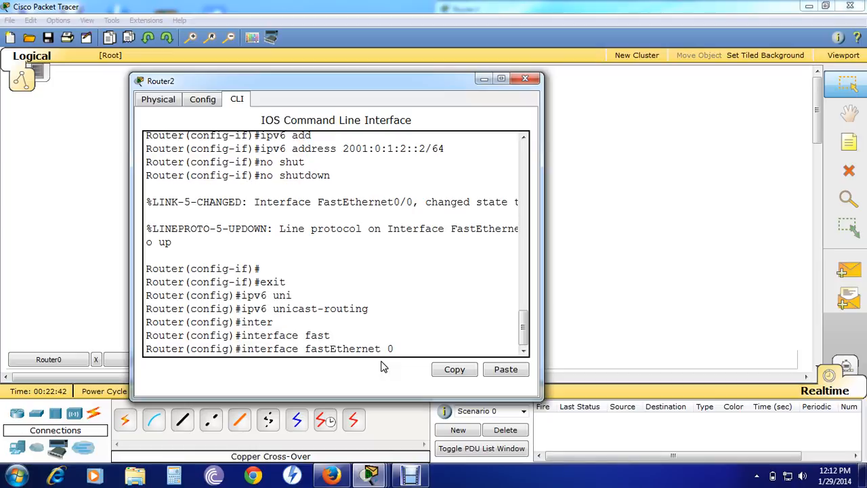
{"action": "key", "text": "Return"}
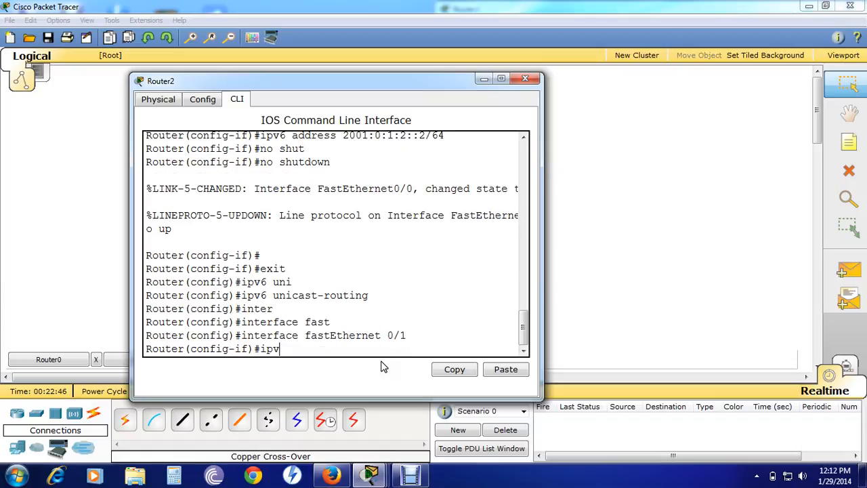
{"action": "type", "text": "ipv6 en"}
{"action": "key", "text": "Tab"}
{"action": "key", "text": "Return"}
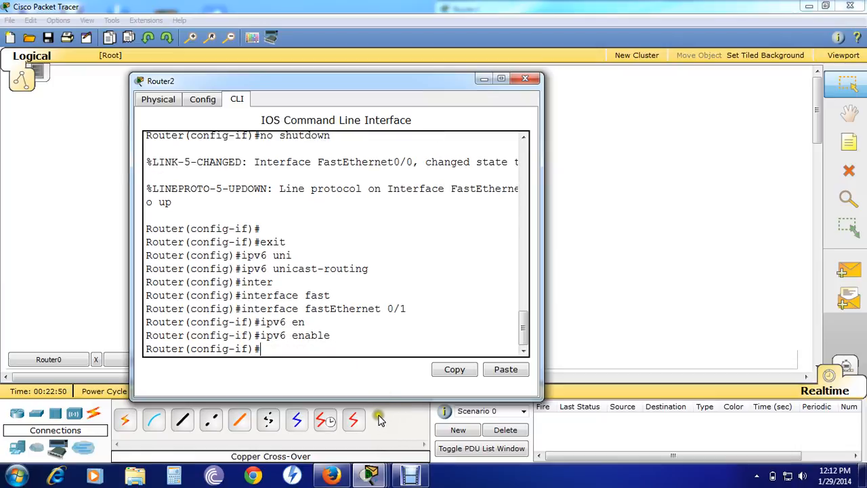
Assign the IPv6 address 2001:0:1:3::2/64 to Router2's FastEthernet 0/1 interface.
{"action": "type", "text": "ipv6 "}
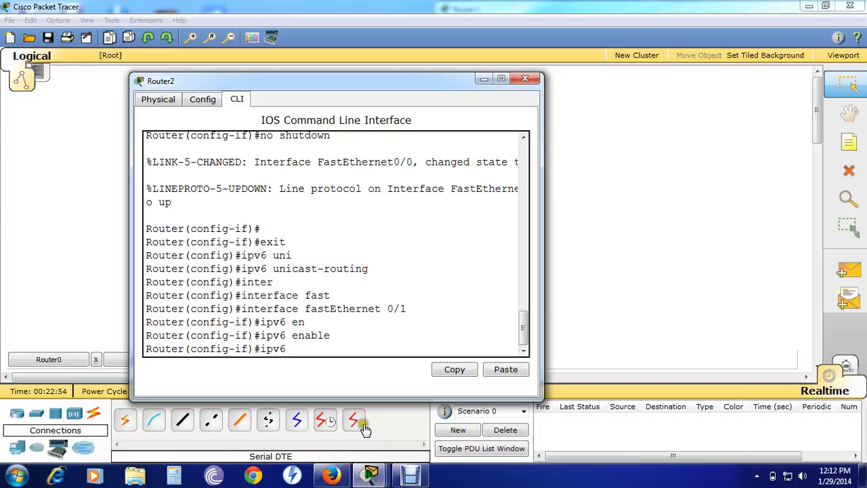
{"action": "type", "text": "add"}
{"action": "key", "text": "Tab"}
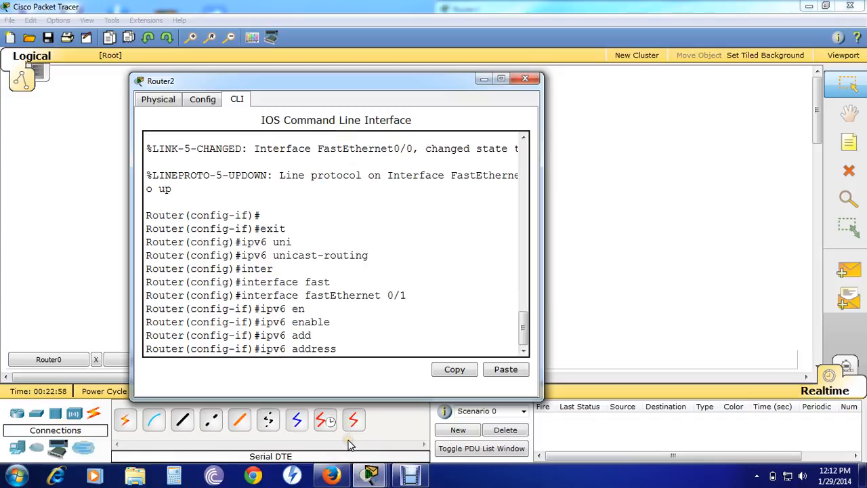
{"action": "type", "text": "2001:0:"}
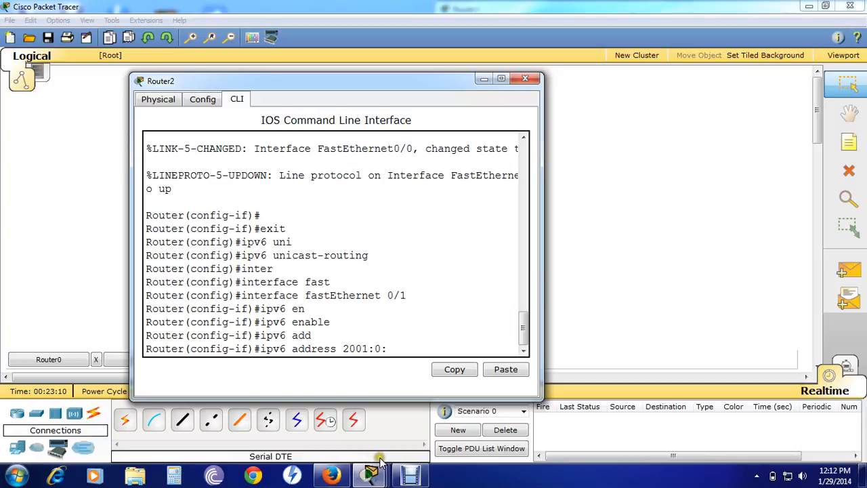
{"action": "type", "text": "1:"}
{"action": "type", "text": "3::"}
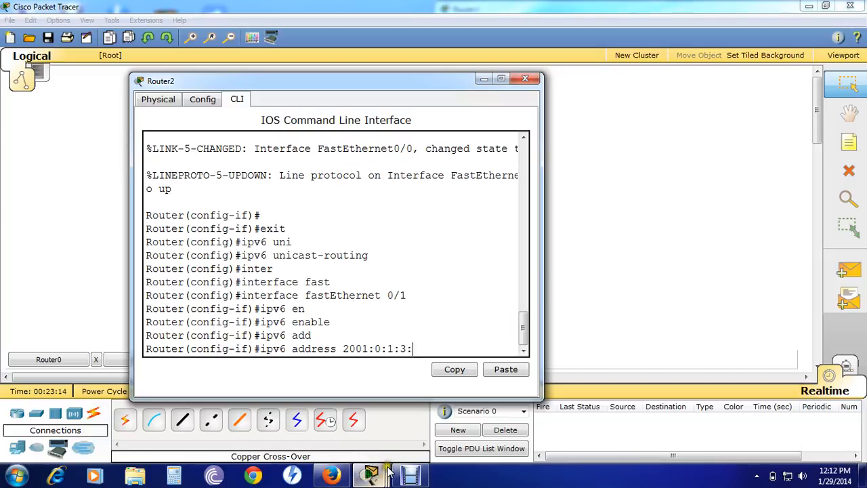
{"action": "mouse_move", "coordinate": [391, 476]}
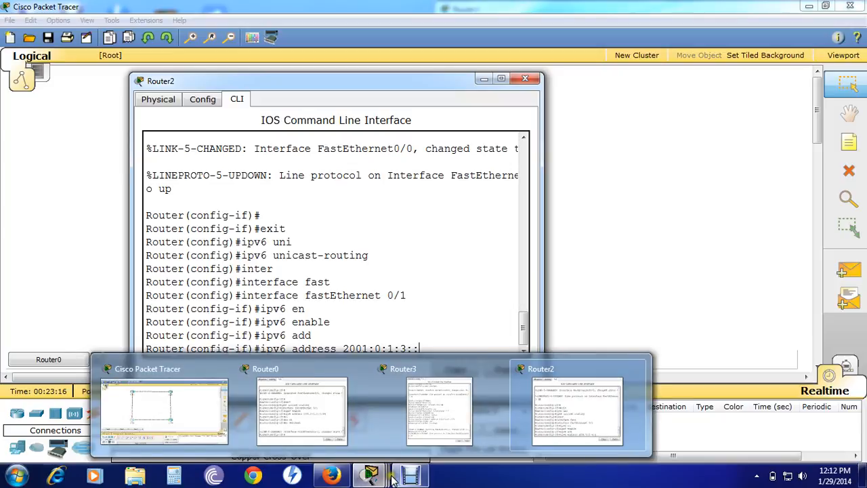
{"action": "type", "text": "2"}
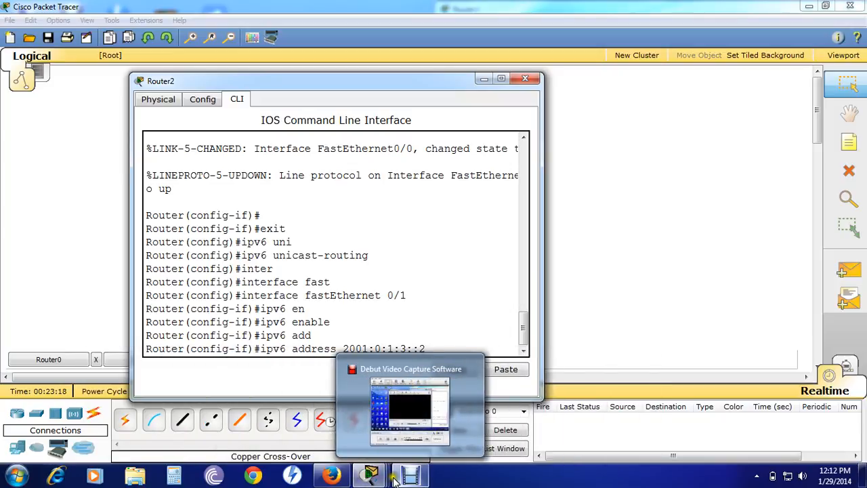
{"action": "type", "text": "/"}
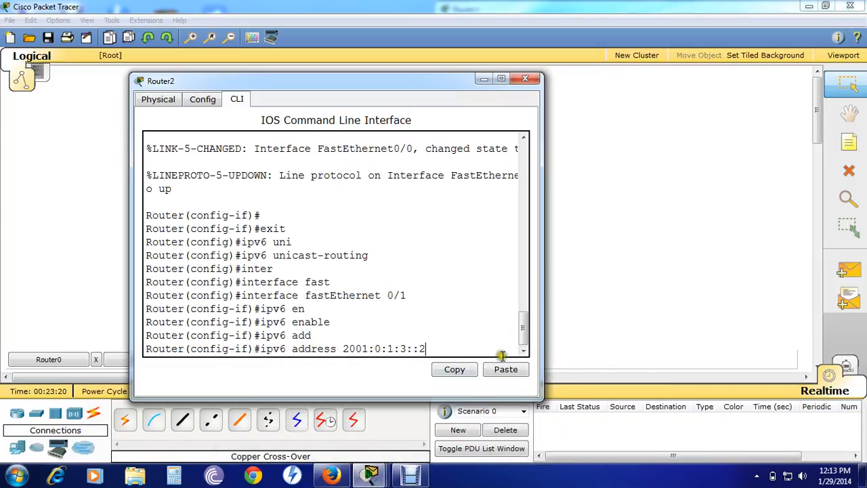
{"action": "type", "text": "64"}
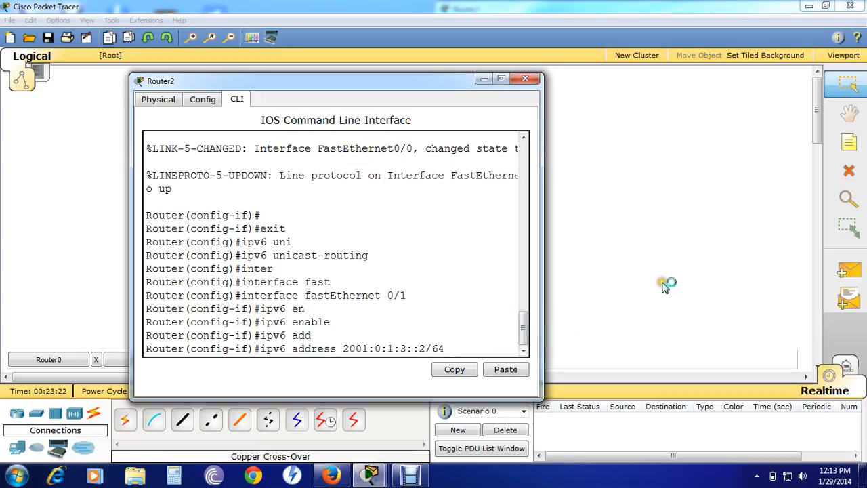
{"action": "key", "text": "Return"}
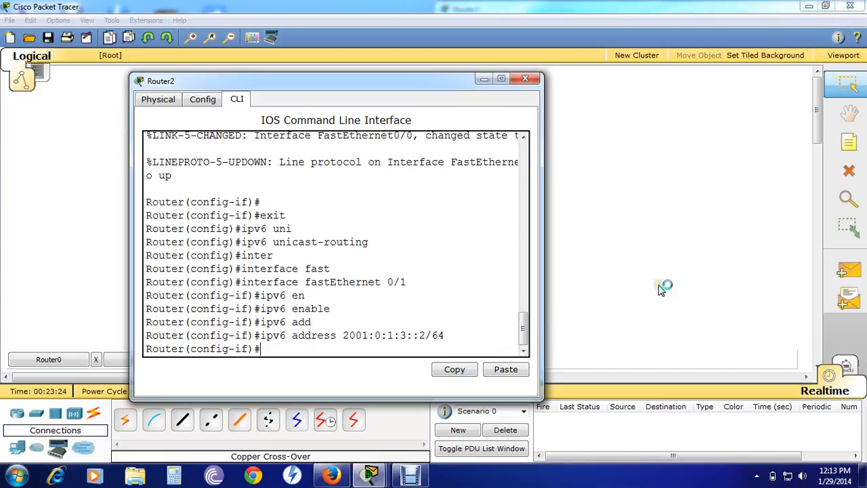
Activate Router2's FastEthernet 0/1 interface with no shutdown and check the link status in the topology.
{"action": "type", "text": "no shut"}
{"action": "key", "text": "Tab"}
{"action": "key", "text": "Return"}
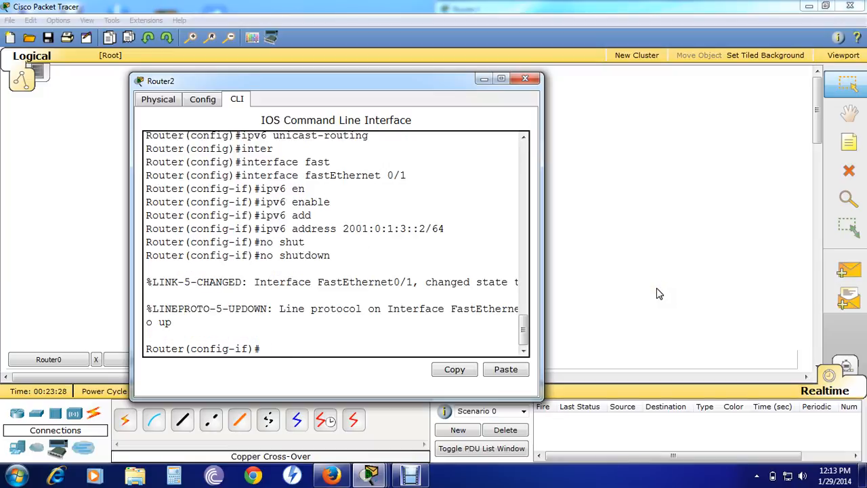
{"action": "left_click_drag", "start_coordinate": [339, 81], "coordinate": [488, 117]}
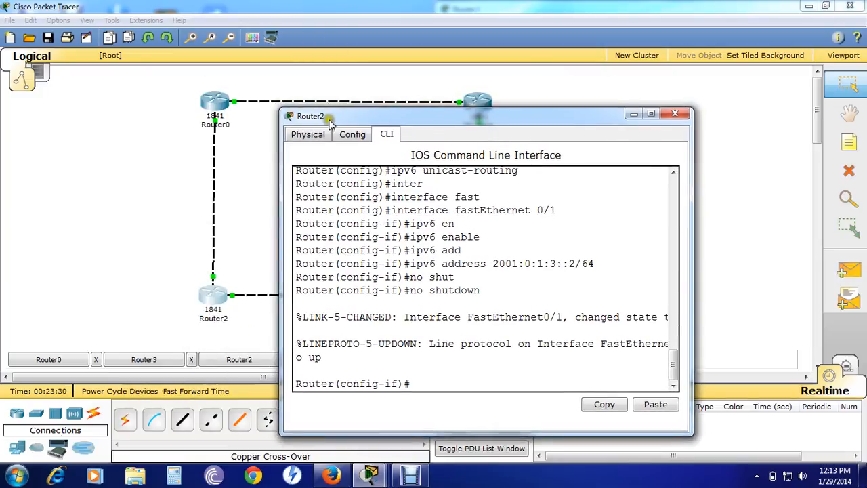
{"action": "left_click", "coordinate": [636, 113]}
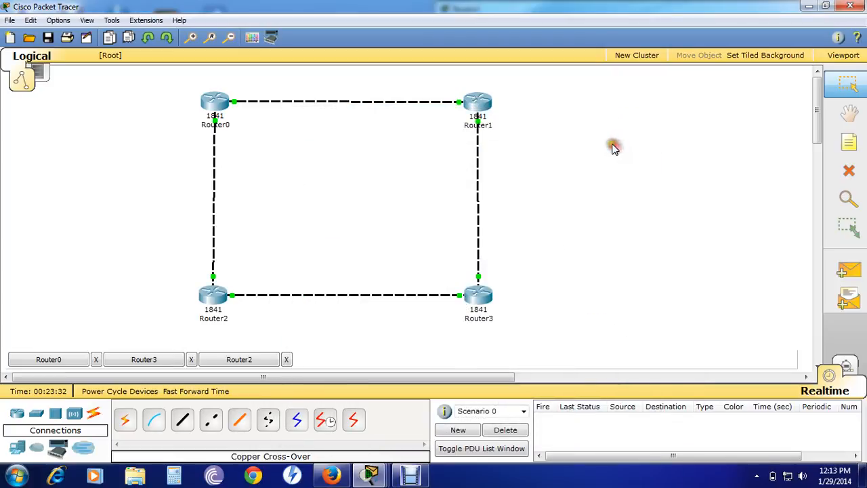
Reopen Router2's command line and exit interface and global configuration back to privileged EXEC mode.
{"action": "left_click", "coordinate": [212, 286]}
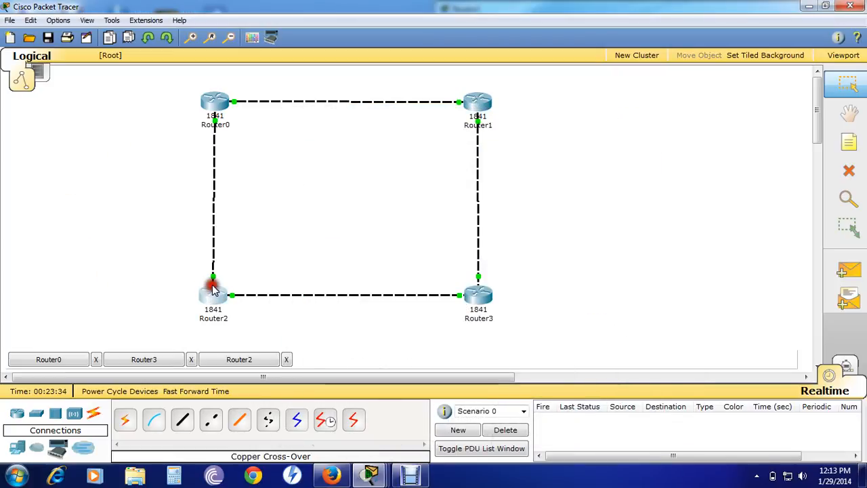
{"action": "left_click", "coordinate": [213, 293]}
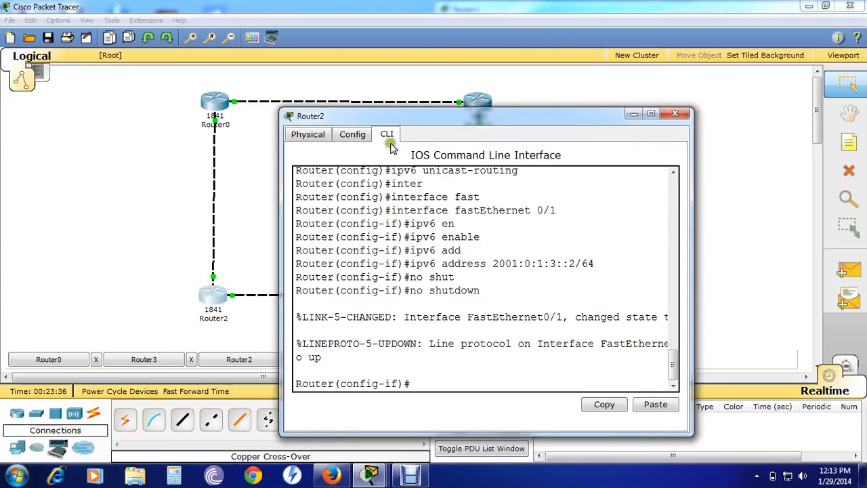
{"action": "left_click", "coordinate": [437, 382]}
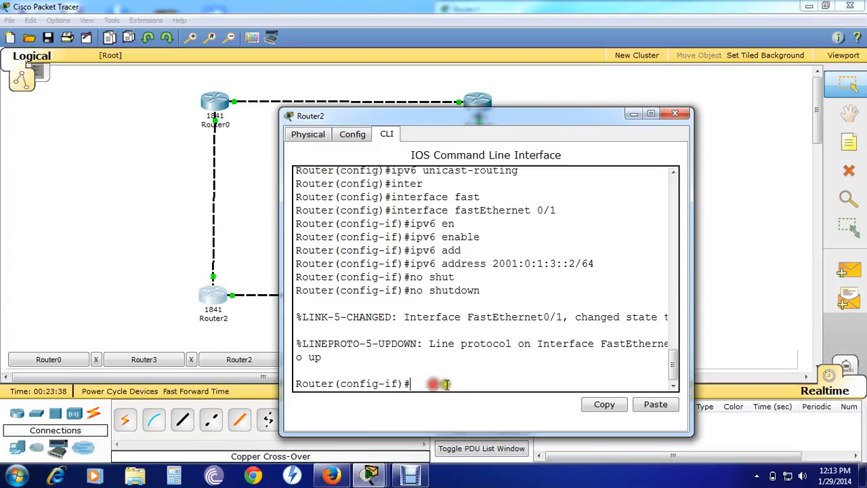
{"action": "type", "text": "e"}
{"action": "type", "text": "xit"}
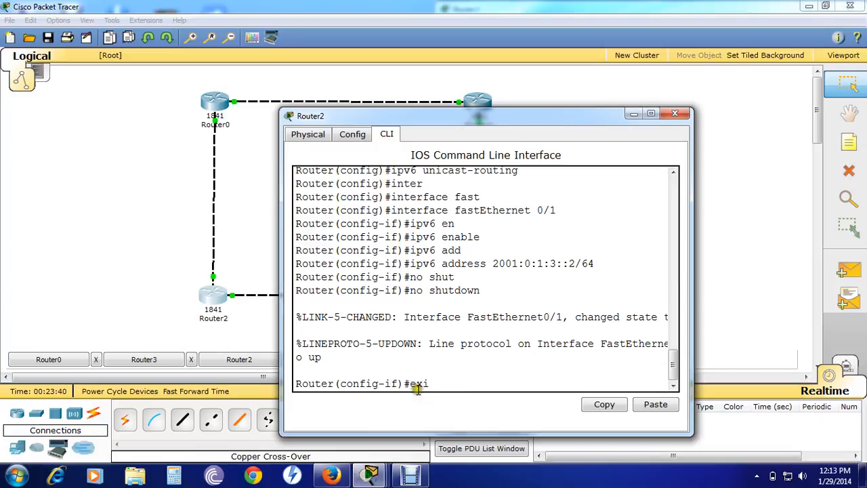
{"action": "key", "text": "Return"}
{"action": "type", "text": "exit"}
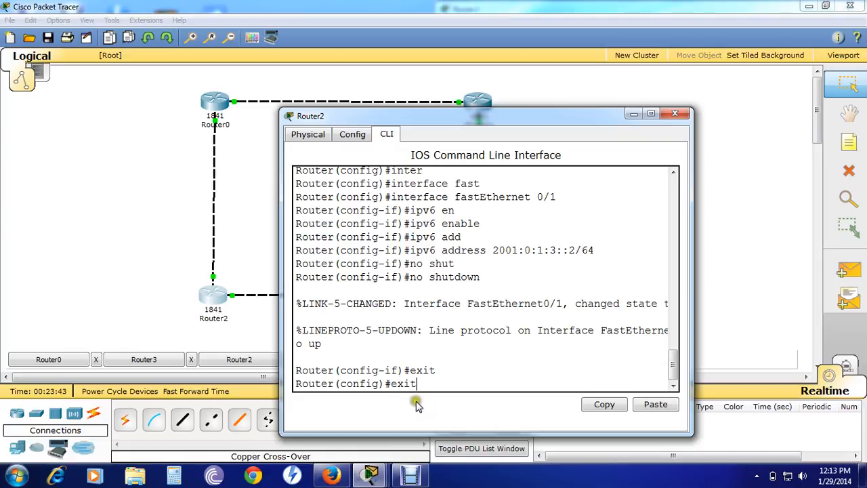
{"action": "key", "text": "Return"}
Ping 2001:0:1:1::1 from Router2 to test reachability of the non-adjacent network.
{"action": "type", "text": "ping "}
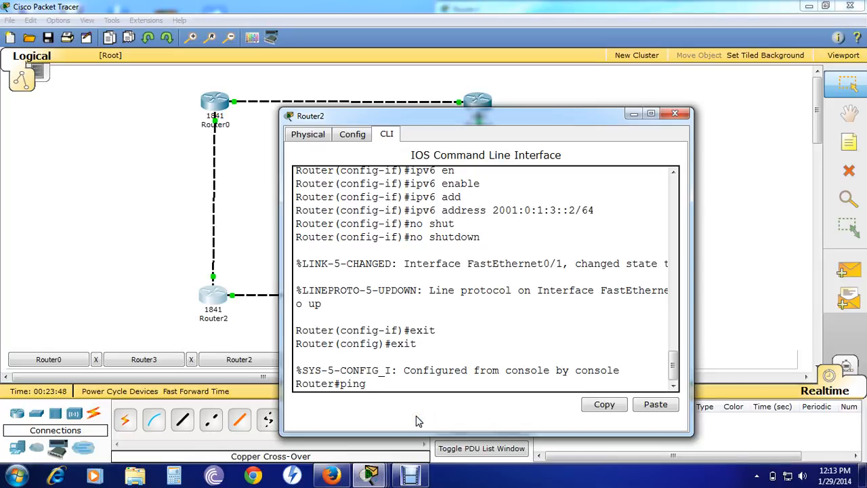
{"action": "type", "text": "2001:0:1:1"}
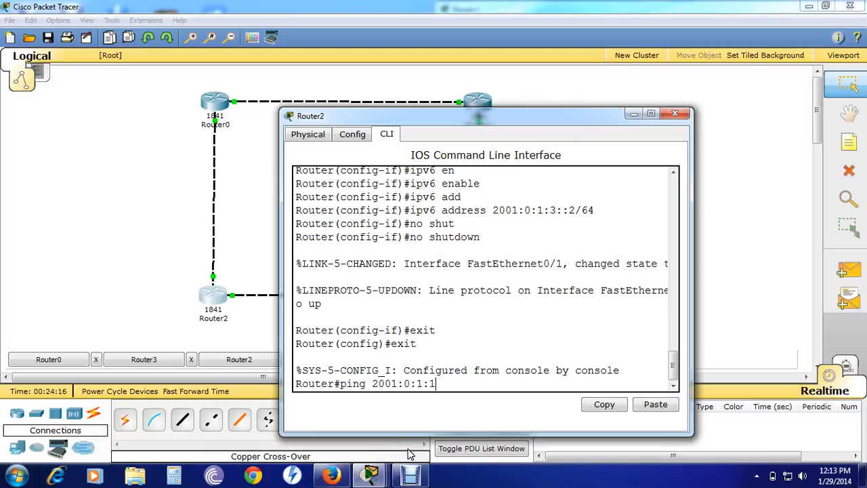
{"action": "type", "text": "::1"}
{"action": "key", "text": "Return"}
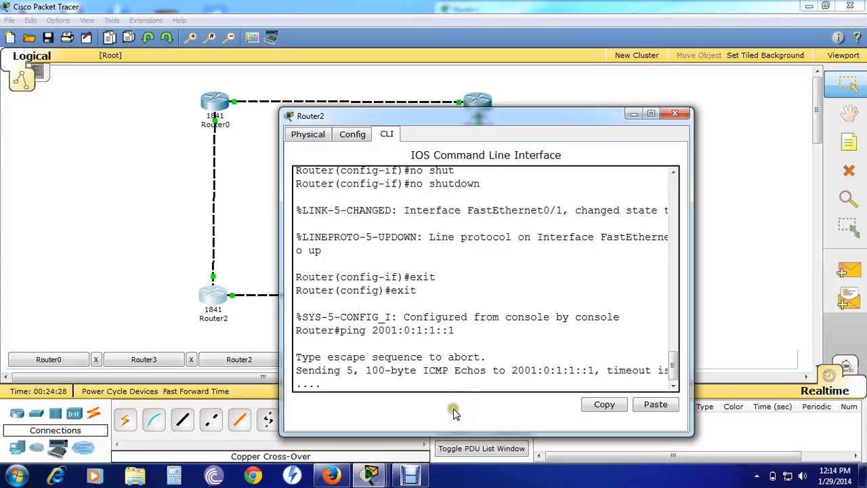
{"action": "key", "text": "Return"}
{"action": "key", "text": "Return"}
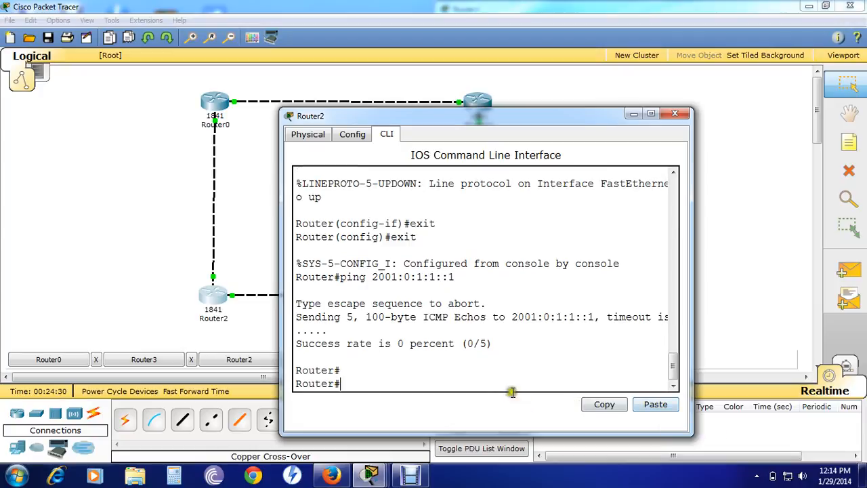
Ping 2001:0:1:2::1 from Router2 by editing the previous ping command, and close Router2's window.
{"action": "key", "text": "Up"}
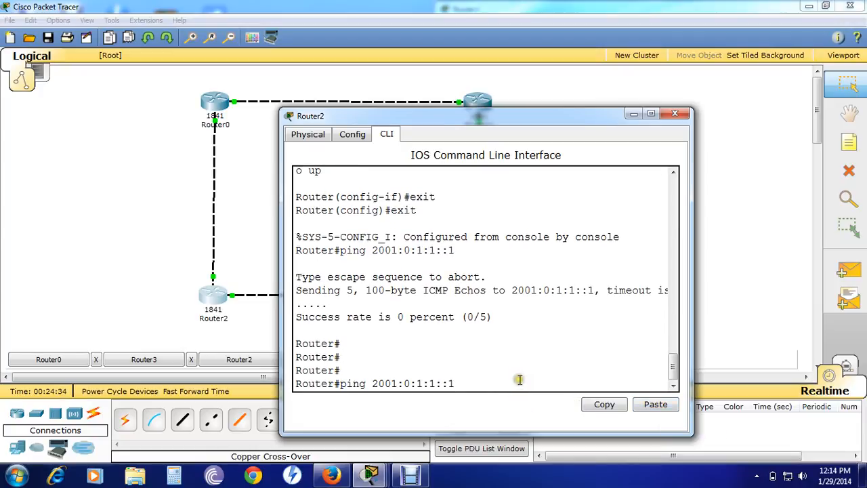
{"action": "key", "text": "Left"}
{"action": "key", "text": "Left"}
{"action": "key", "text": "Left"}
{"action": "key", "text": "BackSpace"}
{"action": "type", "text": "2"}
{"action": "key", "text": "Return"}
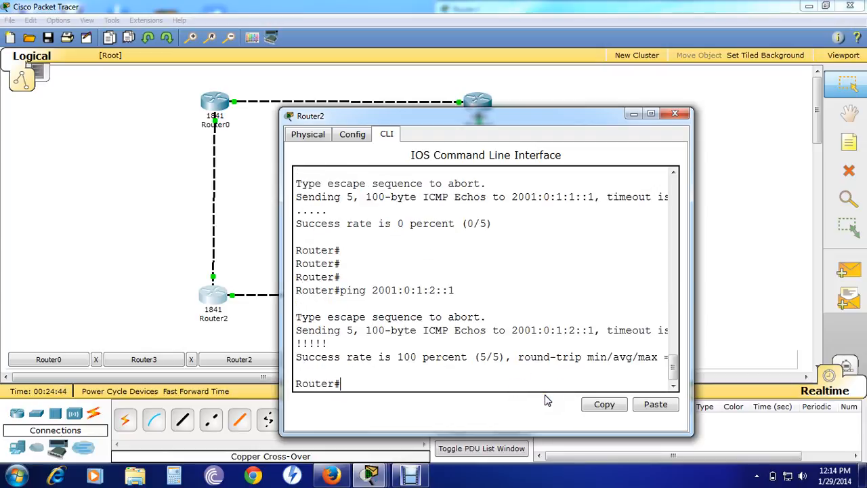
{"action": "left_click", "coordinate": [675, 113]}
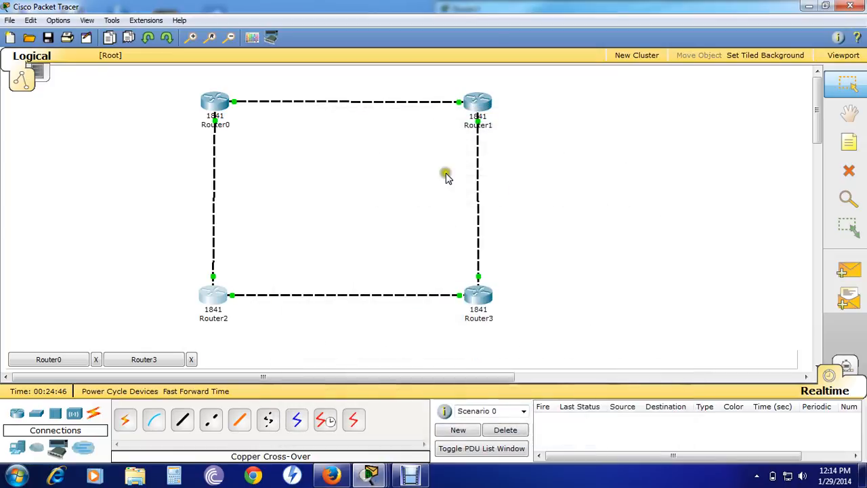
{"action": "left_click", "coordinate": [376, 164]}
{"action": "left_click", "coordinate": [377, 167]}
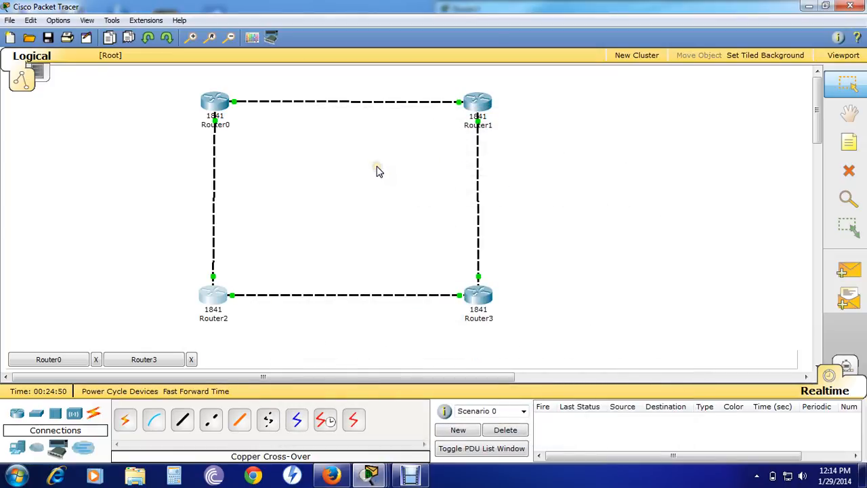
{"action": "left_click", "coordinate": [378, 169]}
Reopen Router2's command line and try to list its routes with show ip v6 route.
{"action": "left_click", "coordinate": [210, 296]}
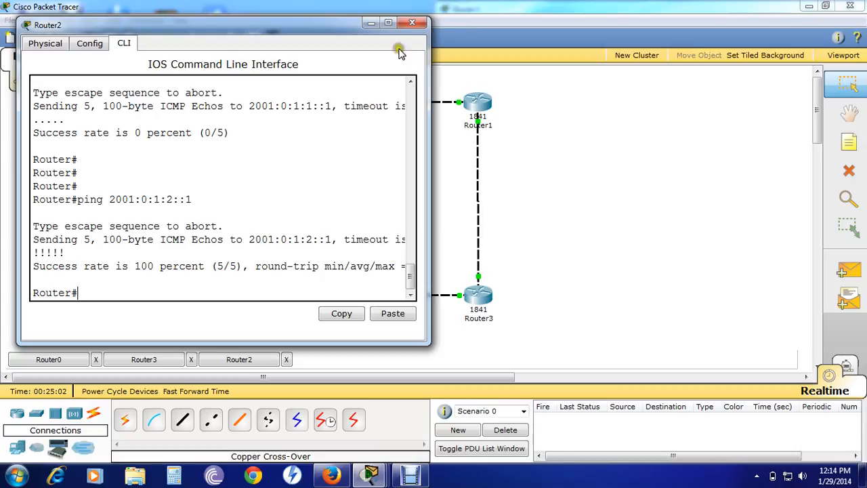
{"action": "type", "text": "show ip "}
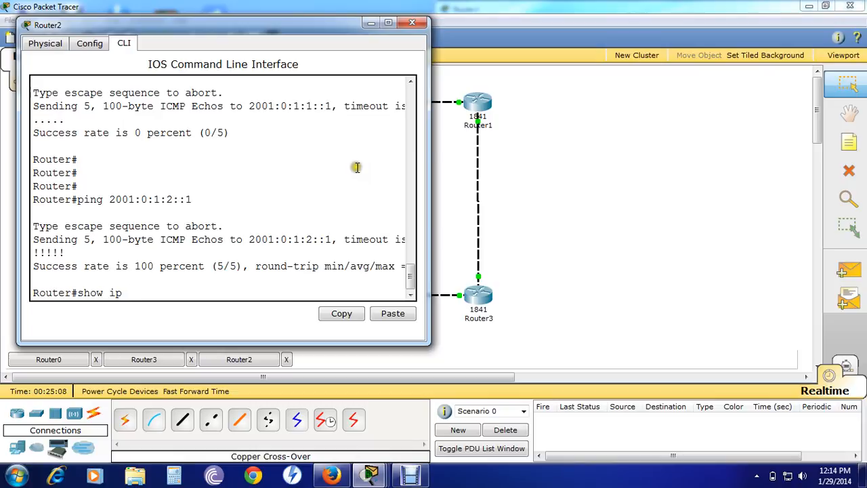
{"action": "type", "text": "v6 route"}
{"action": "key", "text": "Return"}
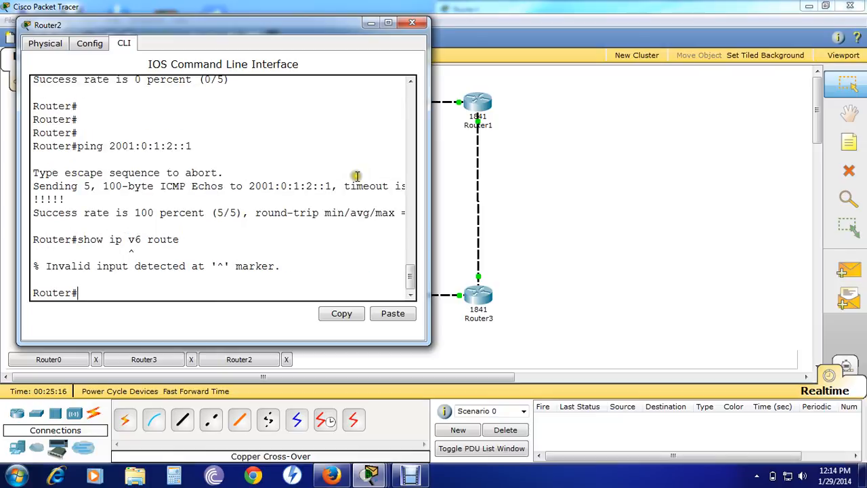
Correct the recalled command to show ipv6 route and display Router2's IPv6 routing table.
{"action": "key", "text": "Up"}
{"action": "key", "text": "Left"}
{"action": "key", "text": "Left"}
{"action": "key", "text": "Left"}
{"action": "key", "text": "Left"}
{"action": "key", "text": "Left"}
{"action": "key", "text": "Left"}
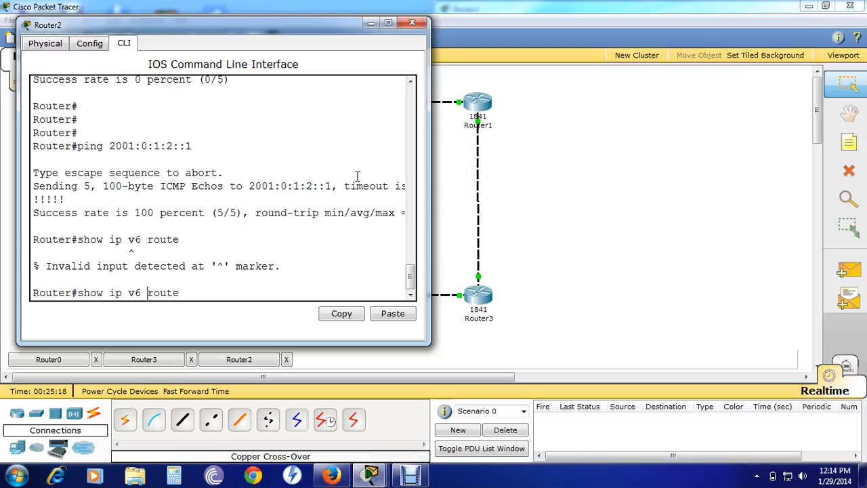
{"action": "key", "text": "BackSpace"}
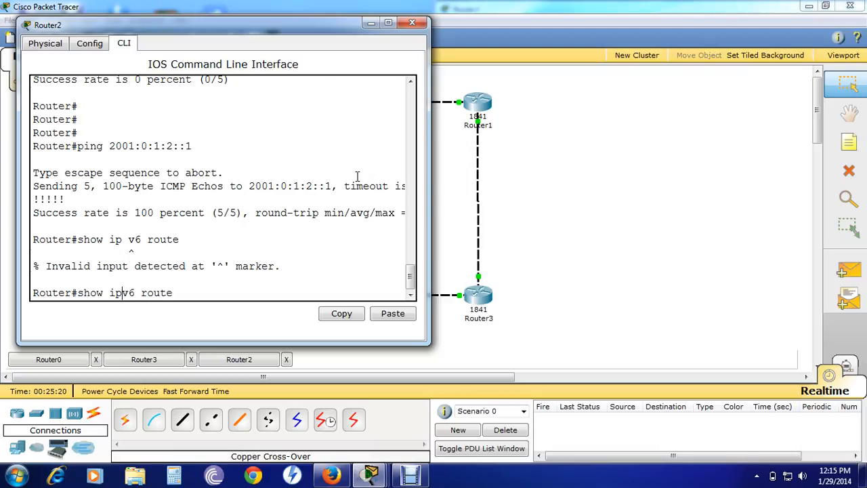
{"action": "key", "text": "Return"}
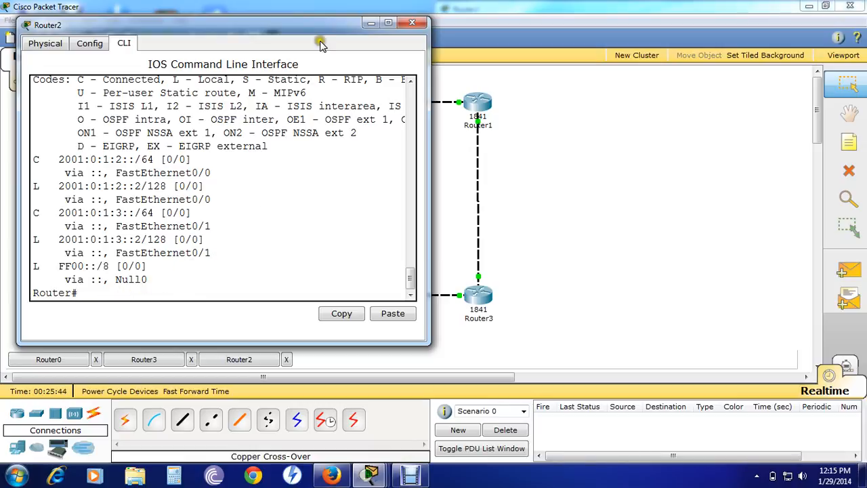
Minimize Router2's window, check Router0's port addresses, and open Router0's command line.
{"action": "left_click", "coordinate": [371, 23]}
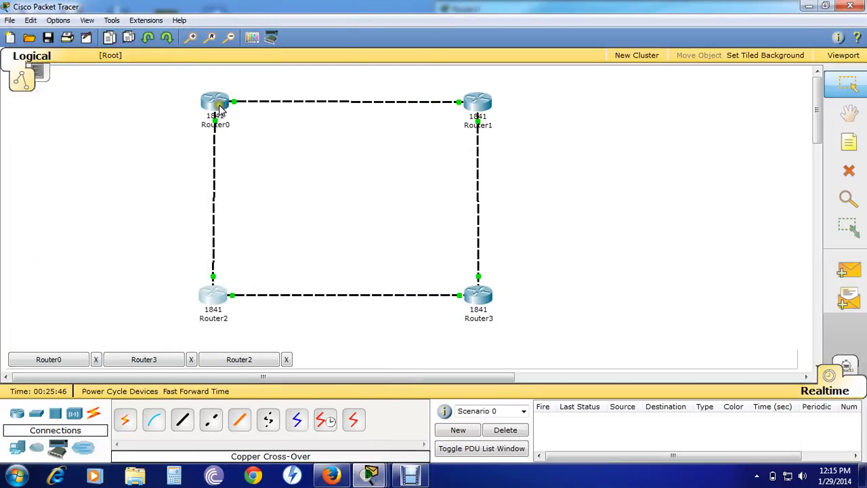
{"action": "mouse_move", "coordinate": [219, 111]}
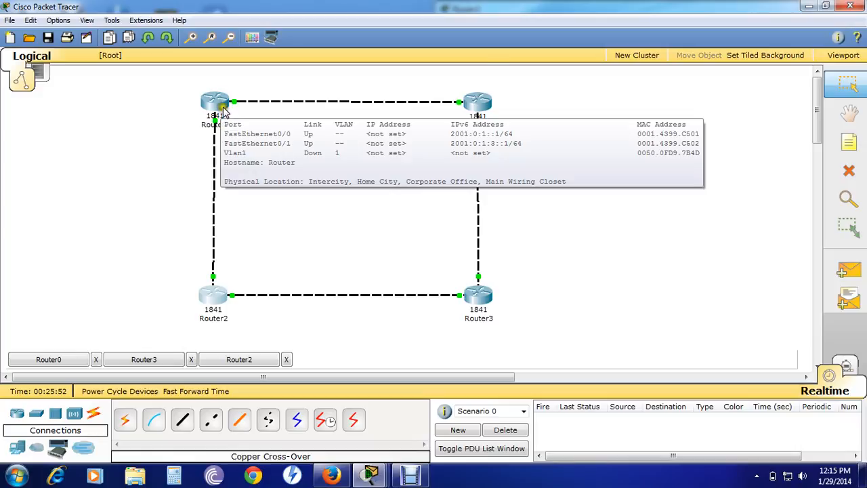
{"action": "left_click", "coordinate": [218, 105]}
{"action": "left_click", "coordinate": [218, 115]}
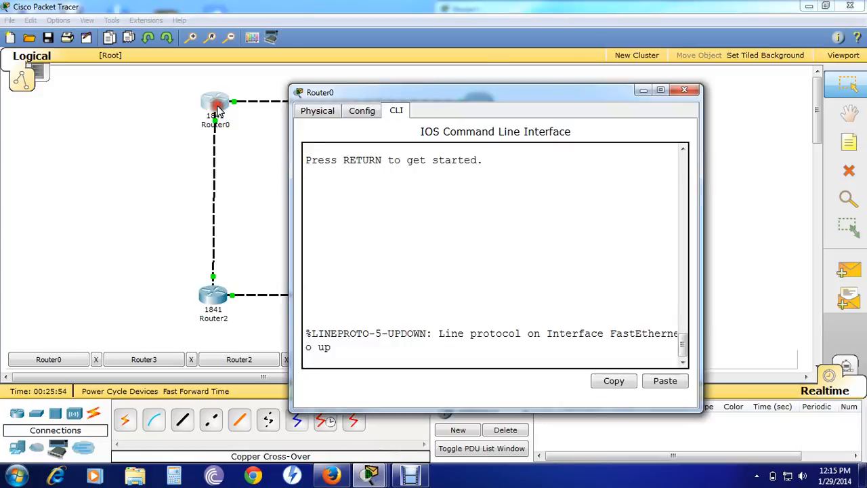
{"action": "left_click", "coordinate": [357, 358]}
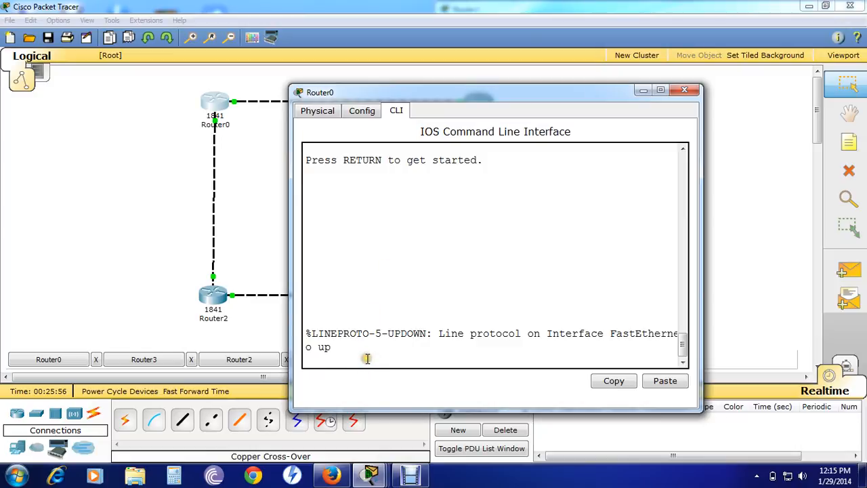
Enter privileged mode with enable and global configuration mode with conf terminal on Router0.
{"action": "key", "text": "Return"}
{"action": "key", "text": "Return"}
{"action": "key", "text": "Return"}
{"action": "key", "text": "Return"}
{"action": "key", "text": "Return"}
{"action": "type", "text": "ena"}
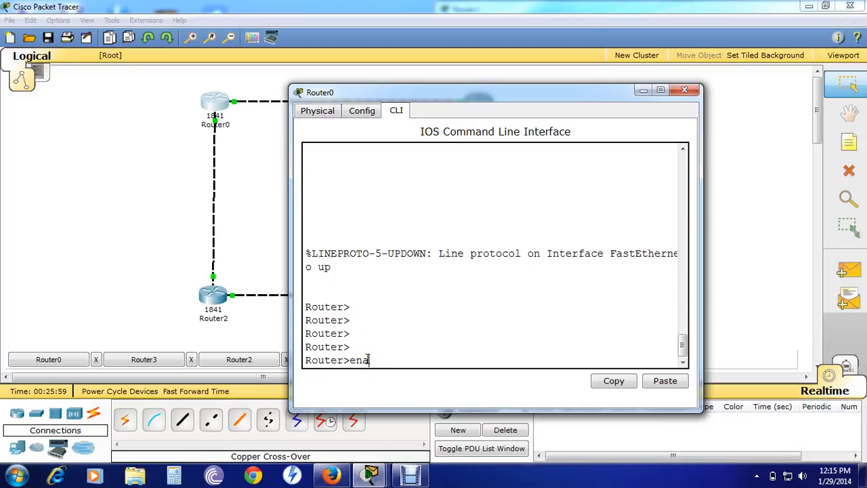
{"action": "key", "text": "Tab"}
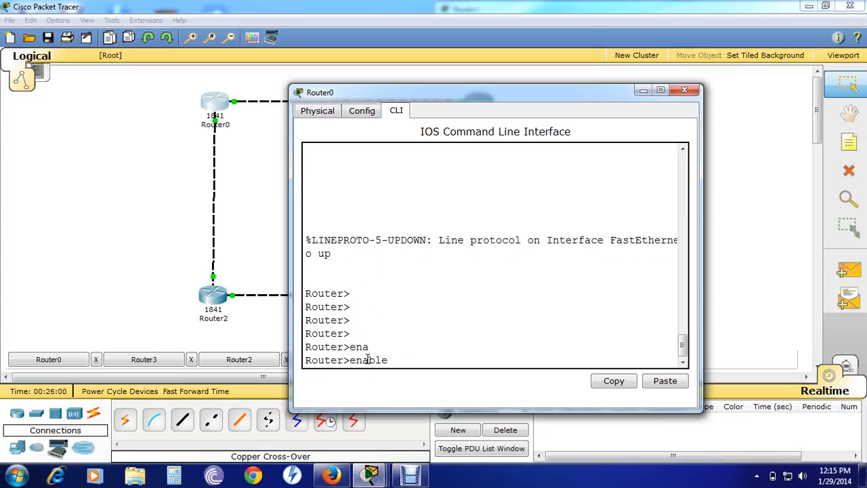
{"action": "key", "text": "Return"}
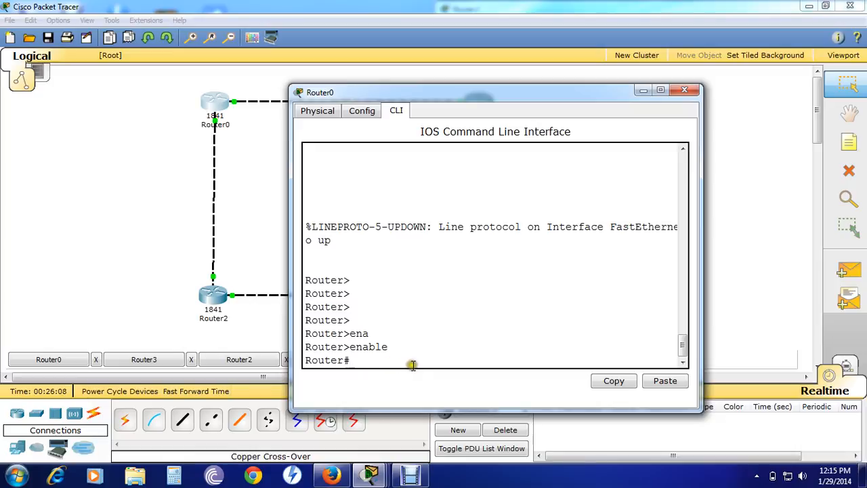
{"action": "type", "text": "conf t"}
{"action": "key", "text": "Tab"}
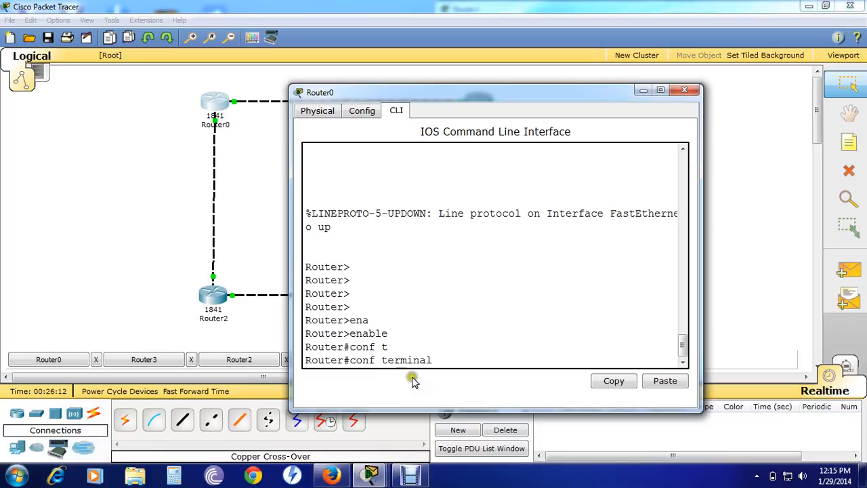
{"action": "key", "text": "Return"}
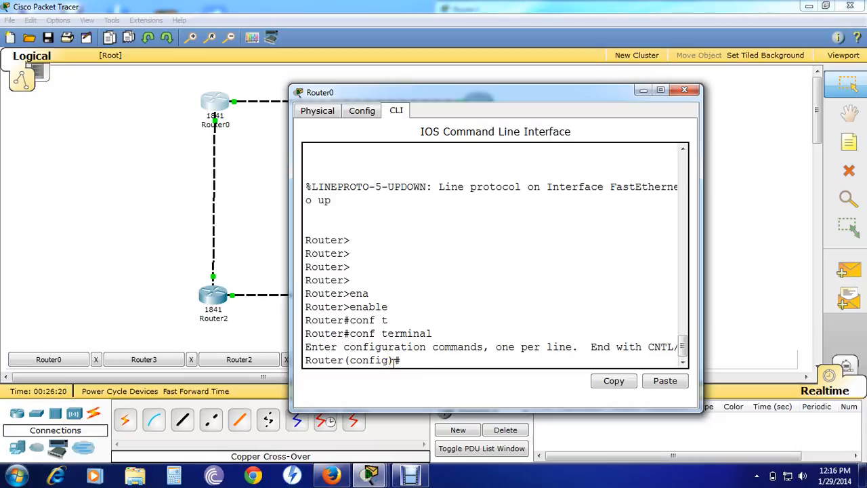
Create the IPv6 RIP process iiht on Router0 with ipv6 router rip iiht.
{"action": "type", "text": "i"}
{"action": "type", "text": "p"}
{"action": "type", "text": "v6"}
{"action": "type", "text": "router"}
{"action": "type", "text": " r"}
{"action": "key", "text": "Tab"}
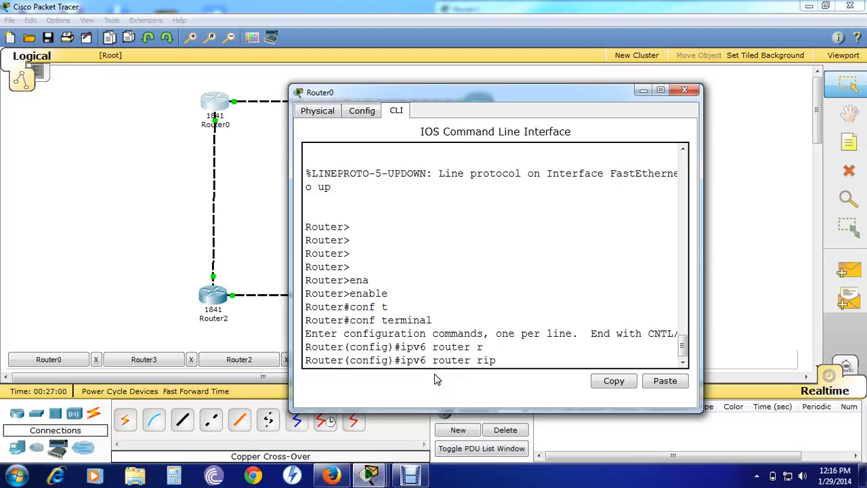
{"action": "type", "text": "iiht"}
{"action": "key", "text": "Return"}
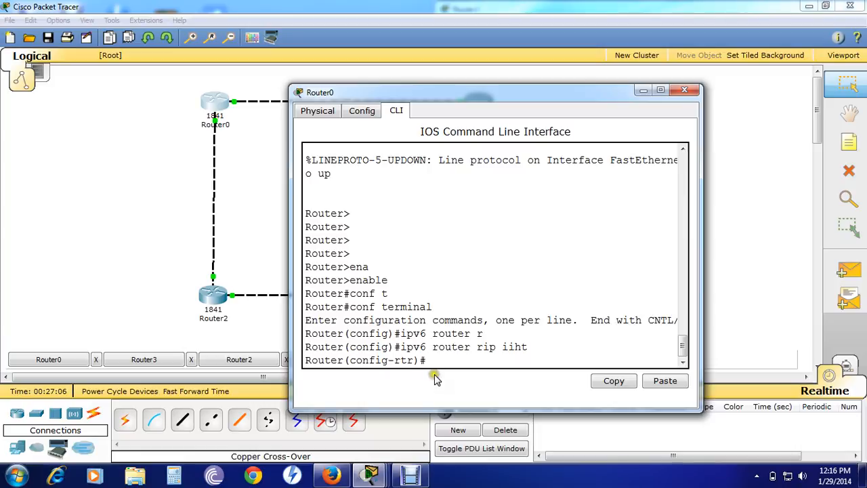
Check which port links Router0 to Router1, and exit RIP configuration back to global configuration on Router0.
{"action": "left_click", "coordinate": [237, 107]}
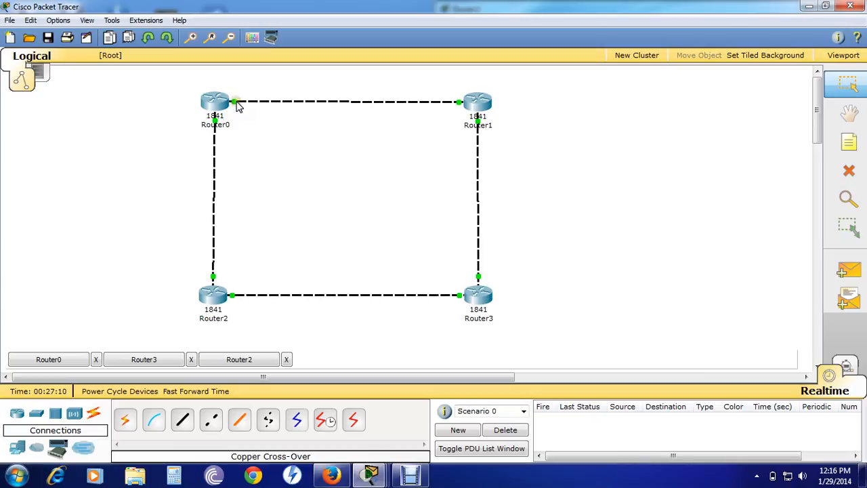
{"action": "left_click", "coordinate": [224, 103]}
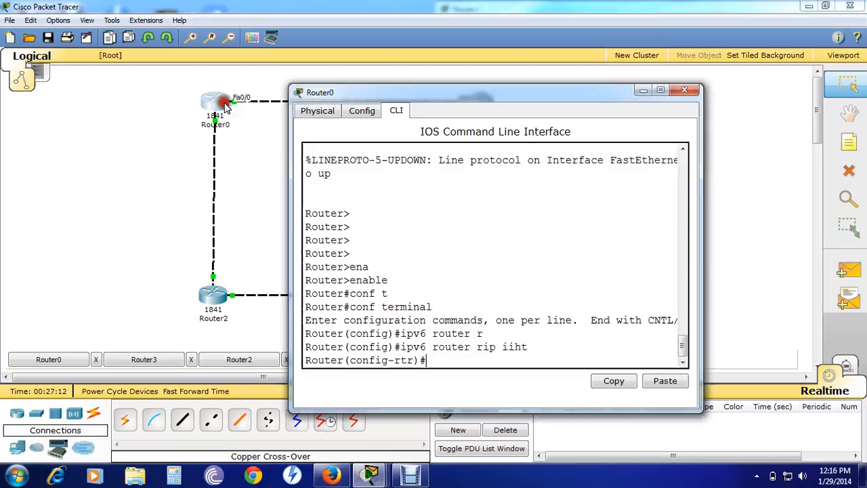
{"action": "type", "text": "inter"}
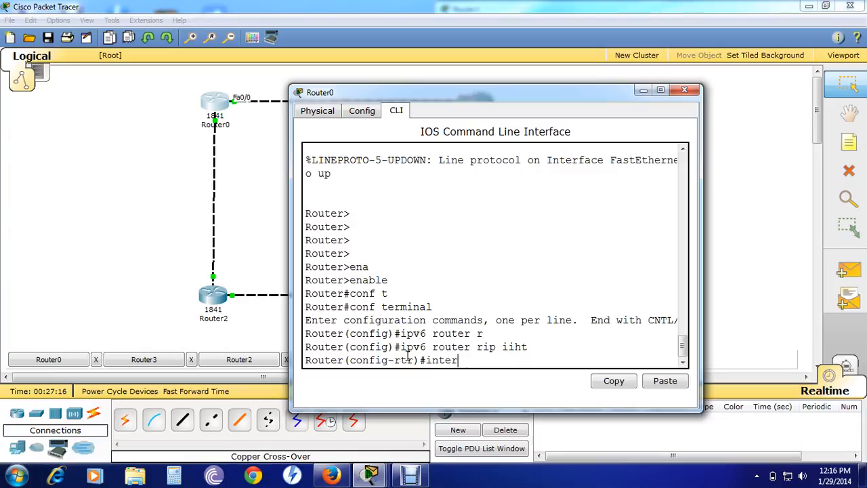
{"action": "key", "text": "BackSpace"}
{"action": "key", "text": "BackSpace"}
{"action": "key", "text": "BackSpace"}
{"action": "key", "text": "BackSpace"}
{"action": "key", "text": "BackSpace"}
{"action": "type", "text": "exit"}
{"action": "key", "text": "Return"}
Enter interface configuration for fastEthernet 0/0 on Router0.
{"action": "type", "text": "inter"}
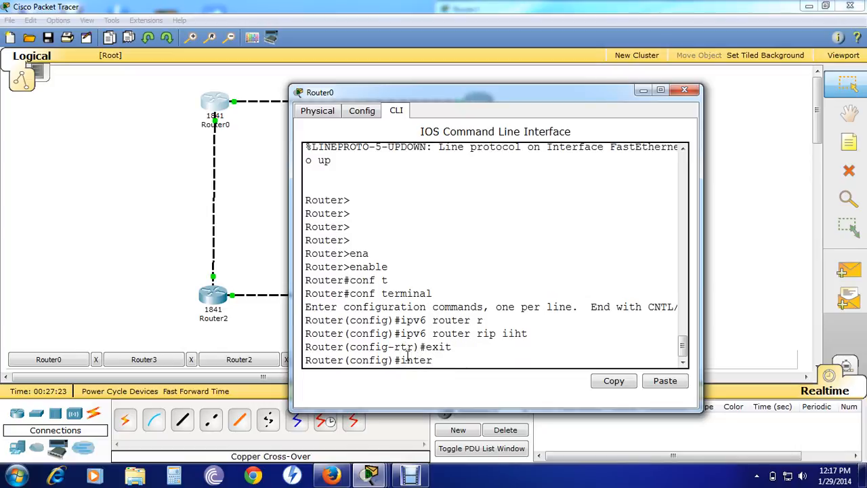
{"action": "key", "text": "Tab"}
{"action": "type", "text": "fast"}
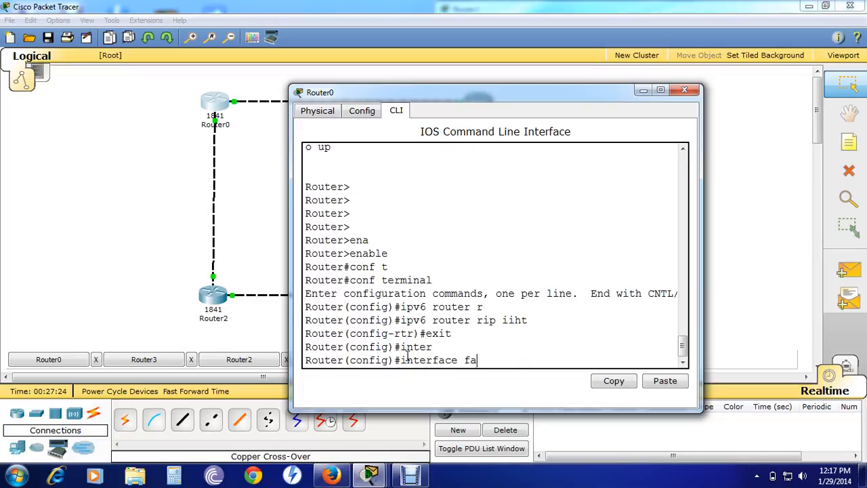
{"action": "key", "text": "Tab"}
{"action": "type", "text": "0/0"}
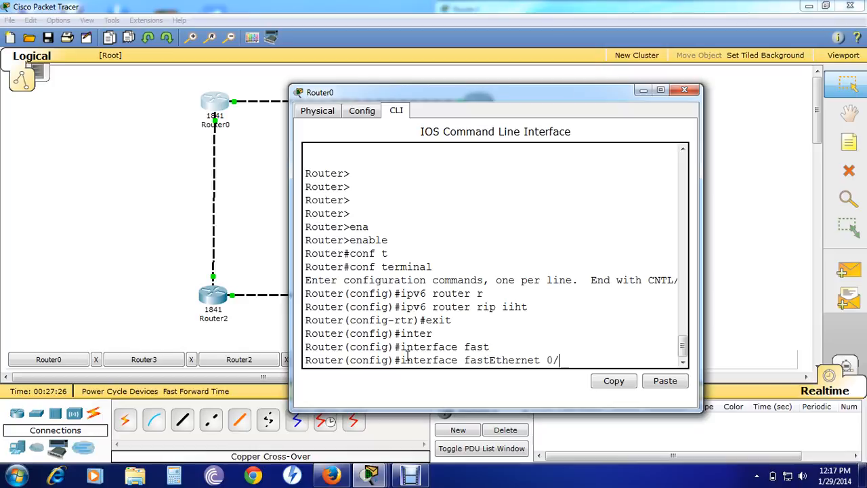
{"action": "key", "text": "Return"}
Enable RIP on the interface with ipv6 rip iiht enable, and exit to global configuration.
{"action": "type", "text": "ig-if)#i"}
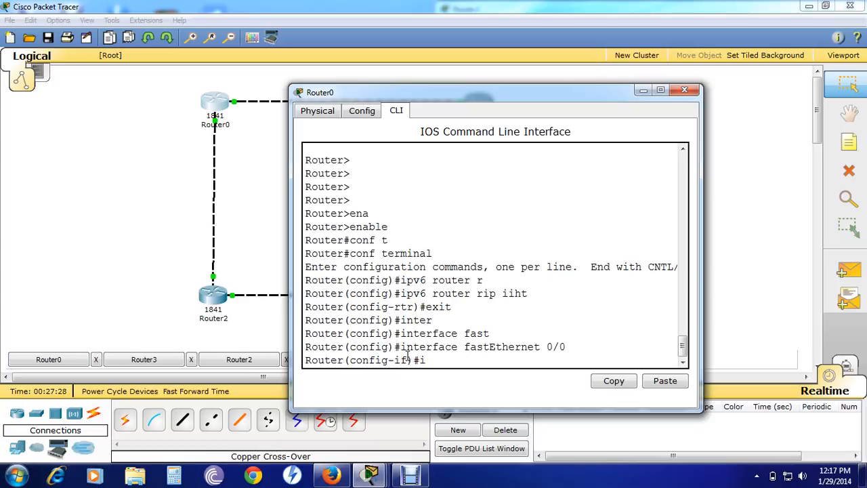
{"action": "type", "text": "pv6 rip iiht enable"}
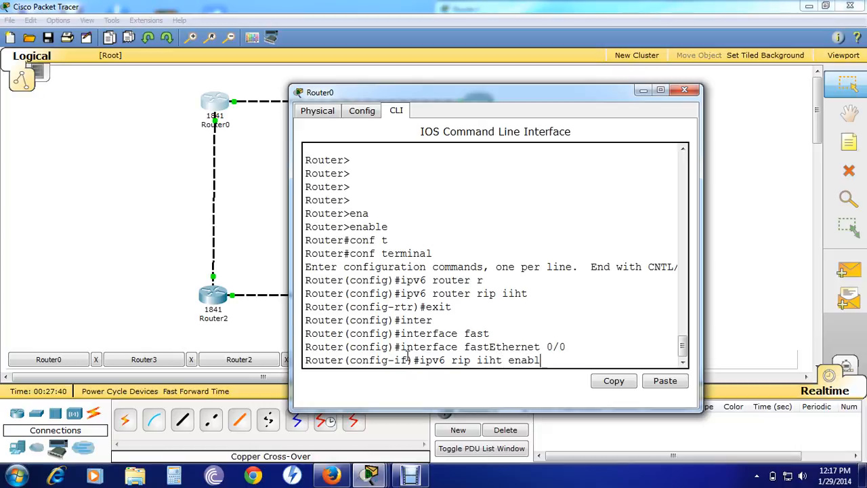
{"action": "key", "text": "Return"}
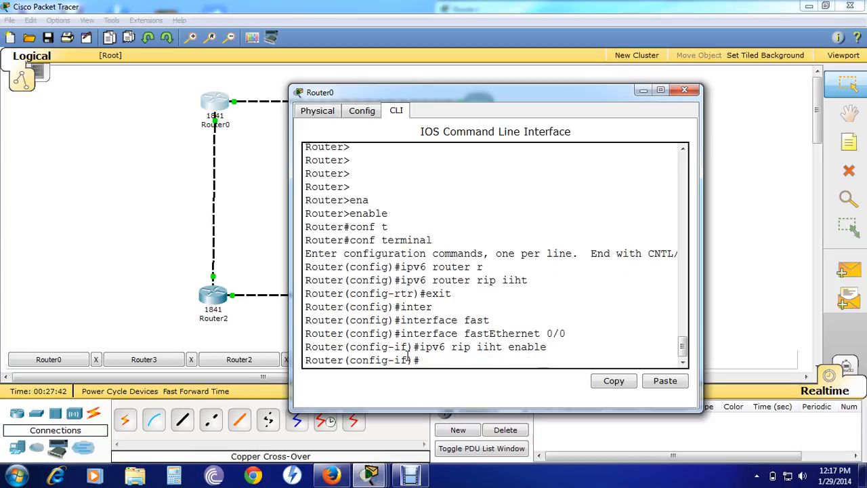
{"action": "type", "text": "exit"}
{"action": "key", "text": "Return"}
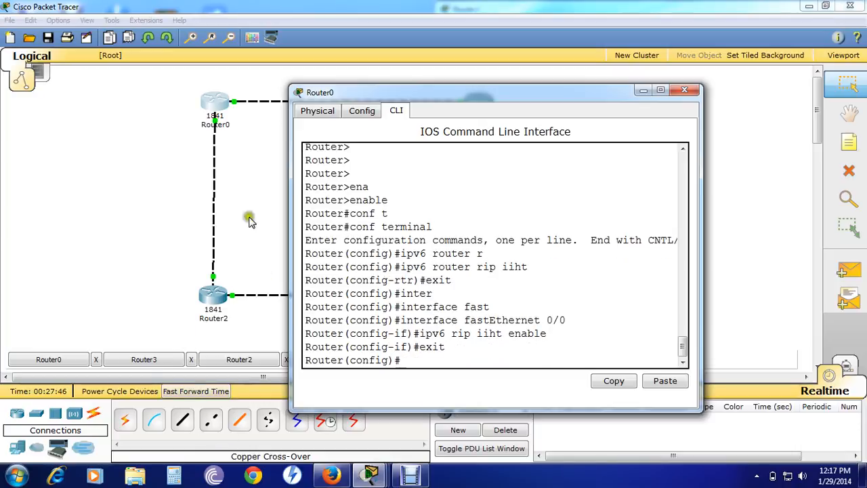
Check in the topology which ports link Router0 and Router2, and return to Router0's command line.
{"action": "left_click", "coordinate": [226, 128]}
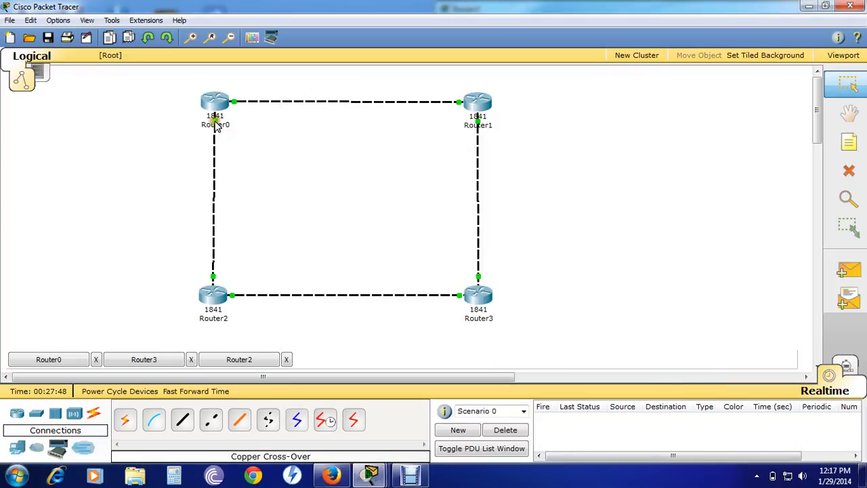
{"action": "mouse_move", "coordinate": [216, 127]}
{"action": "mouse_move", "coordinate": [206, 308]}
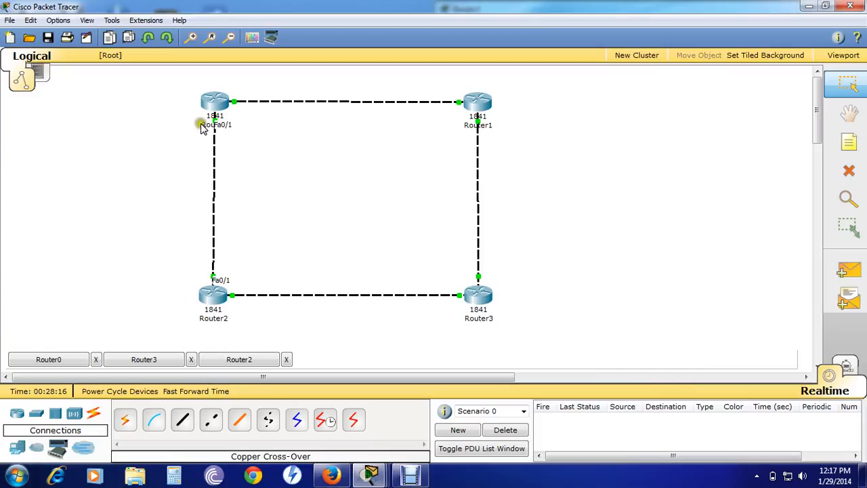
{"action": "left_click", "coordinate": [221, 125]}
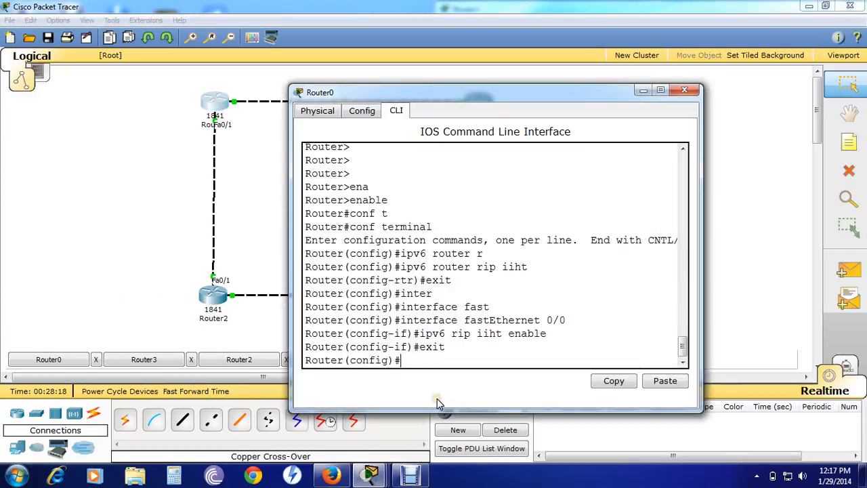
{"action": "type", "text": "ip"}
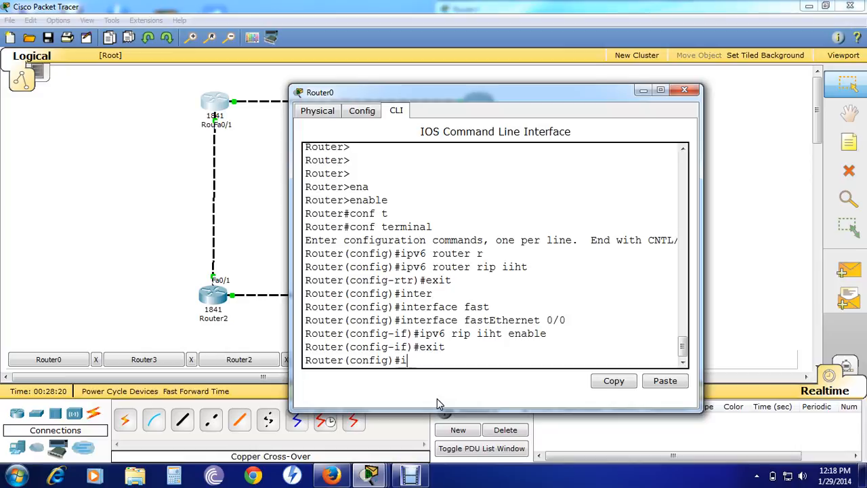
{"action": "key", "text": "BackSpace"}
{"action": "key", "text": "BackSpace"}
{"action": "type", "text": "exit"}
{"action": "key", "text": "Up"}
{"action": "key", "text": "Up"}
{"action": "key", "text": "Up"}
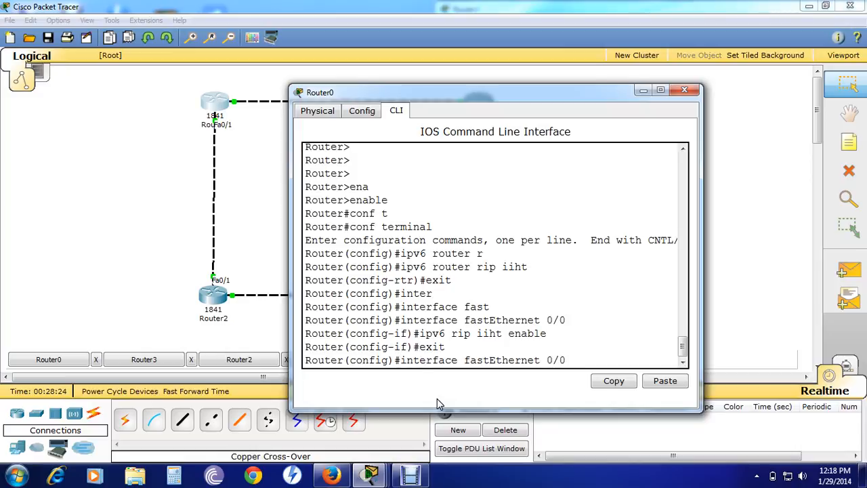
{"action": "key", "text": "Down"}
{"action": "key", "text": "Down"}
{"action": "key", "text": "Down"}
{"action": "key", "text": "Up"}
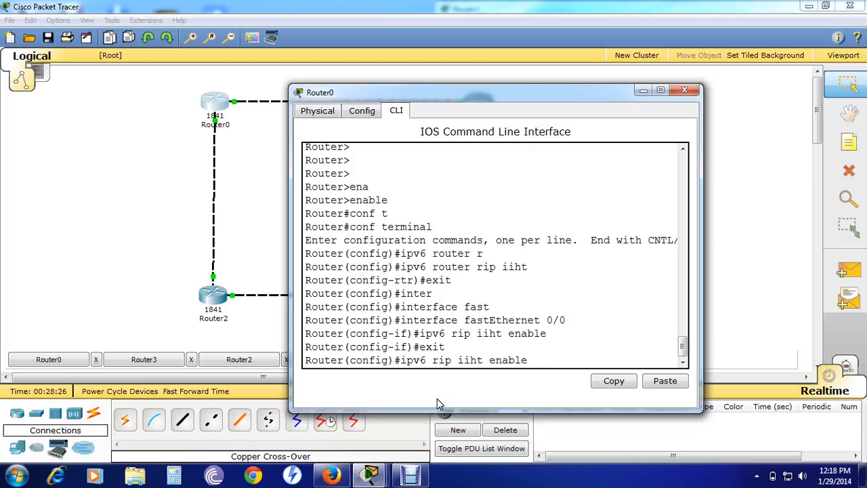
{"action": "key", "text": "Down"}
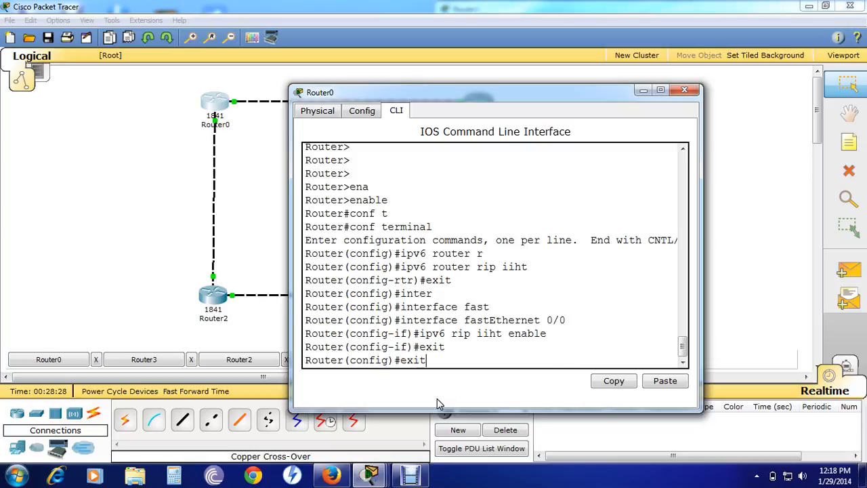
Recall and run ipv6 router rip iiht again on Router0, and exit to global configuration.
{"action": "key", "text": "Up"}
{"action": "key", "text": "Up"}
{"action": "key", "text": "Up"}
{"action": "key", "text": "Up"}
{"action": "key", "text": "Up"}
{"action": "key", "text": "Up"}
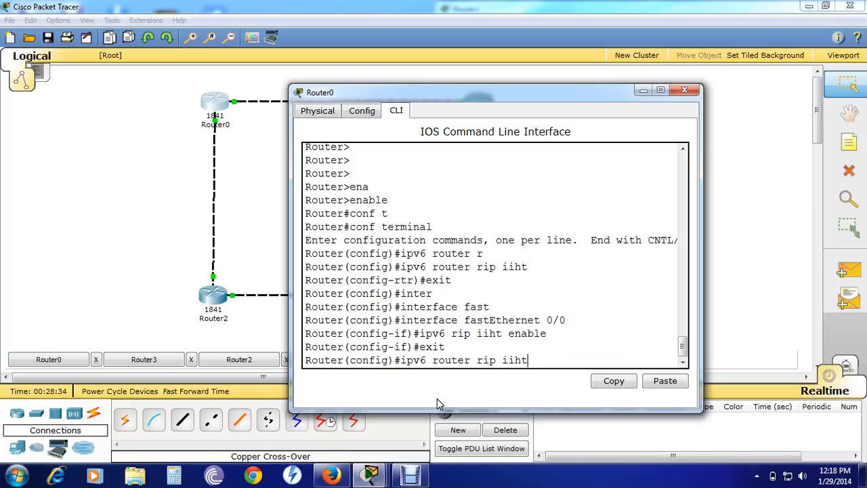
{"action": "key", "text": "Return"}
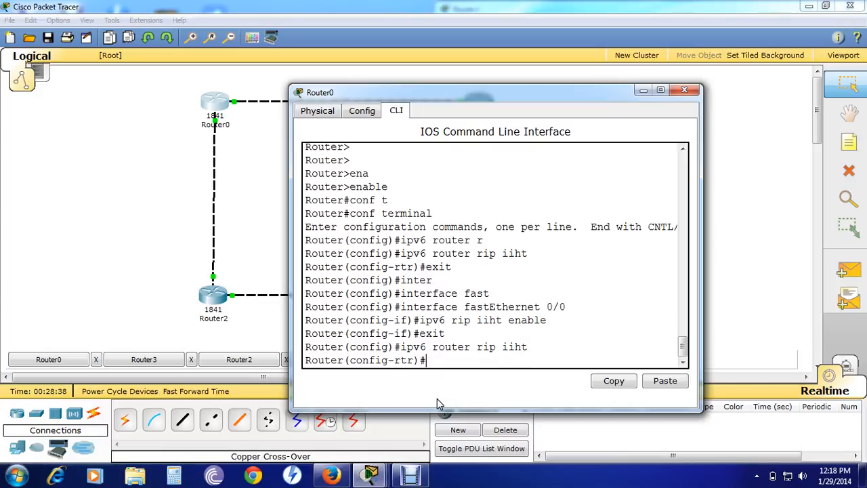
{"action": "type", "text": "exit"}
{"action": "key", "text": "Return"}
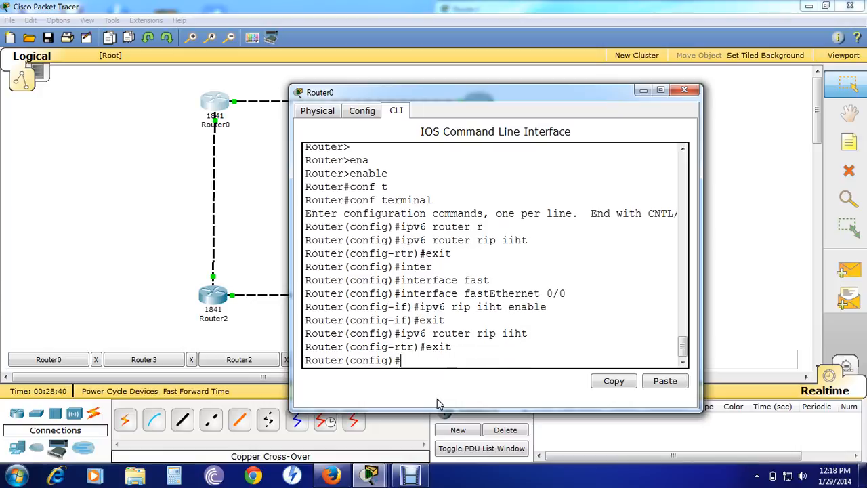
{"action": "key", "text": "Up"}
{"action": "key", "text": "Up"}
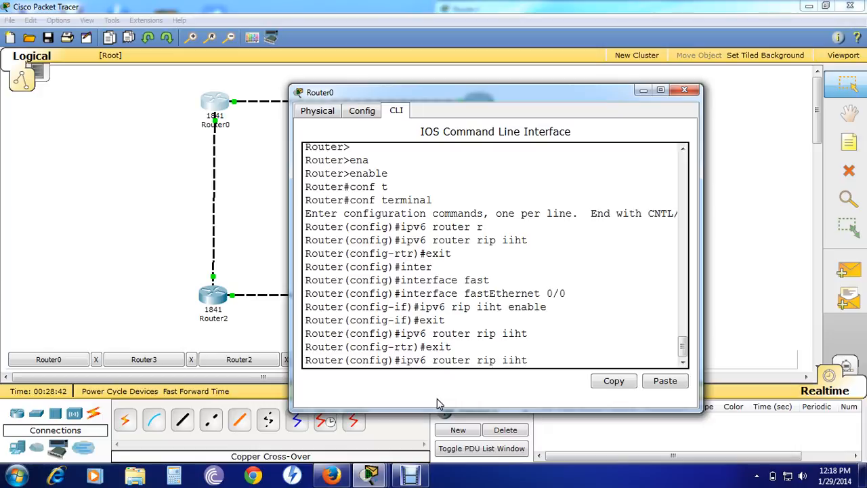
{"action": "key", "text": "BackSpace"}
{"action": "key", "text": "BackSpace"}
{"action": "key", "text": "BackSpace"}
{"action": "key", "text": "BackSpace"}
{"action": "key", "text": "BackSpace"}
{"action": "key", "text": "BackSpace"}
{"action": "key", "text": "BackSpace"}
{"action": "key", "text": "BackSpace"}
{"action": "key", "text": "BackSpace"}
{"action": "key", "text": "BackSpace"}
{"action": "key", "text": "BackSpace"}
{"action": "key", "text": "BackSpace"}
{"action": "key", "text": "BackSpace"}
{"action": "key", "text": "BackSpace"}
{"action": "key", "text": "BackSpace"}
{"action": "key", "text": "BackSpace"}
{"action": "key", "text": "BackSpace"}
{"action": "key", "text": "BackSpace"}
{"action": "key", "text": "BackSpace"}
{"action": "key", "text": "BackSpace"}
Enter interface configuration for fastEthernet 0/1 on Router0.
{"action": "type", "text": "in"}
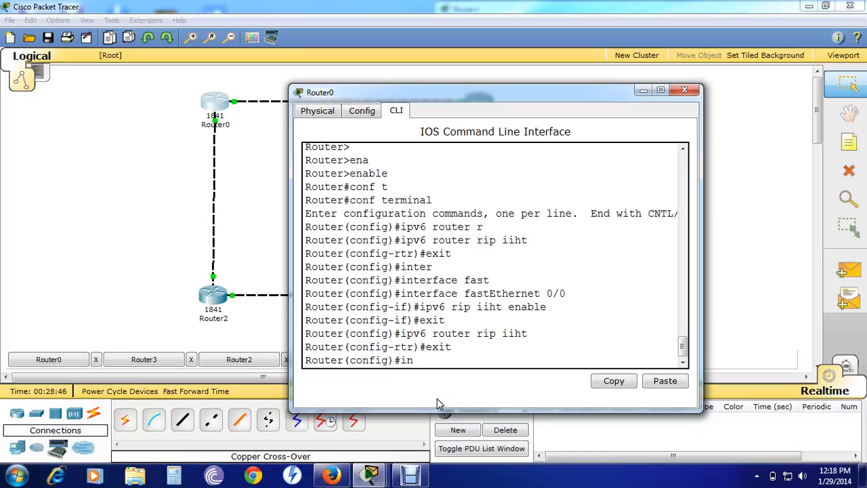
{"action": "type", "text": "ter"}
{"action": "key", "text": "Tab"}
{"action": "type", "text": "fa"}
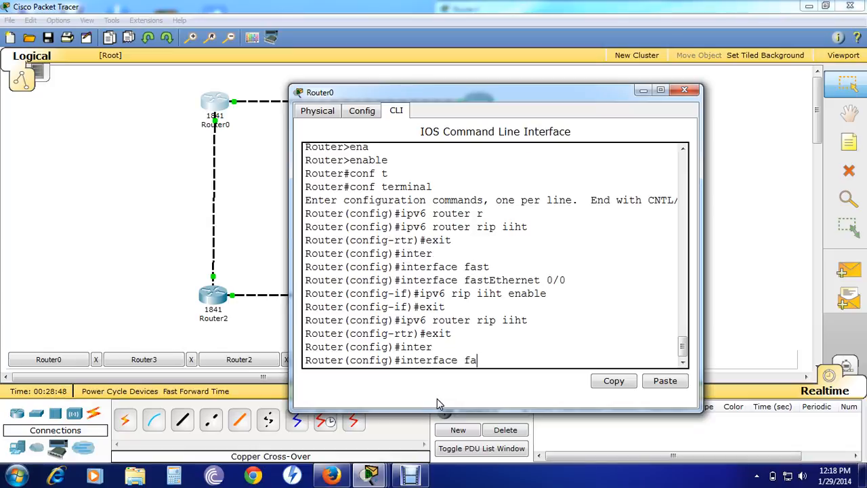
{"action": "type", "text": "sr"}
{"action": "key", "text": "BackSpace"}
{"action": "key", "text": "Tab"}
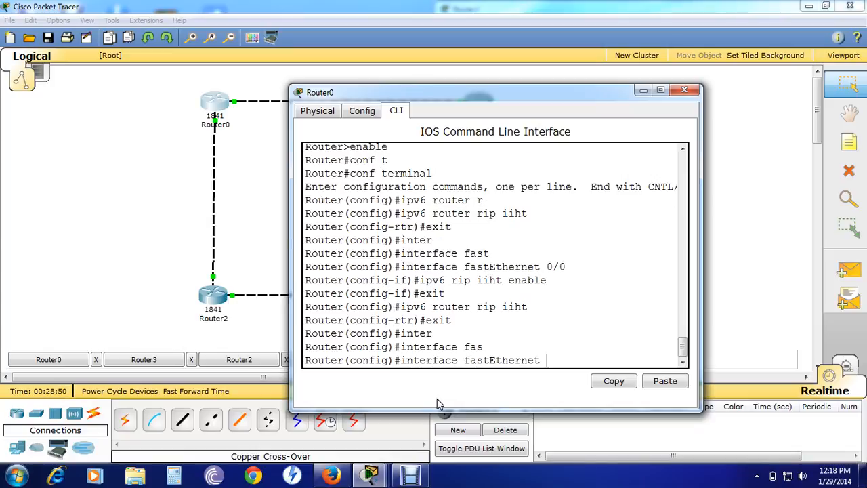
{"action": "type", "text": "0/1"}
{"action": "key", "text": "Return"}
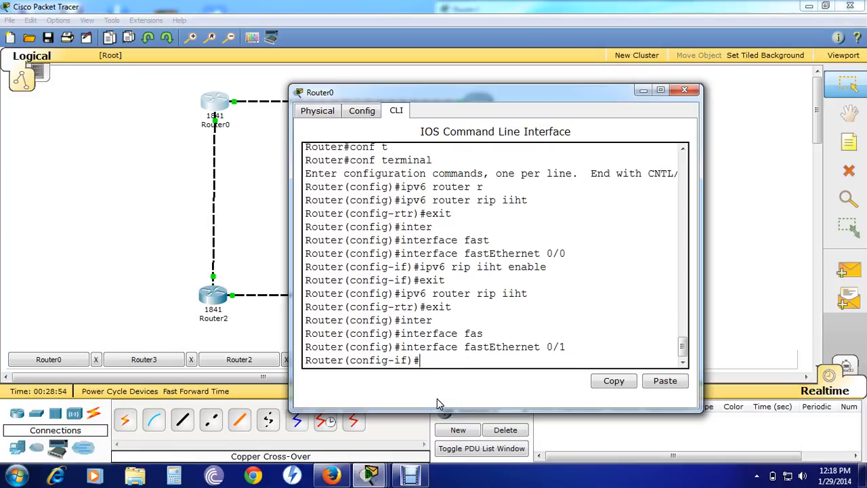
Recall and run ipv6 rip iiht enable on Router0's fastEthernet 0/1 interface.
{"action": "key", "text": "Up"}
{"action": "key", "text": "Up"}
{"action": "key", "text": "Up"}
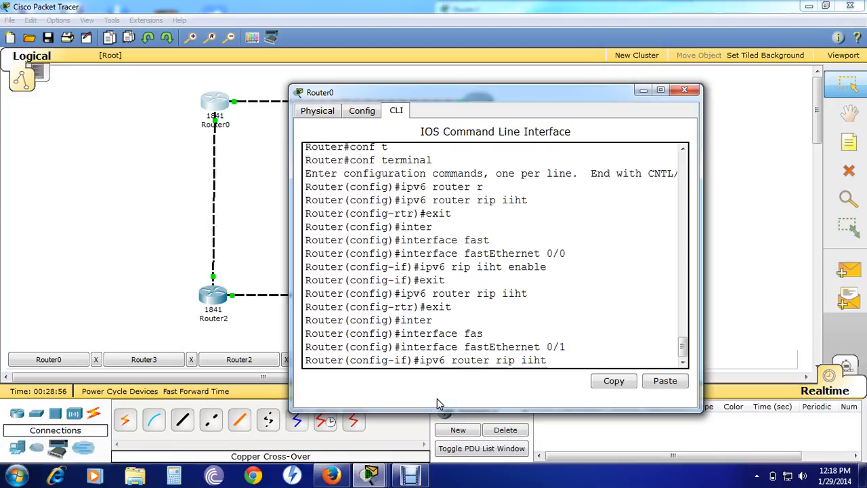
{"action": "key", "text": "Up"}
{"action": "key", "text": "Up"}
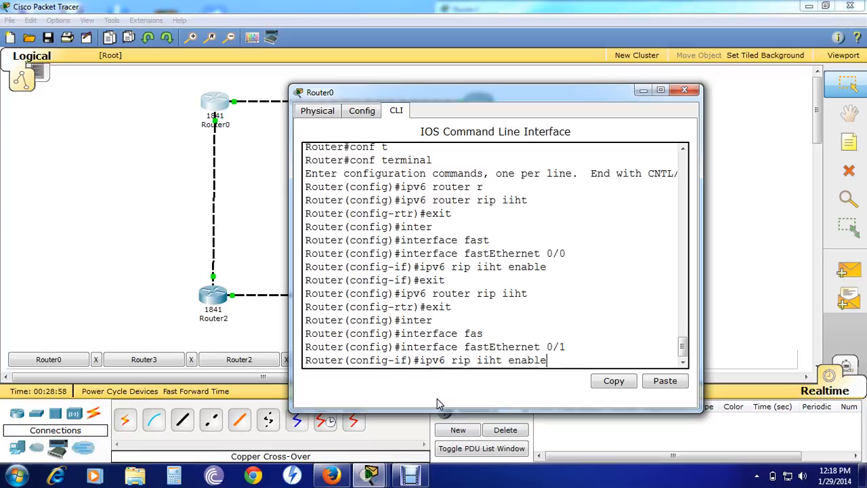
{"action": "key", "text": "Up"}
{"action": "key", "text": "Down"}
{"action": "key", "text": "Left"}
{"action": "key", "text": "Left"}
{"action": "key", "text": "Return"}
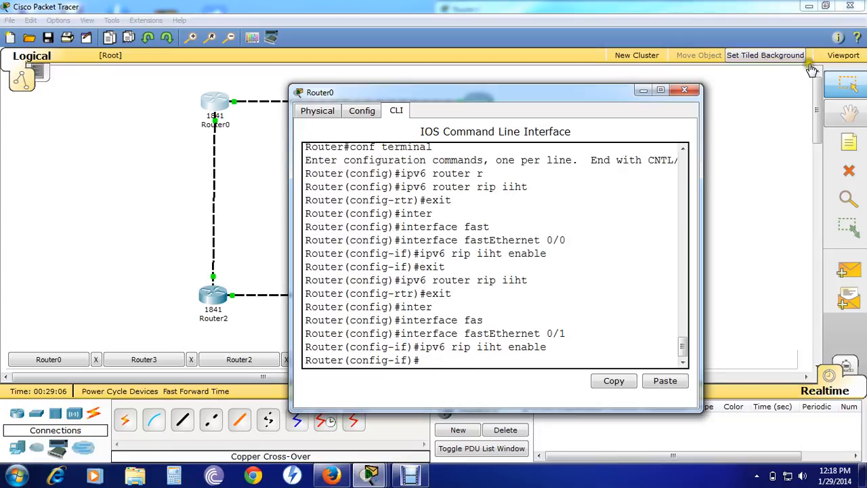
Check the port labels on Router1's links in the topology, and open Router1's command line at its user prompt.
{"action": "left_click", "coordinate": [684, 89]}
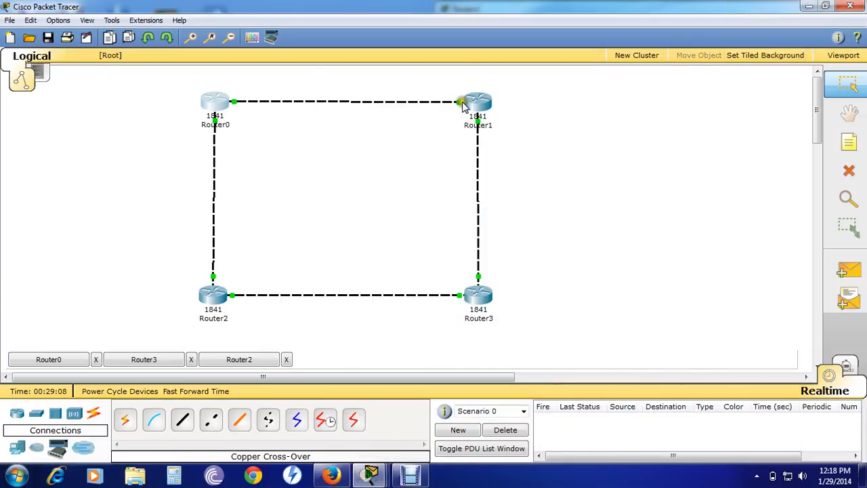
{"action": "mouse_move", "coordinate": [459, 107]}
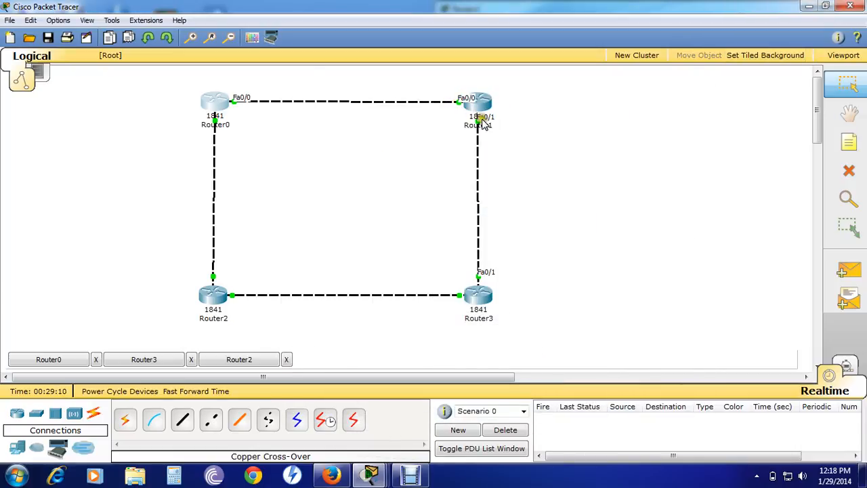
{"action": "left_click", "coordinate": [487, 103]}
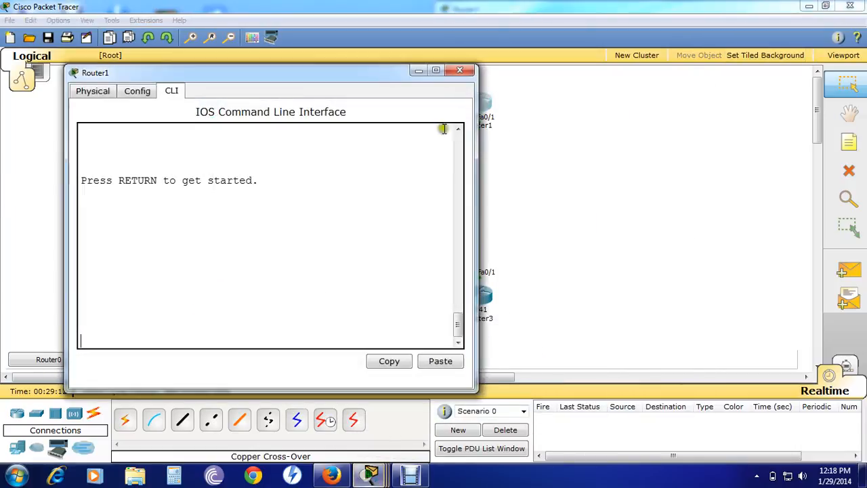
{"action": "left_click", "coordinate": [267, 238]}
{"action": "key", "text": "Return"}
{"action": "key", "text": "Return"}
{"action": "key", "text": "Return"}
{"action": "key", "text": "Return"}
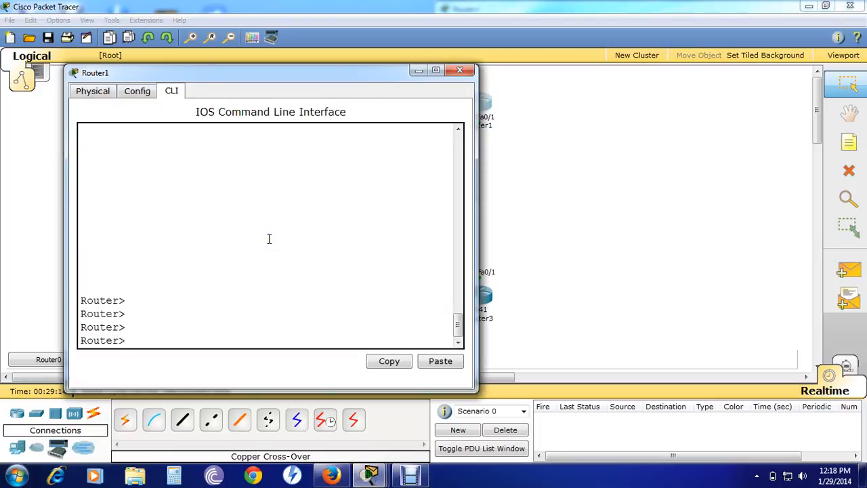
Enter privileged mode with enable on Router1, and enter global configuration with conf terminal.
{"action": "type", "text": "en"}
{"action": "key", "text": "BackSpace"}
{"action": "key", "text": "Tab"}
{"action": "type", "text": "n"}
{"action": "key", "text": "Tab"}
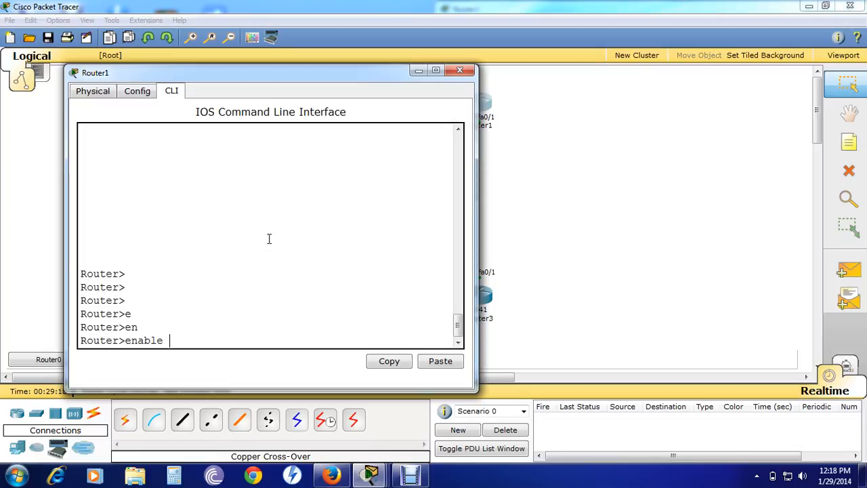
{"action": "key", "text": "Return"}
{"action": "type", "text": "conf t"}
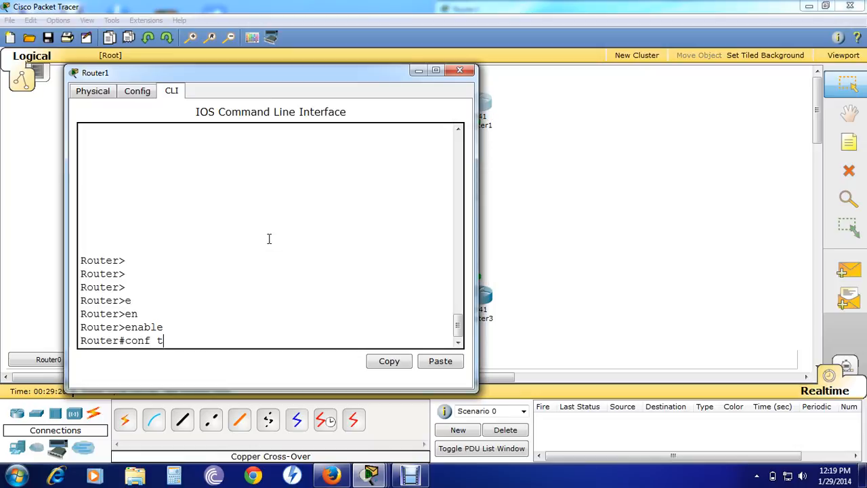
{"action": "key", "text": "Tab"}
{"action": "key", "text": "Return"}
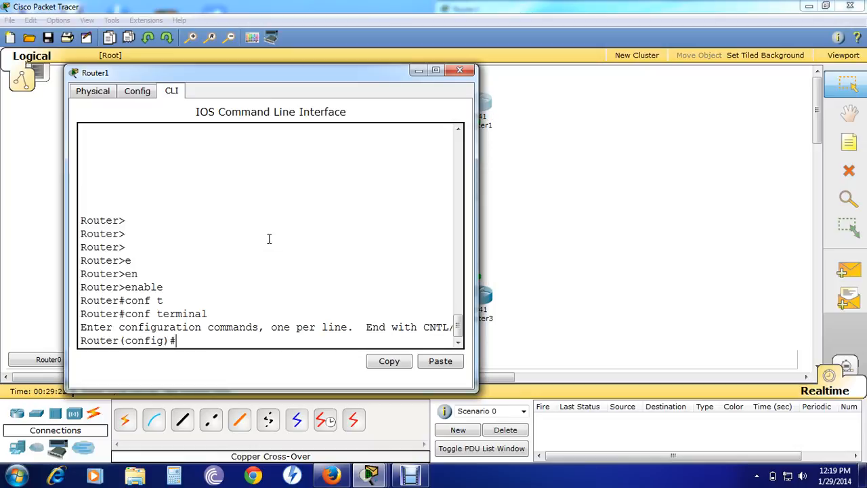
Start the RIP process on Router1 with ipv6 router rip iiht, and exit to global configuration.
{"action": "type", "text": "ipv6 outer"}
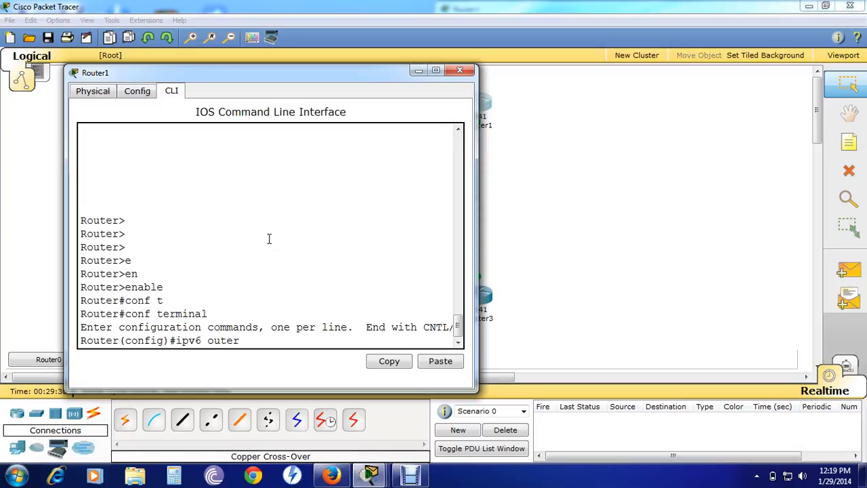
{"action": "key", "text": "BackSpace"}
{"action": "key", "text": "BackSpace"}
{"action": "key", "text": "BackSpace"}
{"action": "key", "text": "BackSpace"}
{"action": "key", "text": "BackSpace"}
{"action": "type", "text": "router"}
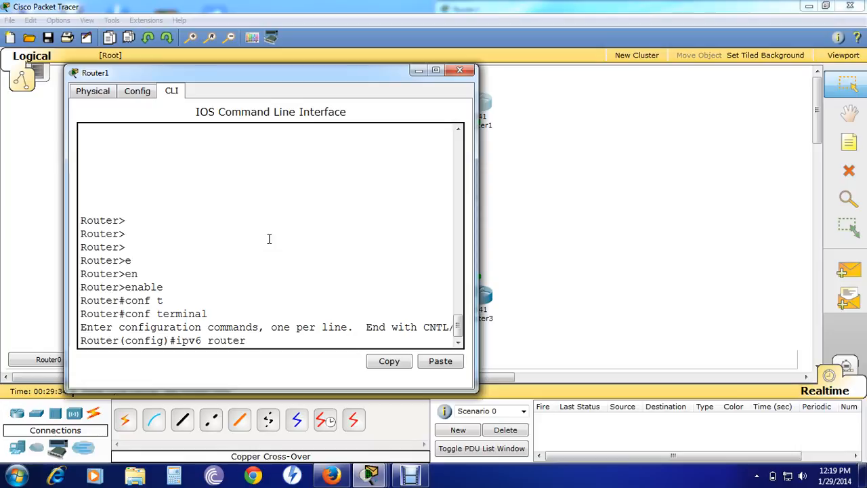
{"action": "type", "text": " rip iiht"}
{"action": "key", "text": "Return"}
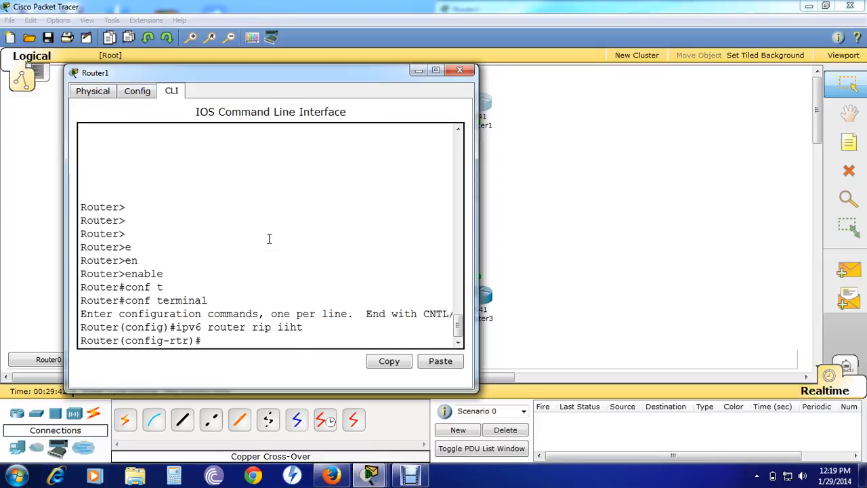
{"action": "type", "text": "exit"}
{"action": "key", "text": "Return"}
Enter interface configuration for fastEthernet 0/0 on Router1.
{"action": "type", "text": "inter"}
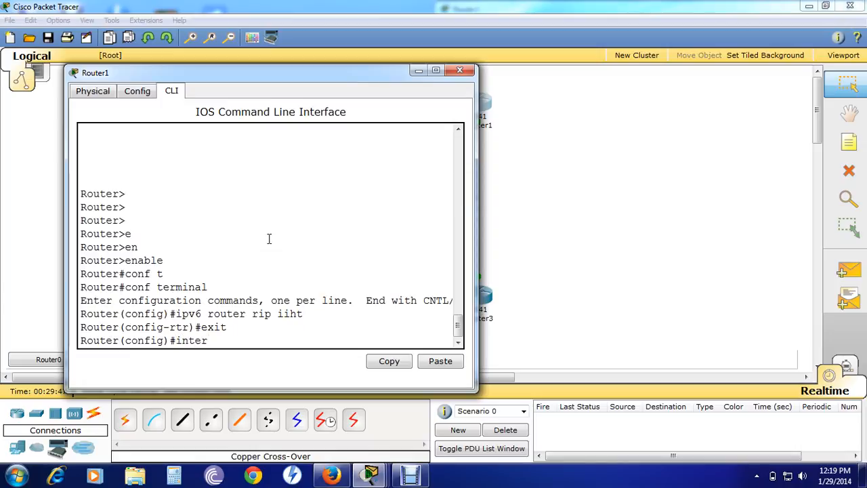
{"action": "key", "text": "Caps_Lock"}
{"action": "key", "text": "Tab"}
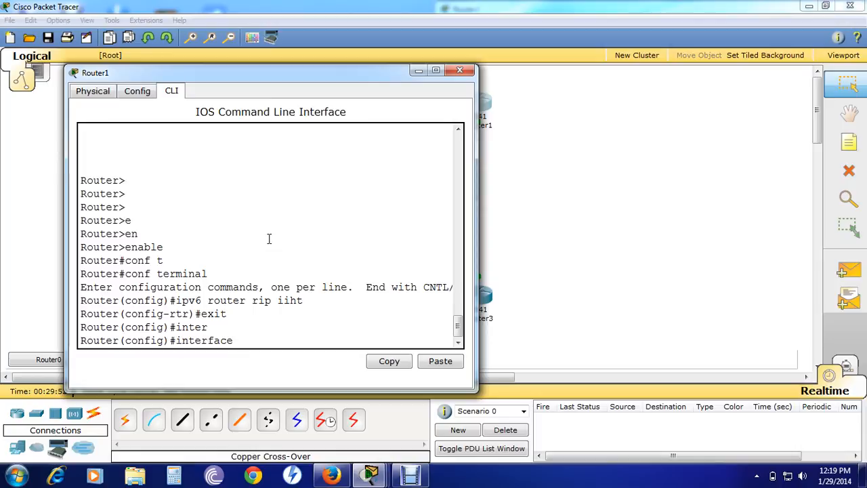
{"action": "type", "text": "FA"}
{"action": "key", "text": "BackSpace"}
{"action": "key", "text": "BackSpace"}
{"action": "key", "text": "Caps_Lock"}
{"action": "type", "text": "fas"}
{"action": "key", "text": "Tab"}
{"action": "type", "text": "0/0"}
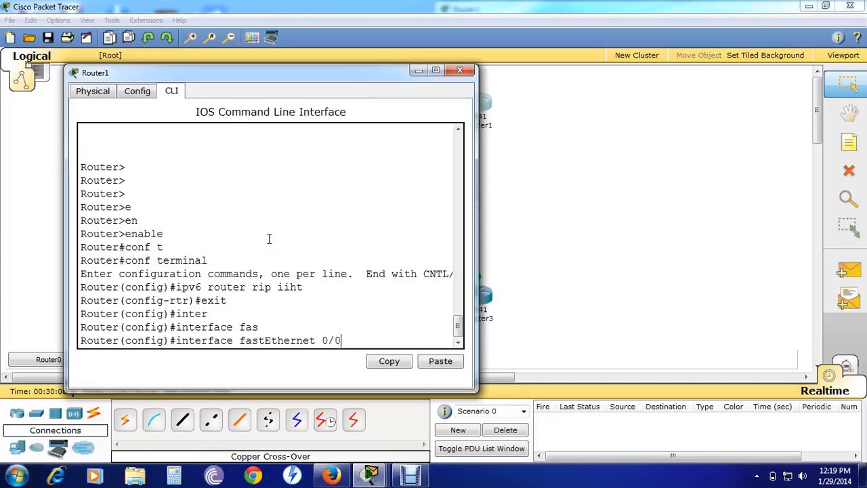
{"action": "key", "text": "Return"}
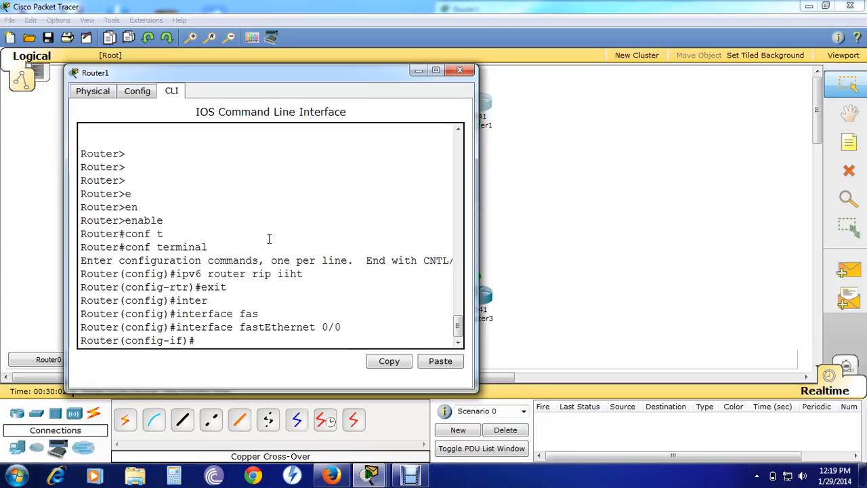
Enable RIP on Router1's fastEthernet 0/0 with ipv6 rip iiht enable, and exit to global configuration.
{"action": "type", "text": "ipv6 rip iiht en"}
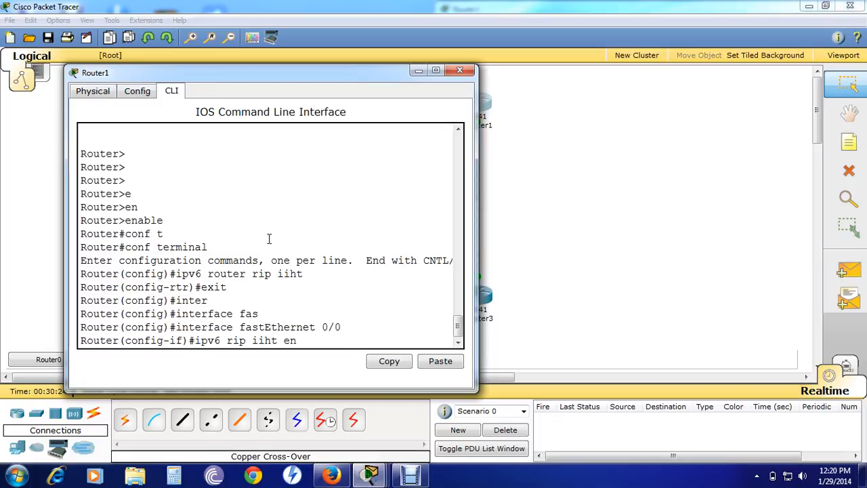
{"action": "key", "text": "Tab"}
{"action": "key", "text": "Return"}
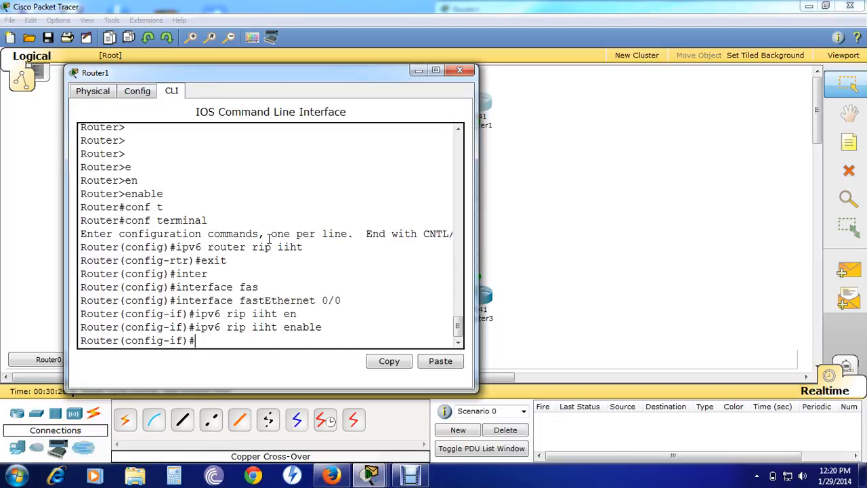
{"action": "type", "text": "exit"}
{"action": "key", "text": "Return"}
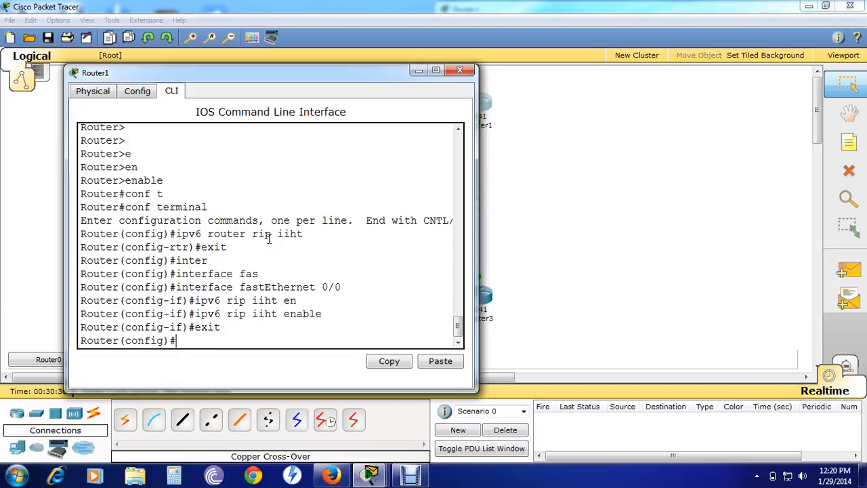
Run ipv6 router rip iiht again on Router1, and exit to global configuration.
{"action": "type", "text": "ipv6 rou"}
{"action": "key", "text": "Tab"}
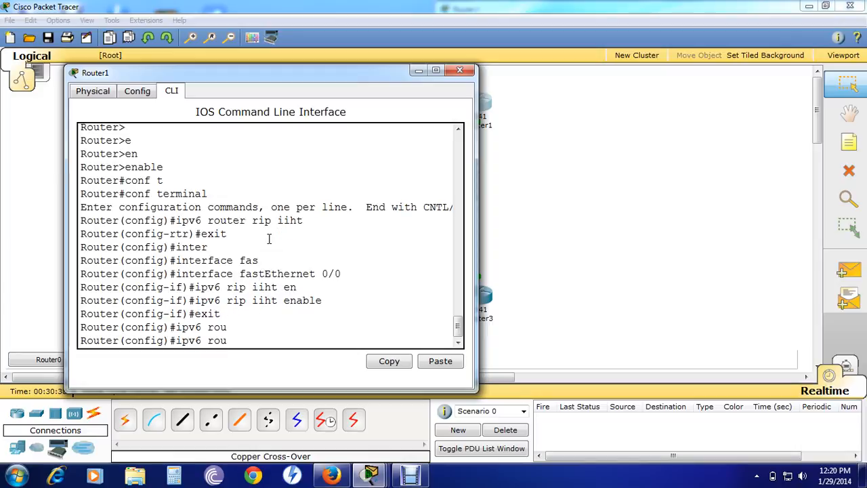
{"action": "type", "text": "t"}
{"action": "key", "text": "Tab"}
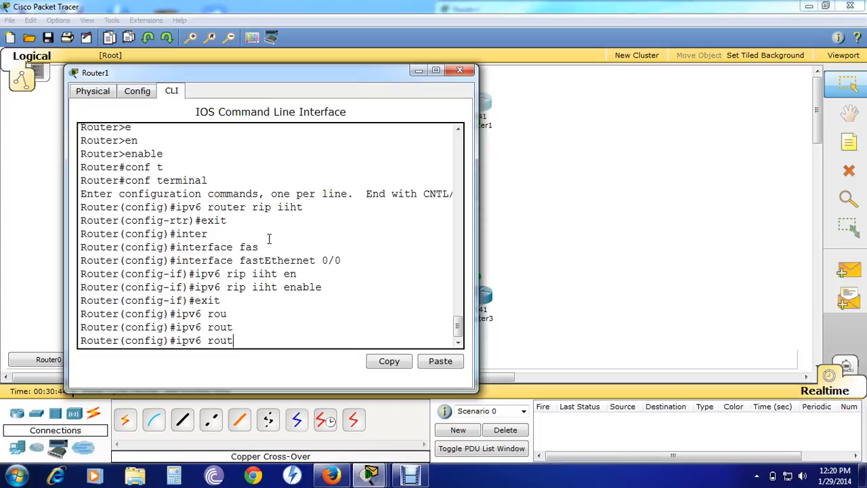
{"action": "type", "text": "er rip iiht"}
{"action": "key", "text": "Return"}
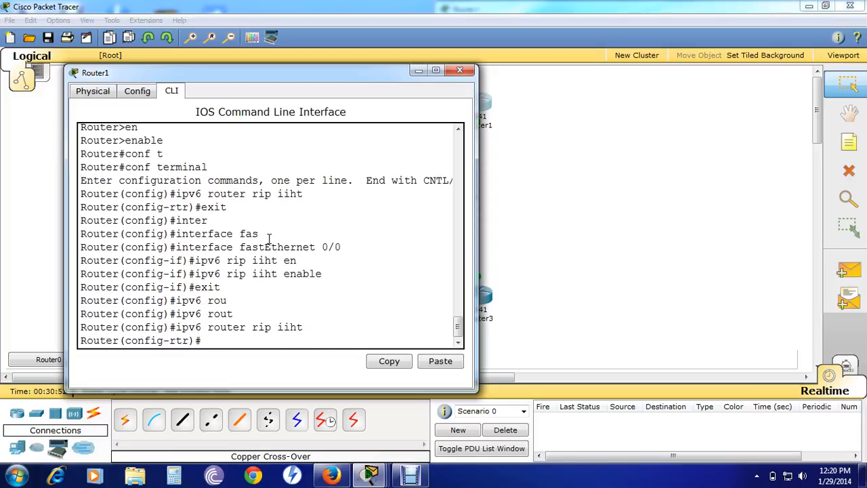
{"action": "type", "text": "exit"}
{"action": "key", "text": "Return"}
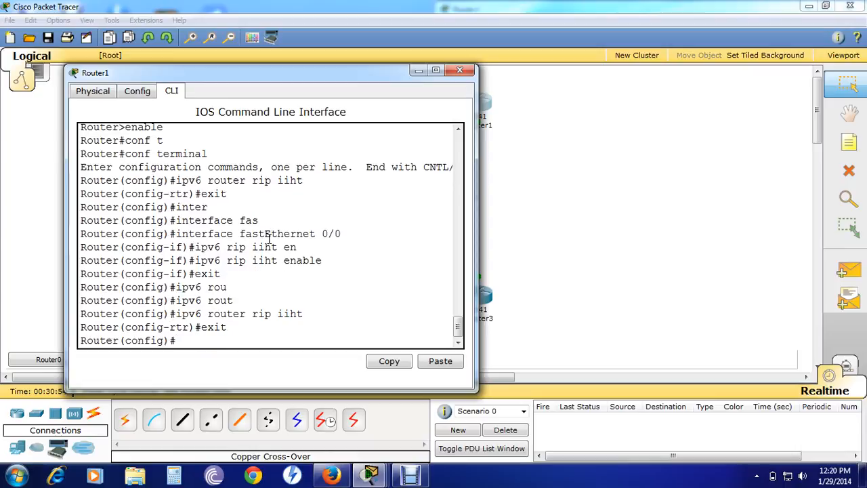
Enter interface configuration for fastEthernet 0/1 on Router1.
{"action": "type", "text": "inter"}
{"action": "key", "text": "Tab"}
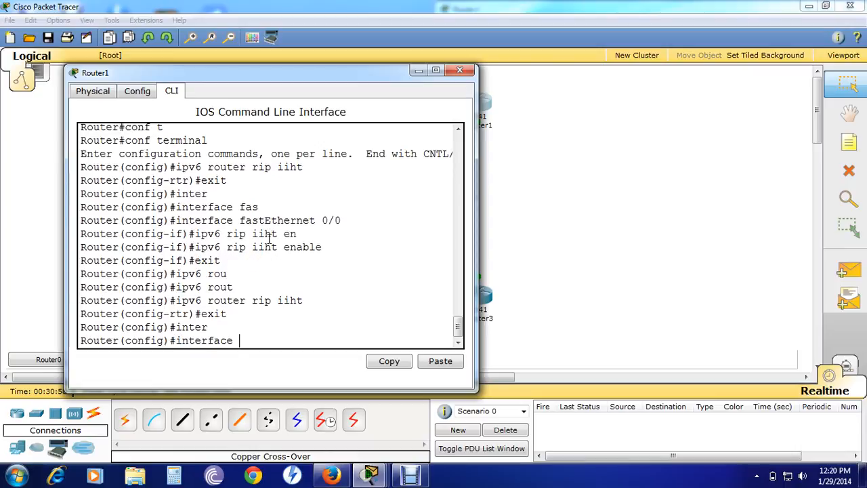
{"action": "type", "text": "fast"}
{"action": "key", "text": "Tab"}
{"action": "type", "text": "0/2"}
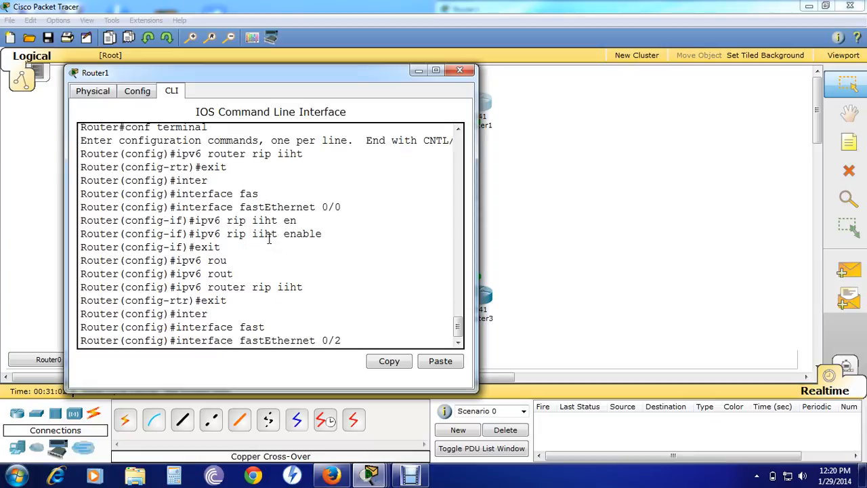
{"action": "key", "text": "BackSpace"}
{"action": "type", "text": "1"}
{"action": "key", "text": "Return"}
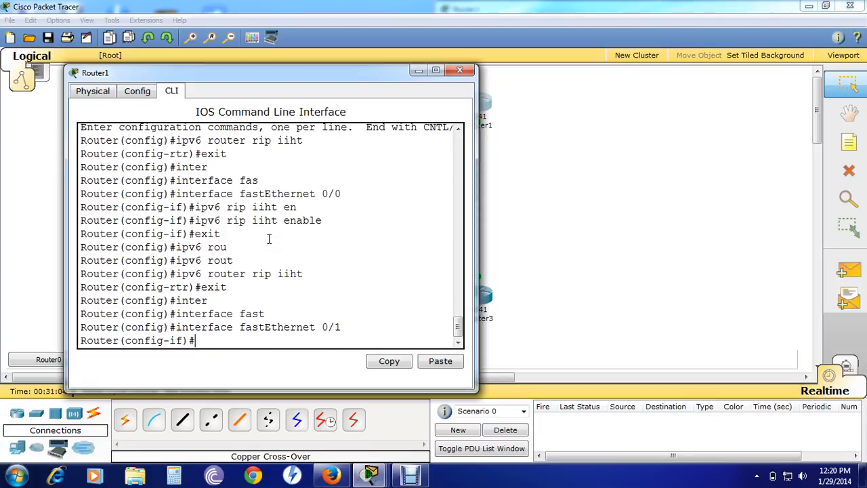
Enable RIP on Router1's fastEthernet 0/1 interface with ipv6 rip iiht enable.
{"action": "type", "text": "ipv6 rip"}
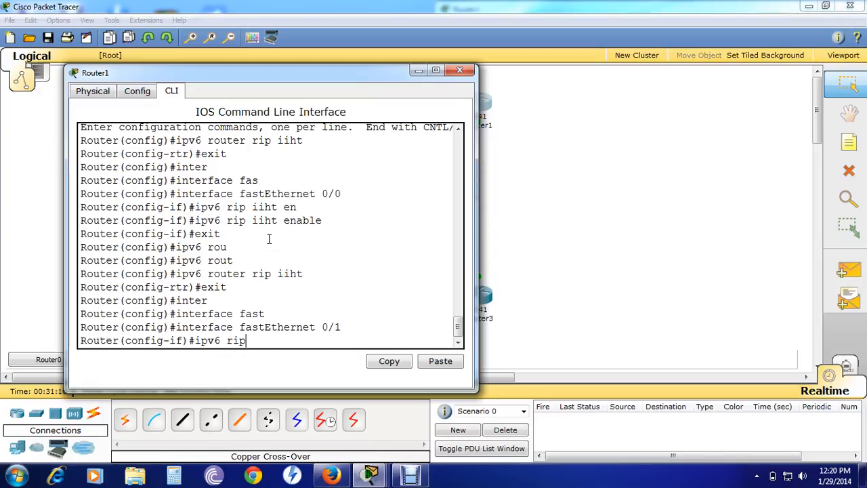
{"action": "type", "text": " iiht en"}
{"action": "key", "text": "Tab"}
{"action": "key", "text": "Return"}
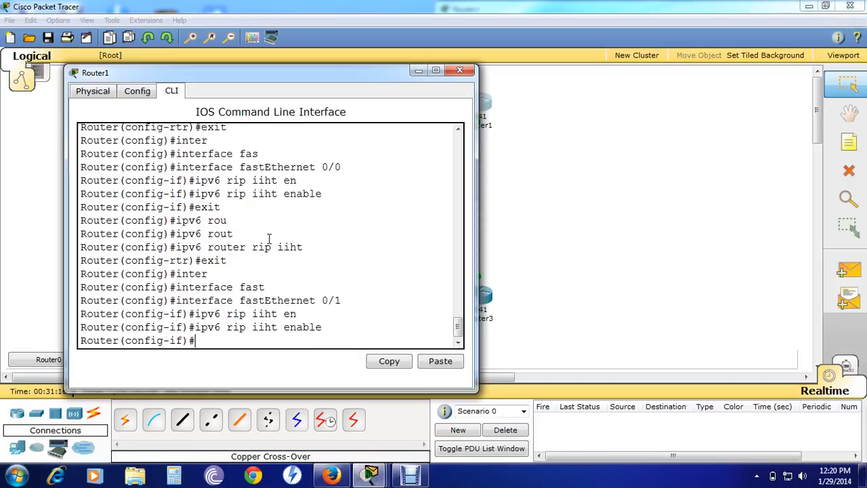
Put Router1's window away, bring back the topology, and open Router3's CLI at its user prompt.
{"action": "left_click", "coordinate": [809, 6]}
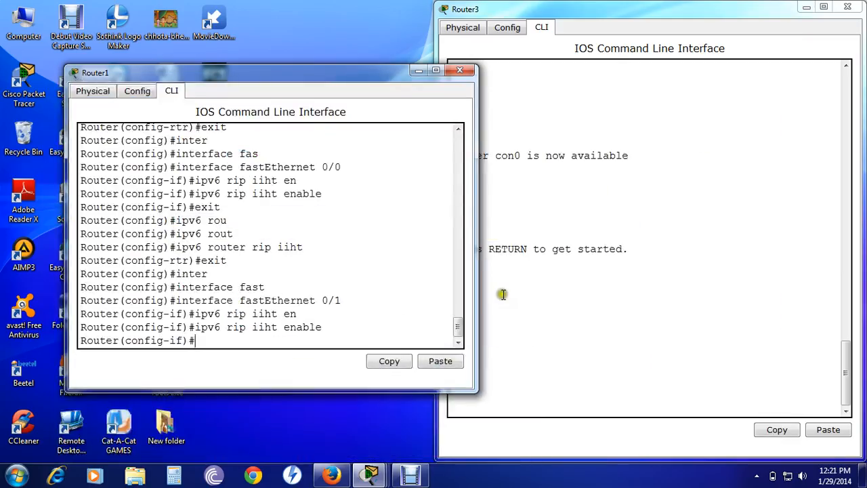
{"action": "left_click", "coordinate": [418, 71]}
{"action": "left_click", "coordinate": [370, 476]}
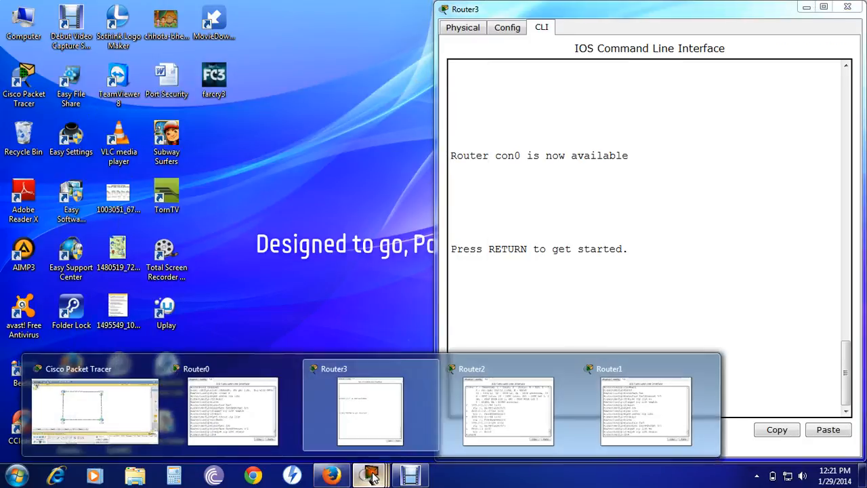
{"action": "left_click", "coordinate": [92, 406]}
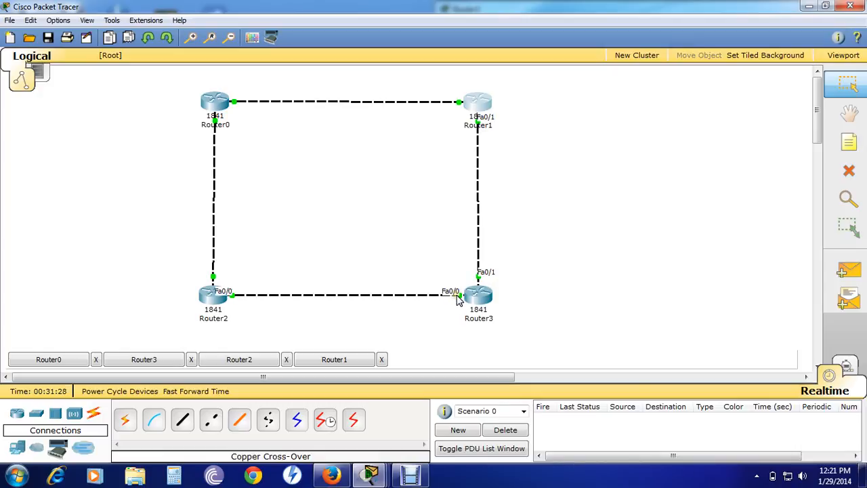
{"action": "left_click", "coordinate": [478, 294]}
{"action": "left_click", "coordinate": [523, 292]}
{"action": "key", "text": "Return"}
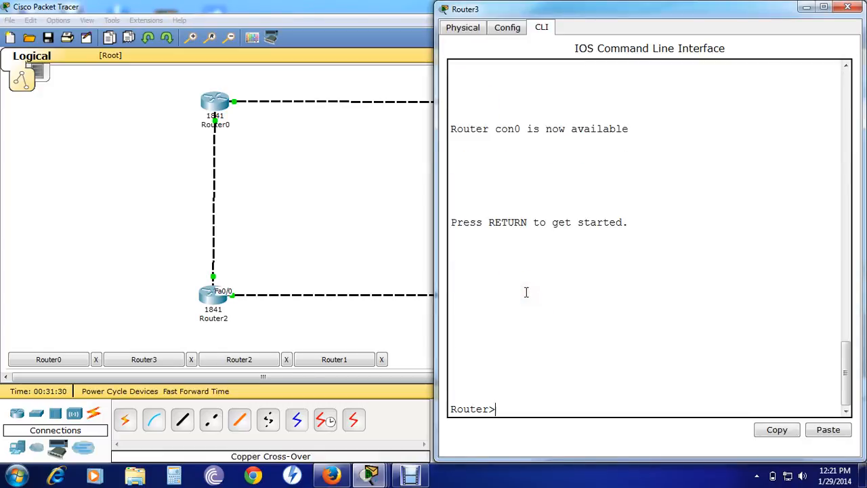
{"action": "key", "text": "Return"}
{"action": "key", "text": "Return"}
{"action": "key", "text": "Return"}
Enter privileged mode on Router3 with enable, and enter global configuration mode with conf terminal.
{"action": "type", "text": "en"}
{"action": "key", "text": "Tab"}
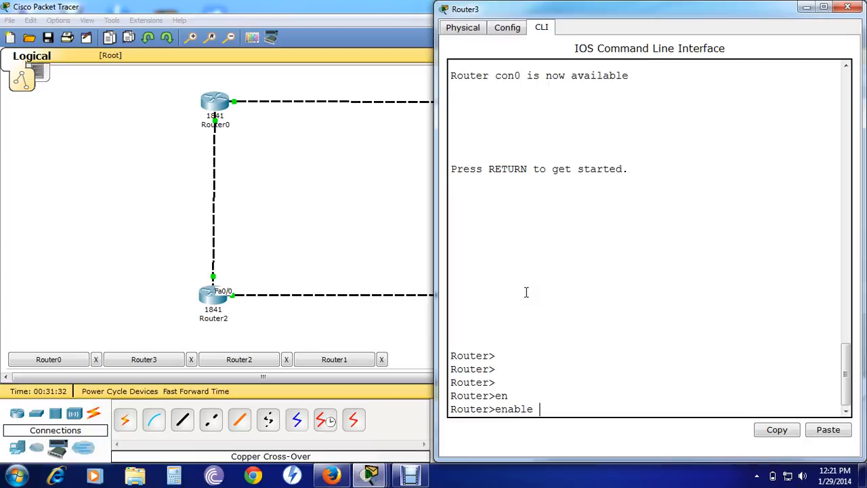
{"action": "key", "text": "Return"}
{"action": "key", "text": "Return"}
{"action": "key", "text": "Return"}
{"action": "key", "text": "Return"}
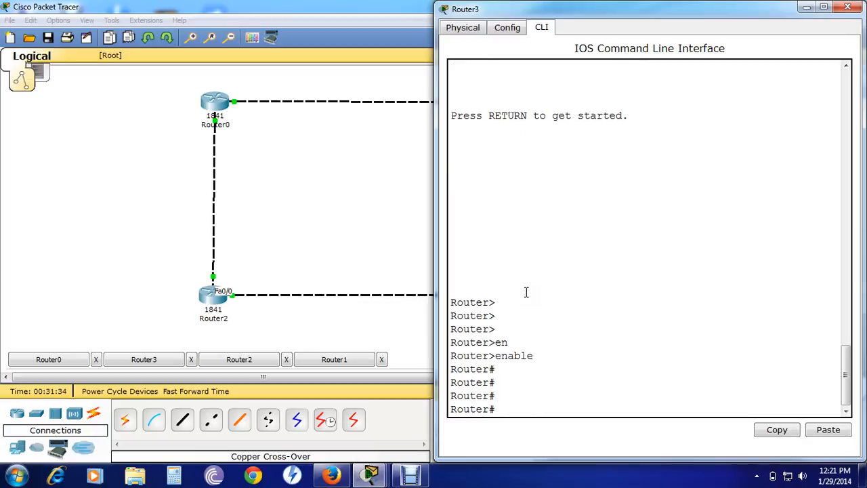
{"action": "type", "text": "conf t"}
{"action": "key", "text": "Tab"}
{"action": "key", "text": "Return"}
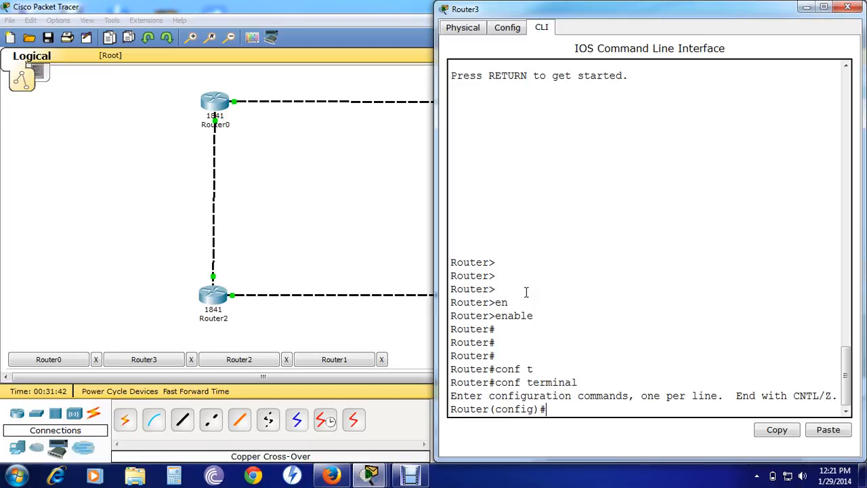
Create the IPv6 RIP process on Router3 with ipv6 router rip iiht, and exit to global configuration.
{"action": "type", "text": "ipv6 router "}
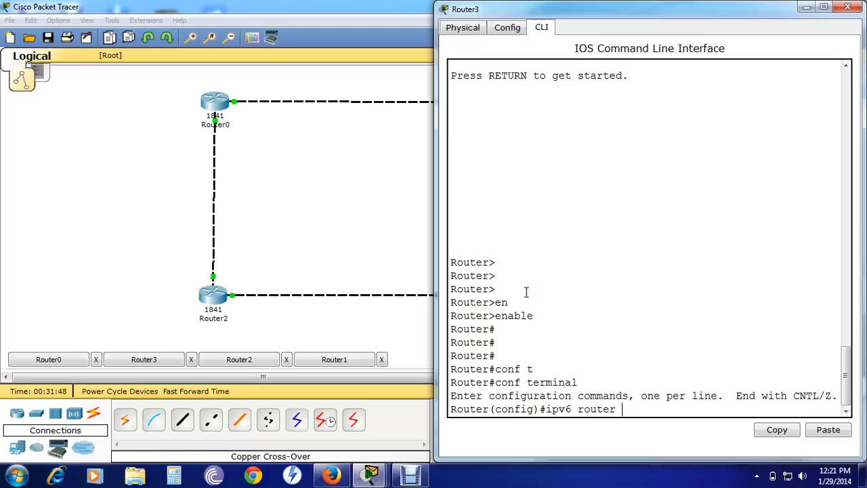
{"action": "type", "text": "rip iiht"}
{"action": "key", "text": "Return"}
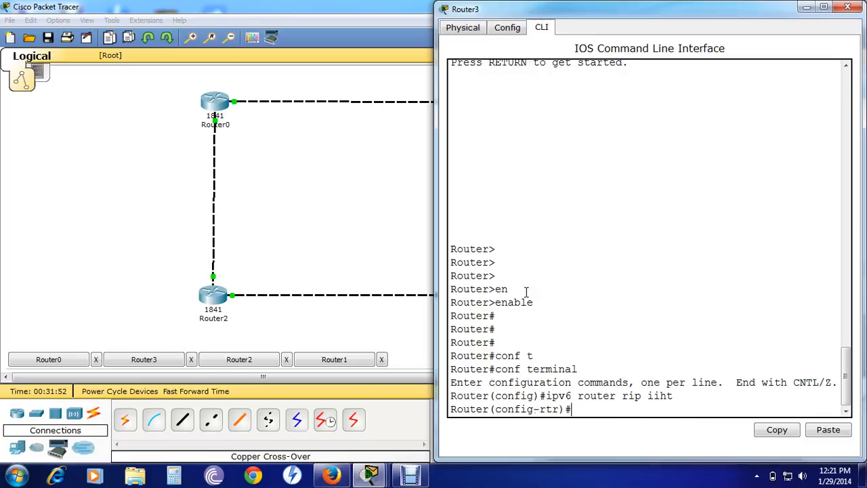
{"action": "type", "text": "exit"}
{"action": "key", "text": "Return"}
Enter interface configuration for fastEthernet 0/1 on Router3.
{"action": "type", "text": "inter"}
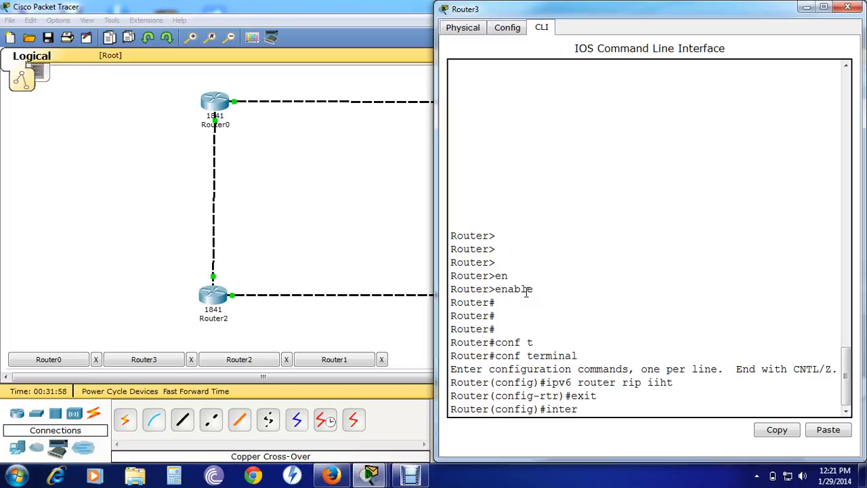
{"action": "type", "text": "fa"}
{"action": "key", "text": "Tab"}
{"action": "type", "text": "0/"}
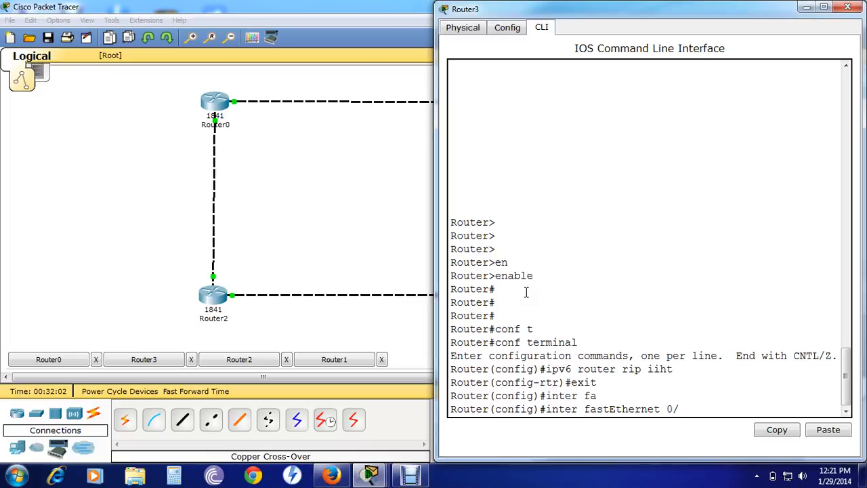
{"action": "type", "text": "1"}
{"action": "key", "text": "Return"}
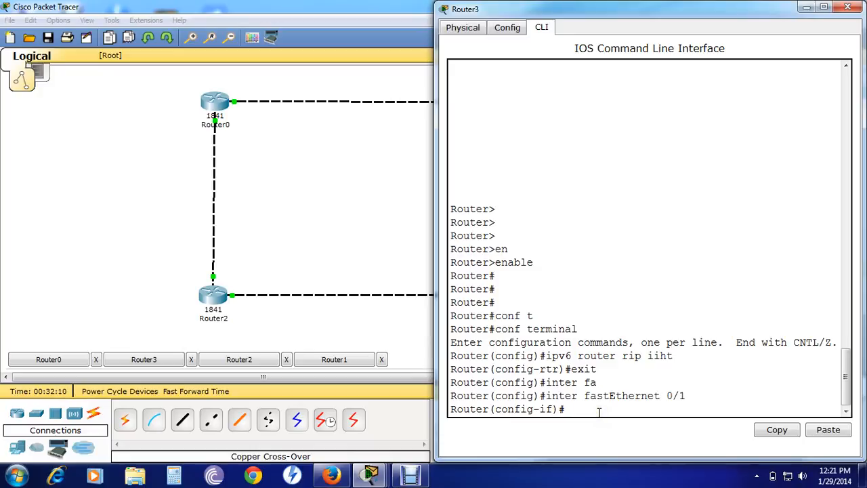
Enable RIP on Router3's fastEthernet 0/1 with ipv6 rip iiht enable, and exit to global configuration.
{"action": "type", "text": "ipv6 rip iiht en"}
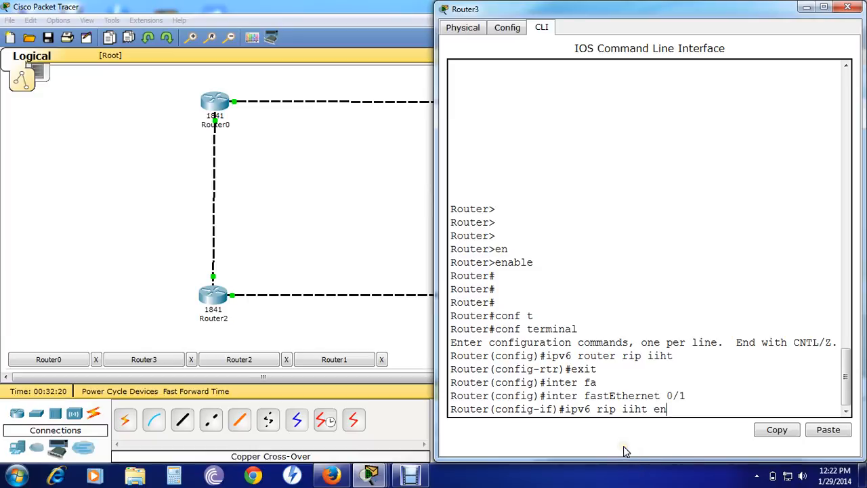
{"action": "key", "text": "Tab"}
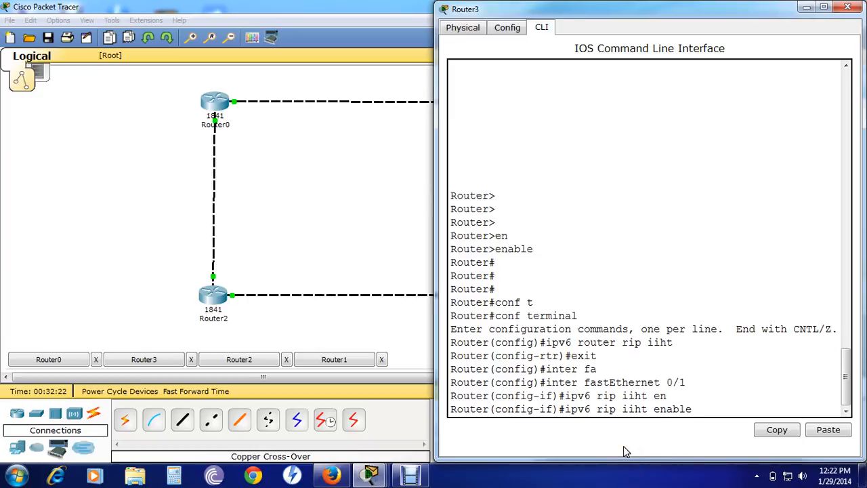
{"action": "key", "text": "Return"}
{"action": "type", "text": "exi"}
{"action": "type", "text": "t"}
{"action": "key", "text": "Return"}
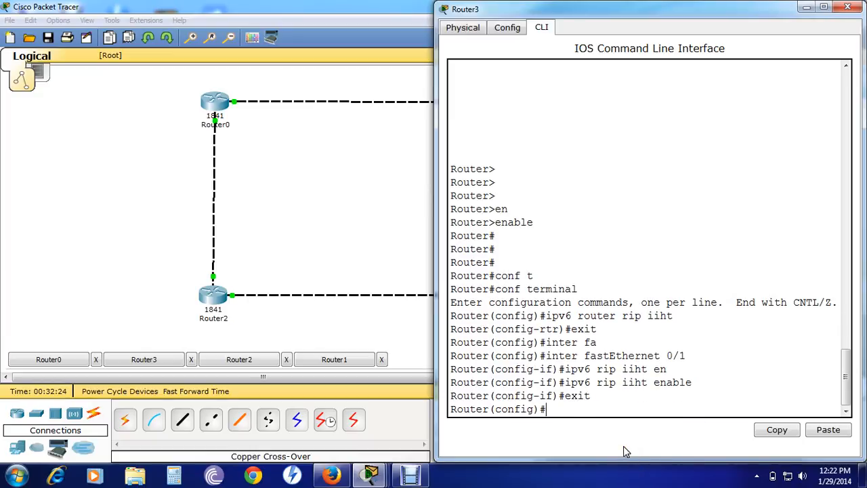
Run ipv6 router rip iiht again on Router3, and exit to global configuration.
{"action": "type", "text": "ipv6 router"}
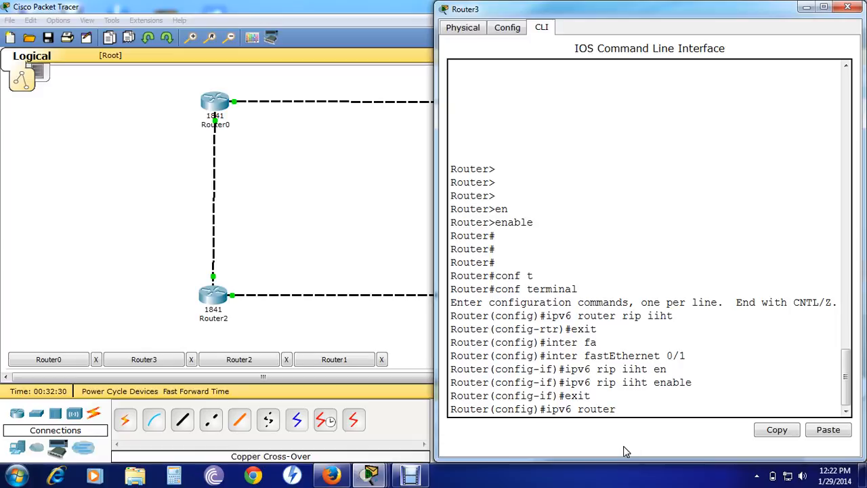
{"action": "type", "text": " rip iihr"}
{"action": "key", "text": "BackSpace"}
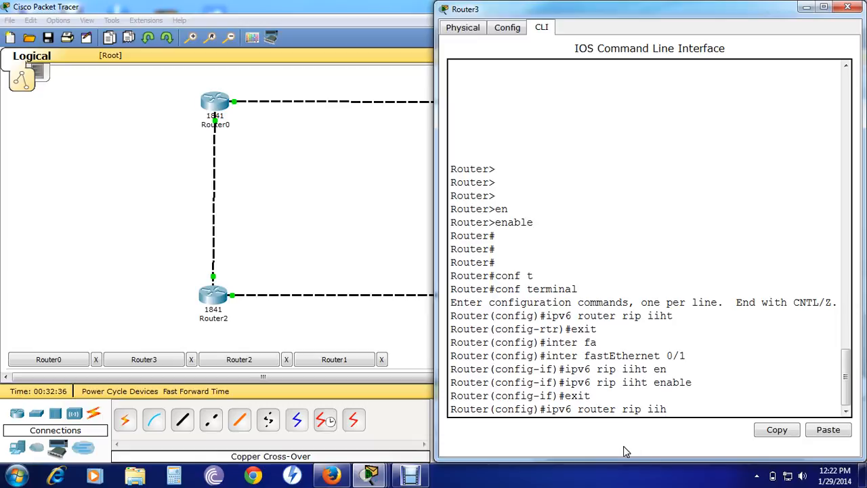
{"action": "type", "text": "t"}
{"action": "key", "text": "Return"}
{"action": "type", "text": "exit"}
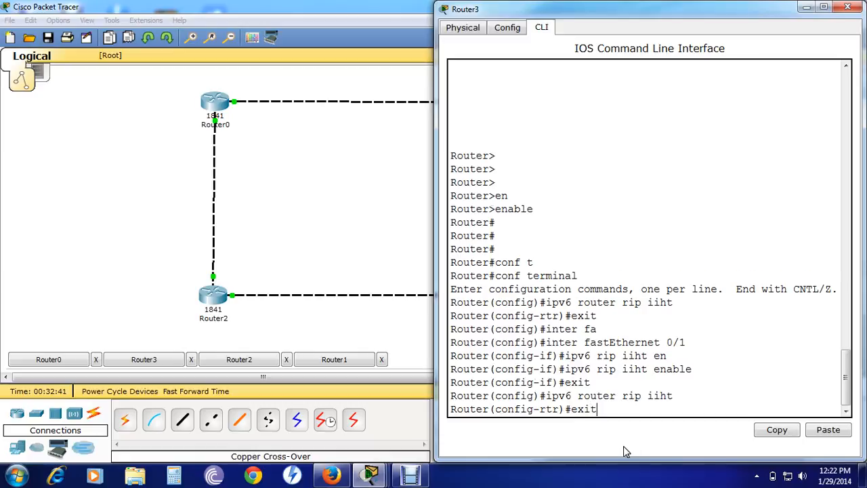
{"action": "key", "text": "Return"}
Enter interface configuration for fastEthernet 0/0 on Router3.
{"action": "type", "text": "ig)#i"}
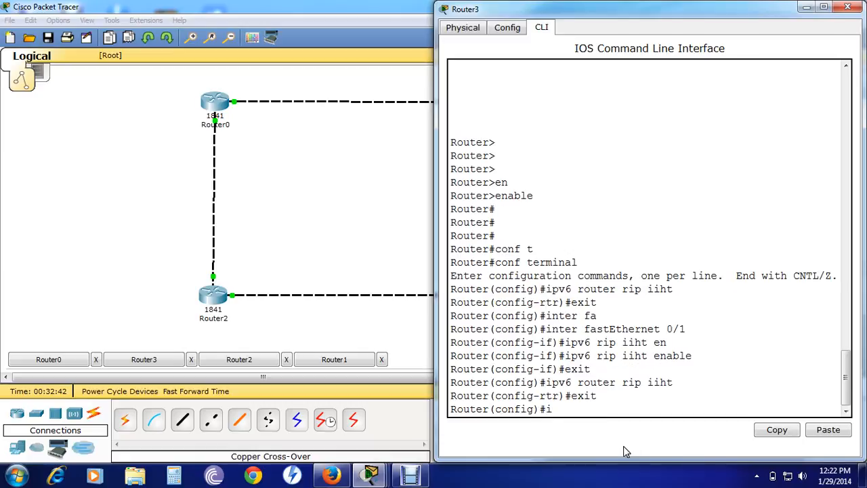
{"action": "type", "text": "nter"}
{"action": "key", "text": "Tab"}
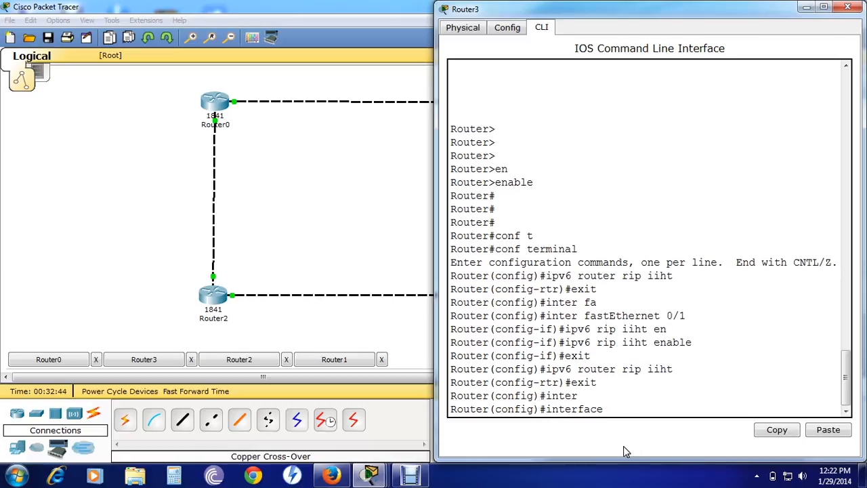
{"action": "type", "text": "fasr"}
{"action": "key", "text": "Tab"}
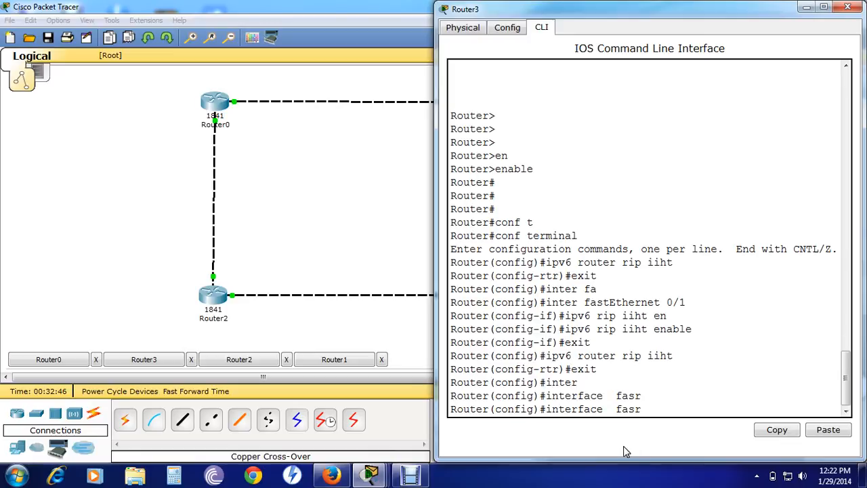
{"action": "key", "text": "BackSpace"}
{"action": "key", "text": "Tab"}
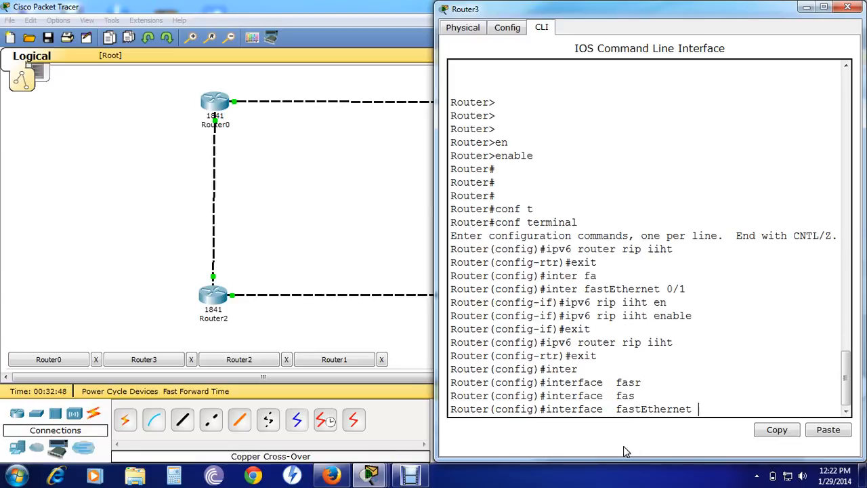
{"action": "type", "text": "0/0"}
{"action": "key", "text": "Return"}
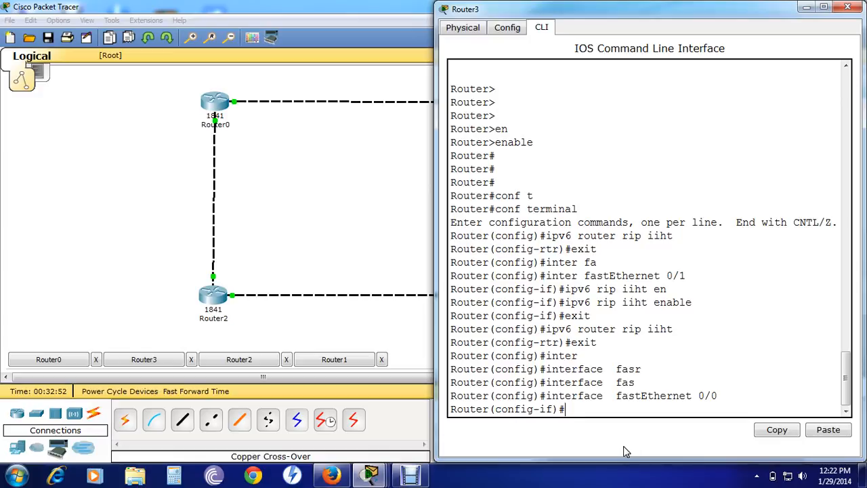
Enable RIP on Router3's fastEthernet 0/0 with ipv6 rip iiht enable, and exit to global configuration.
{"action": "type", "text": "ipv6 rip iih"}
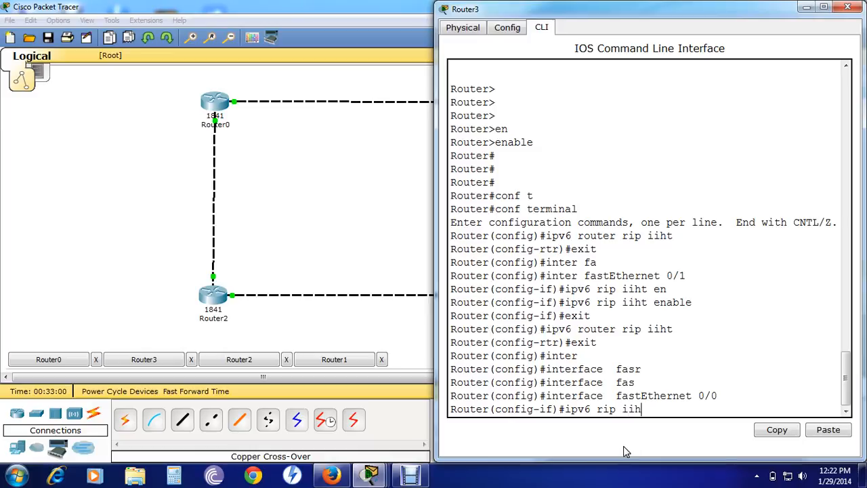
{"action": "type", "text": "t ena"}
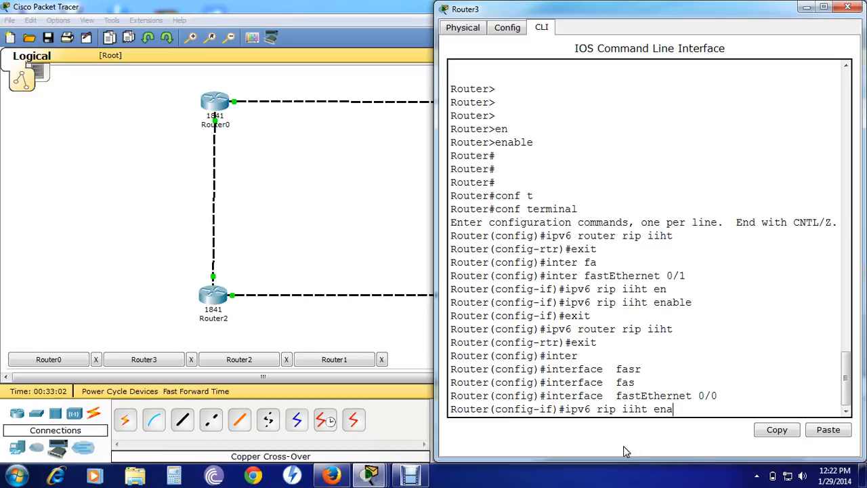
{"action": "key", "text": "Tab"}
{"action": "key", "text": "Return"}
{"action": "type", "text": "e"}
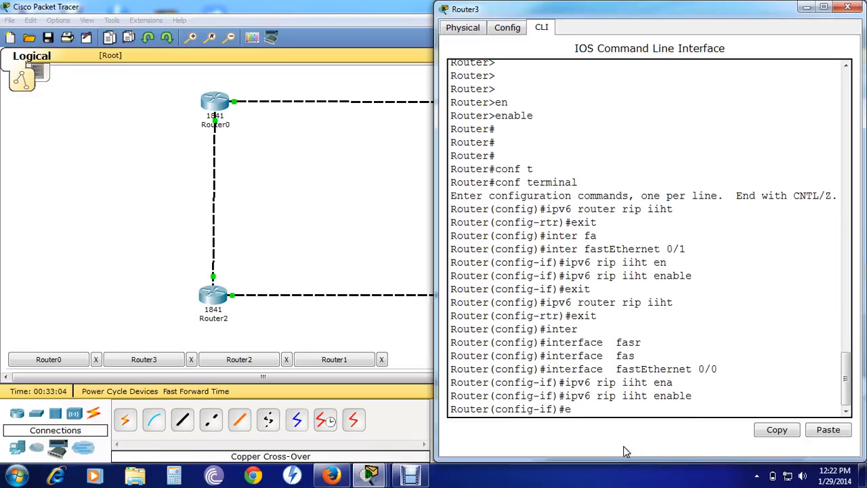
{"action": "type", "text": "xit"}
{"action": "key", "text": "Return"}
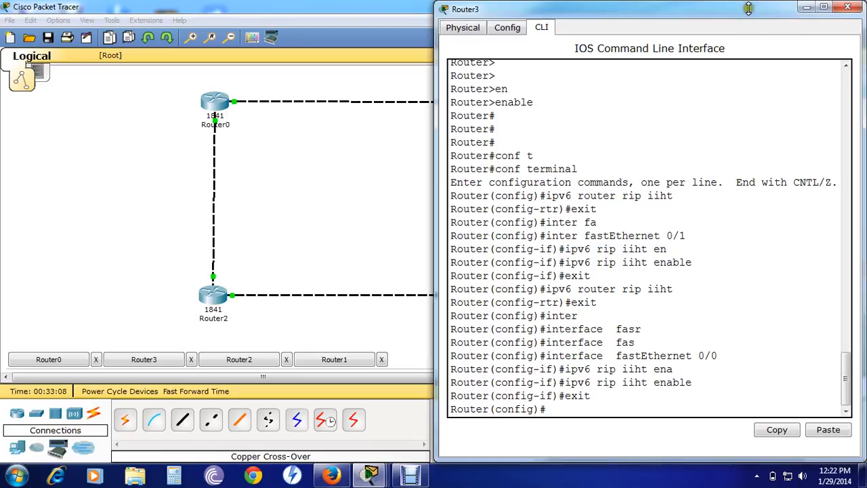
Put Router3's window away, open Router2's CLI, and enter global configuration mode with conf t.
{"action": "left_click", "coordinate": [807, 7]}
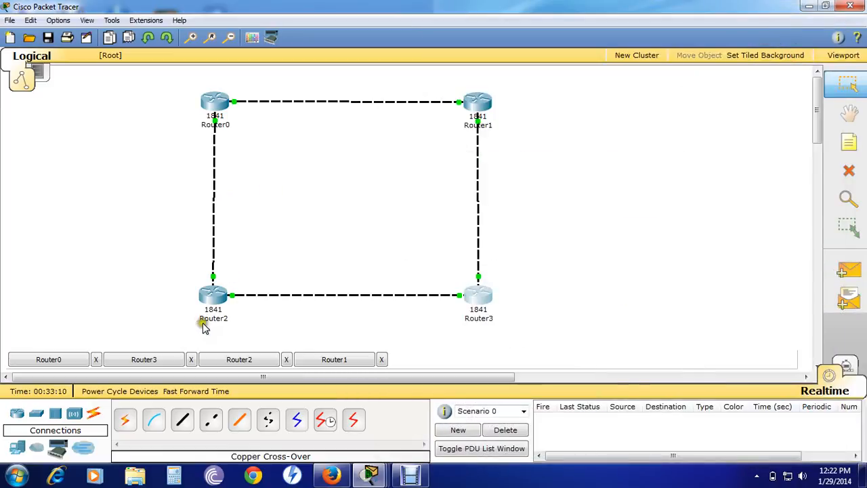
{"action": "left_click", "coordinate": [214, 295]}
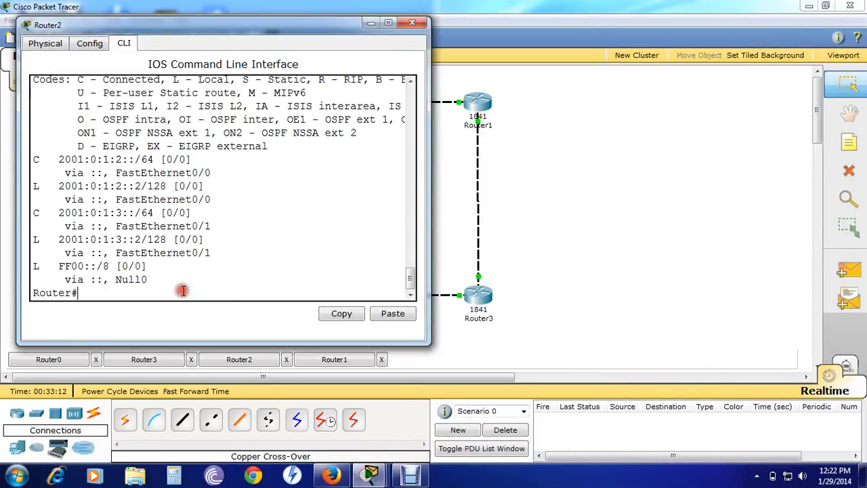
{"action": "key", "text": "Return"}
{"action": "key", "text": "Return"}
{"action": "key", "text": "Return"}
{"action": "key", "text": "Return"}
{"action": "key", "text": "Return"}
{"action": "key", "text": "Return"}
{"action": "key", "text": "Return"}
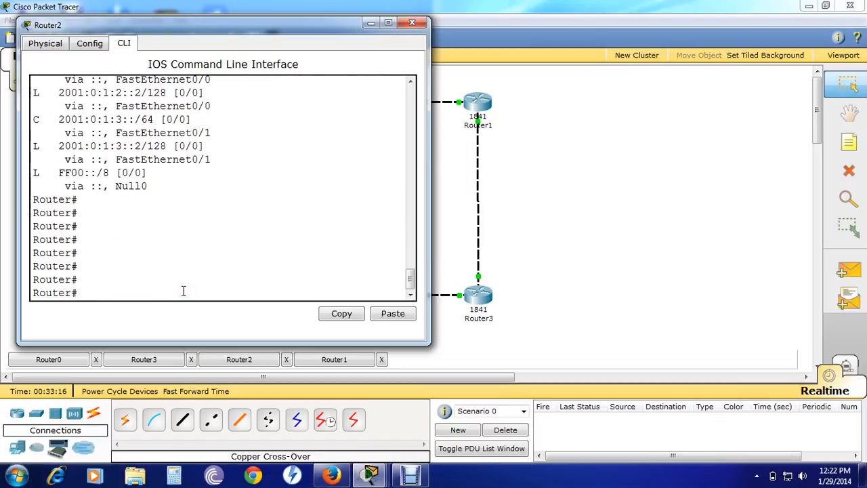
{"action": "key", "text": "Return"}
{"action": "type", "text": "con"}
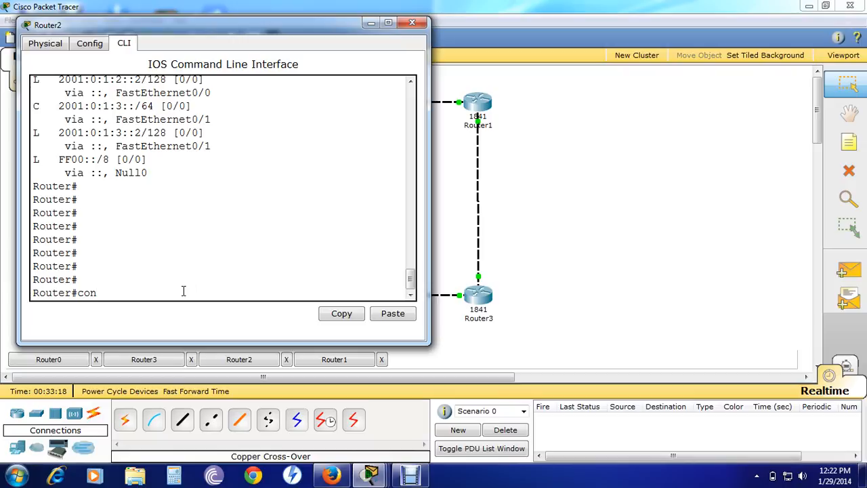
{"action": "type", "text": "f t"}
{"action": "key", "text": "Return"}
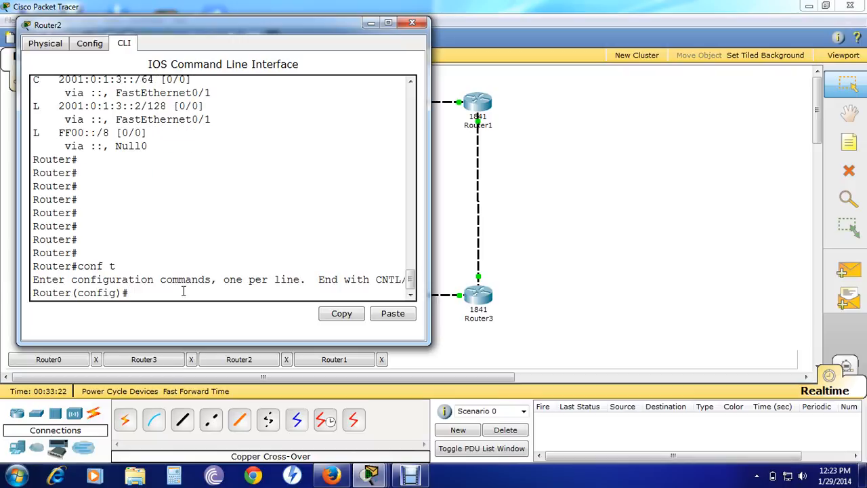
Create the IPv6 RIP process on Router2 with ipv6 router rip iiht, and exit to global configuration.
{"action": "type", "text": "ipv6 rou"}
{"action": "key", "text": "Tab"}
{"action": "type", "text": "ter rip"}
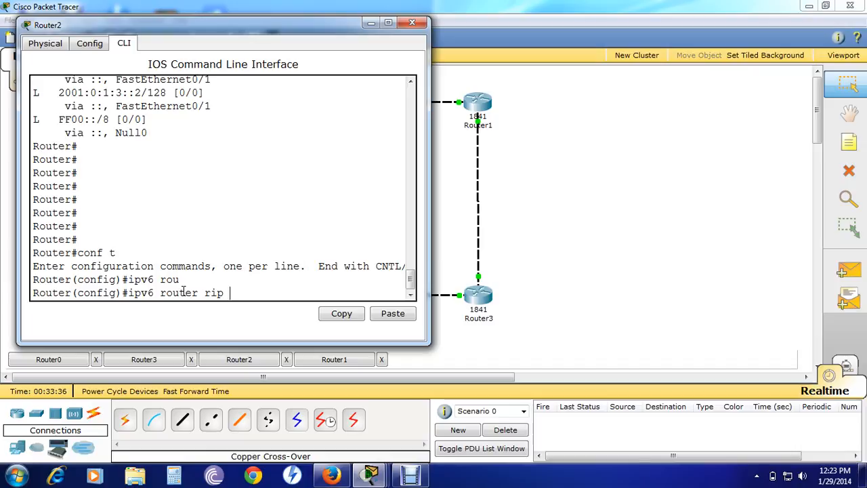
{"action": "type", "text": " iiht"}
{"action": "key", "text": "Return"}
{"action": "type", "text": "exit"}
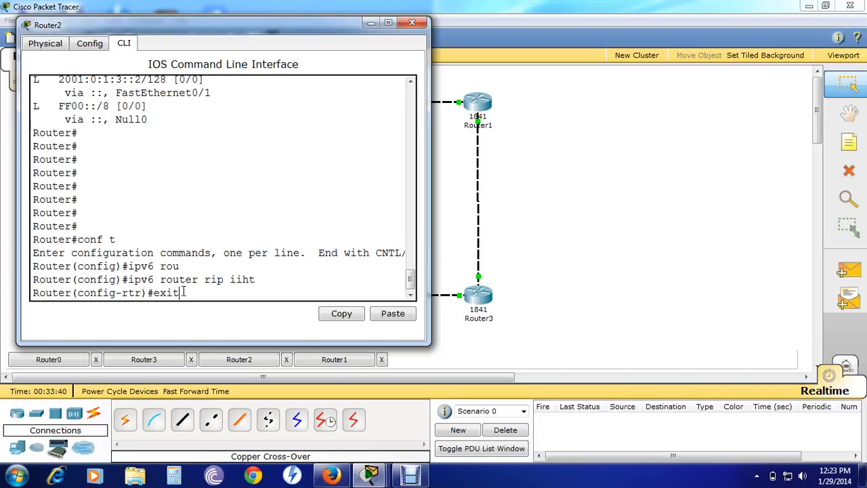
{"action": "key", "text": "Return"}
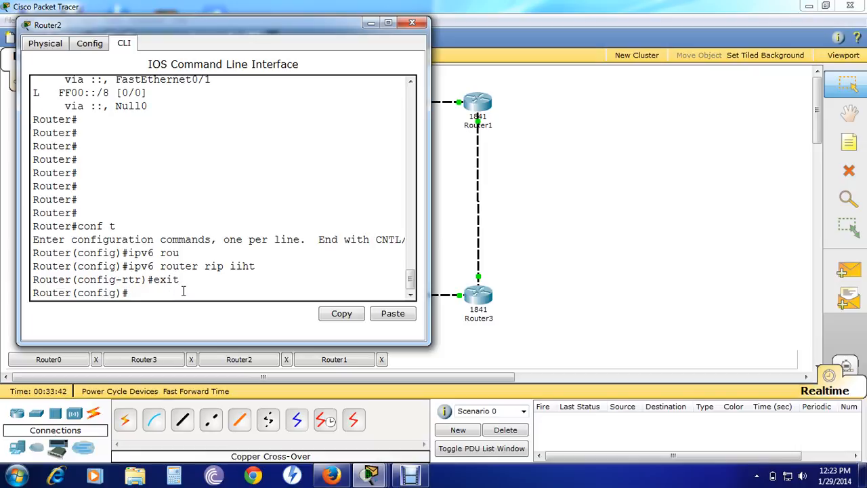
Enter interface configuration for fastEthernet 0/1 on Router2.
{"action": "type", "text": "inter"}
{"action": "key", "text": "Tab"}
{"action": "type", "text": "fas"}
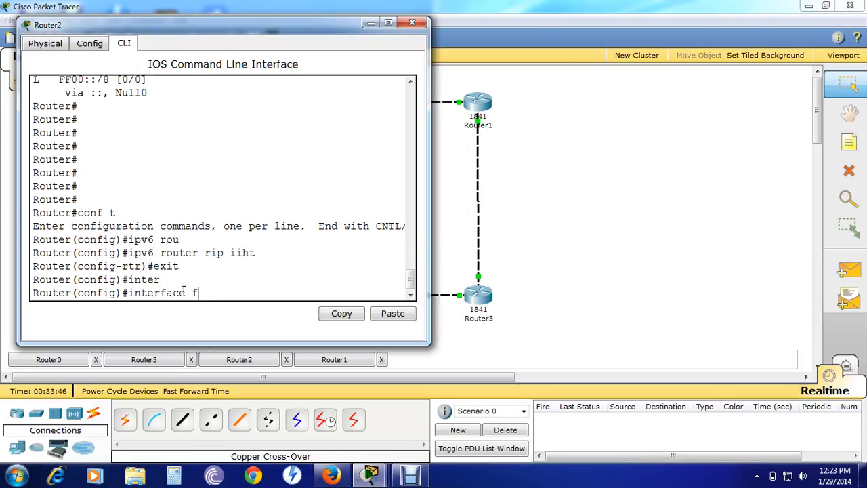
{"action": "key", "text": "Tab"}
{"action": "type", "text": "0/1"}
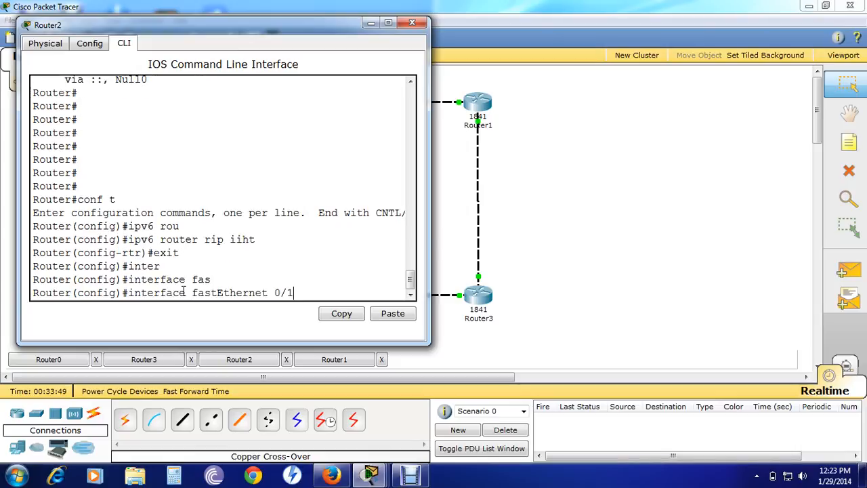
{"action": "key", "text": "Return"}
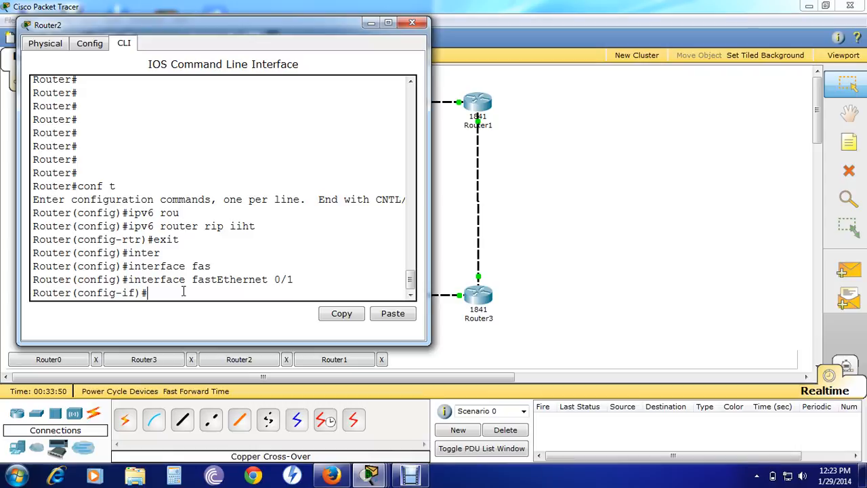
Enable RIP on Router2's fastEthernet 0/1 with ipv6 rip iiht enable, and exit to global configuration.
{"action": "type", "text": "ipv6 rip i"}
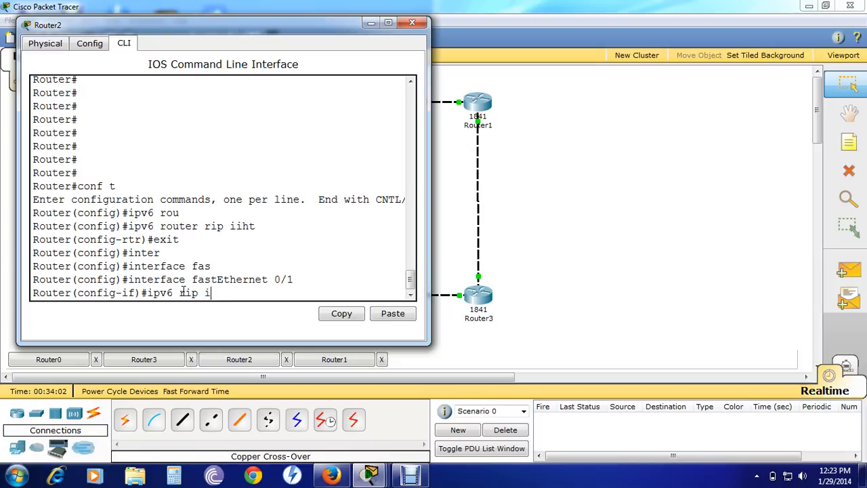
{"action": "type", "text": "iht en"}
{"action": "key", "text": "Tab"}
{"action": "key", "text": "Return"}
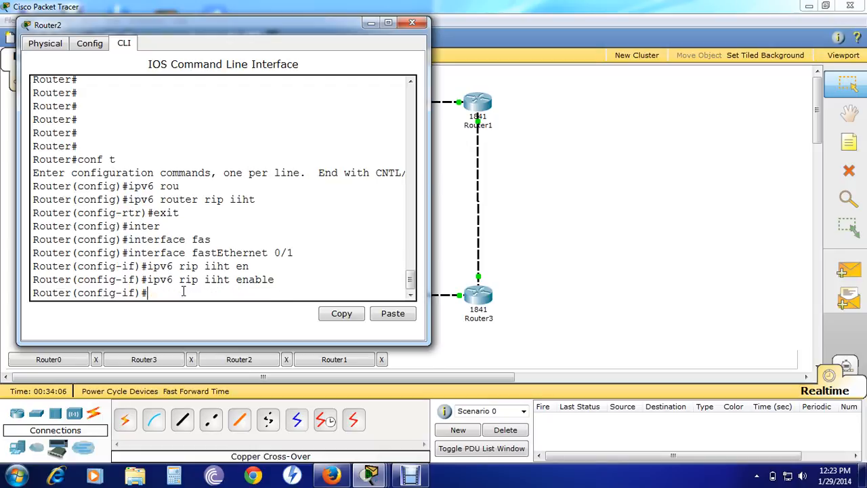
{"action": "type", "text": "exi"}
{"action": "type", "text": "t"}
{"action": "key", "text": "Return"}
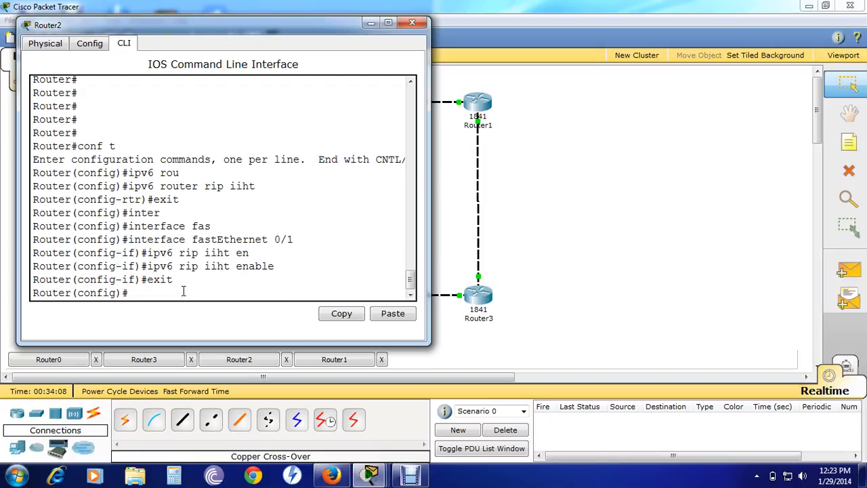
Issue ipv6 router rip iiht again on Router2, and exit back to global configuration.
{"action": "type", "text": "ipv6 router rip"}
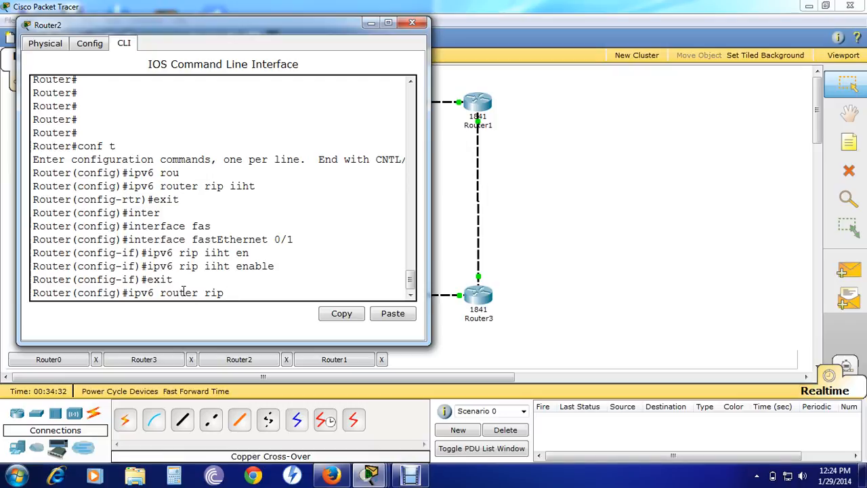
{"action": "type", "text": "iiht"}
{"action": "key", "text": "Return"}
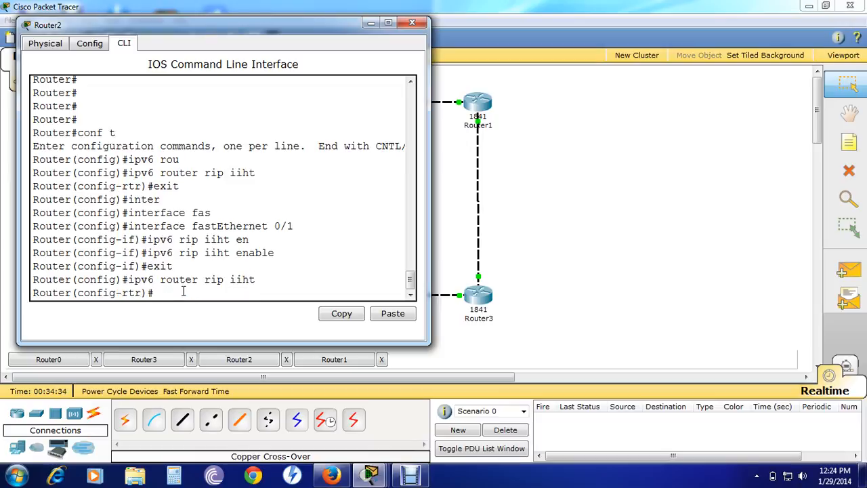
{"action": "type", "text": "exit"}
{"action": "key", "text": "Return"}
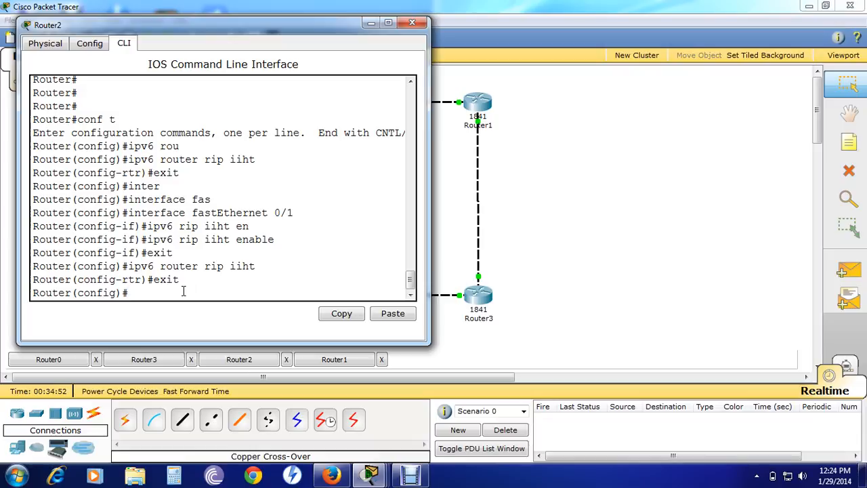
Enter interface configuration for fastEthernet 0/0 on Router2.
{"action": "type", "text": "inter"}
{"action": "key", "text": "Tab"}
{"action": "type", "text": "fast"}
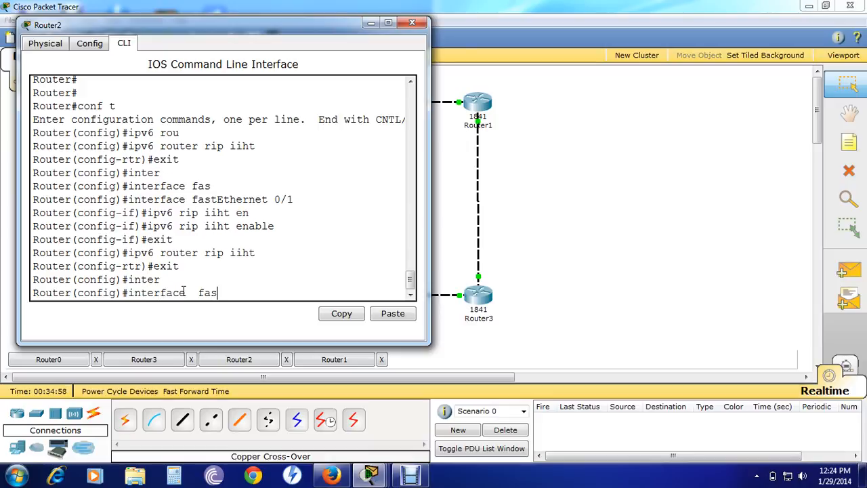
{"action": "key", "text": "Tab"}
{"action": "type", "text": "0/"}
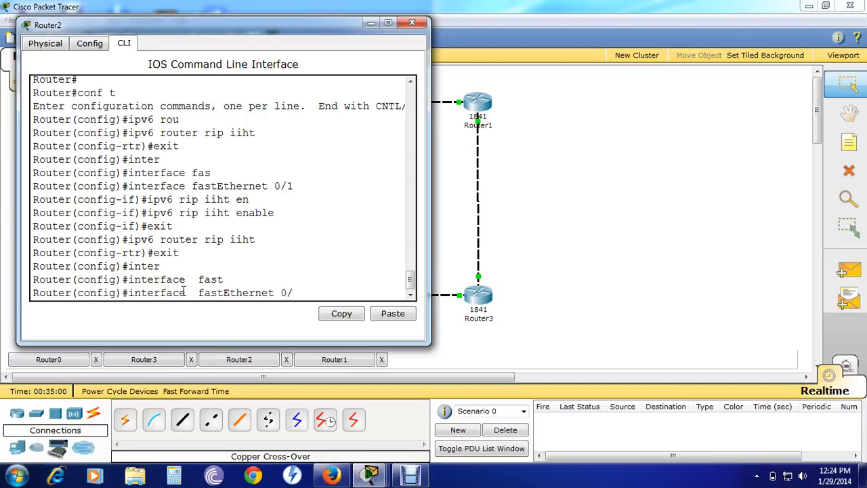
{"action": "type", "text": "0"}
{"action": "key", "text": "Return"}
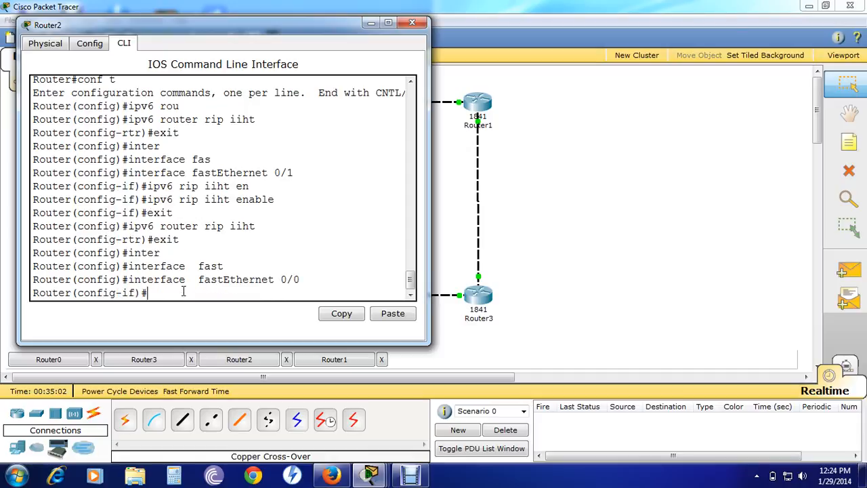
Enable RIP on Router2's fastEthernet 0/0 with ipv6 rip iiht enable, and exit to global configuration.
{"action": "type", "text": "ipv6"}
{"action": "type", "text": "rip iiht"}
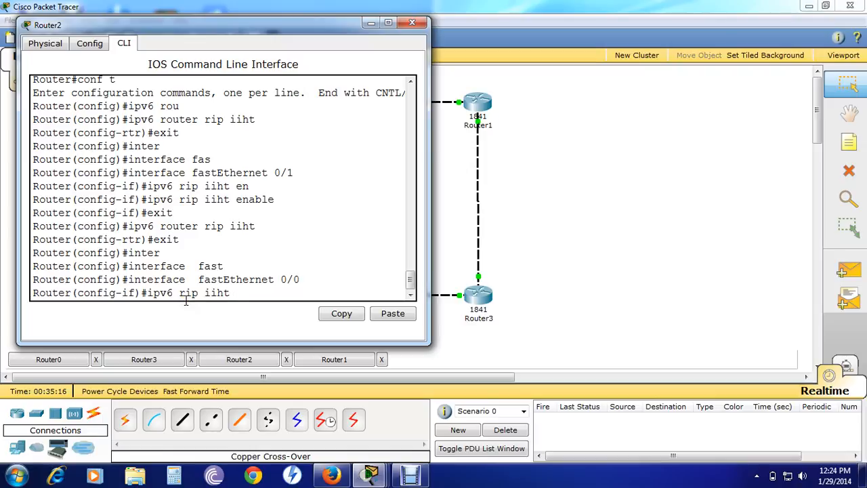
{"action": "type", "text": "ena"}
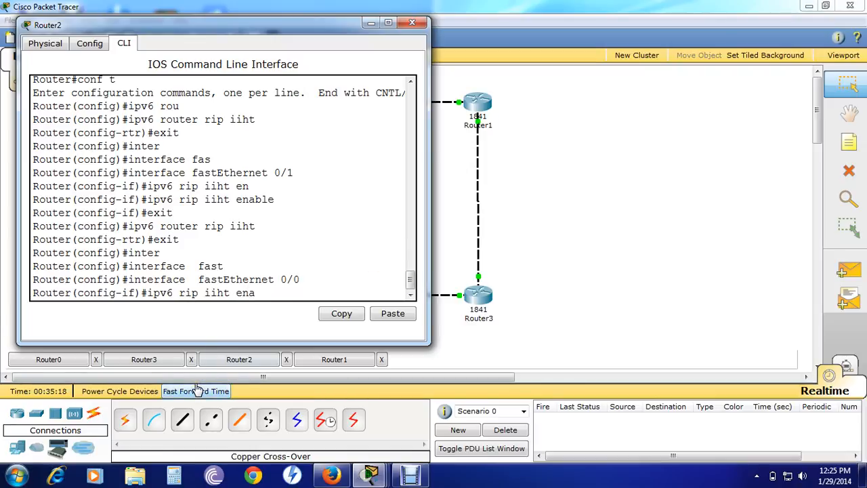
{"action": "key", "text": "Tab"}
{"action": "key", "text": "Return"}
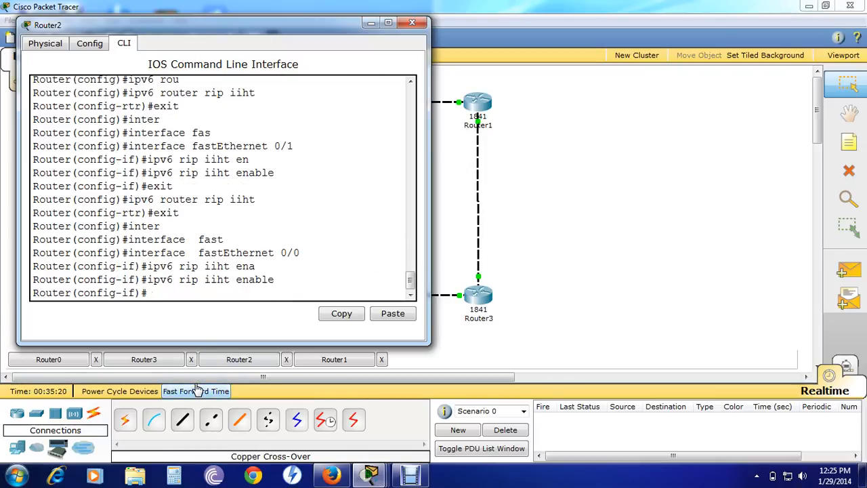
{"action": "type", "text": "exit"}
{"action": "key", "text": "Return"}
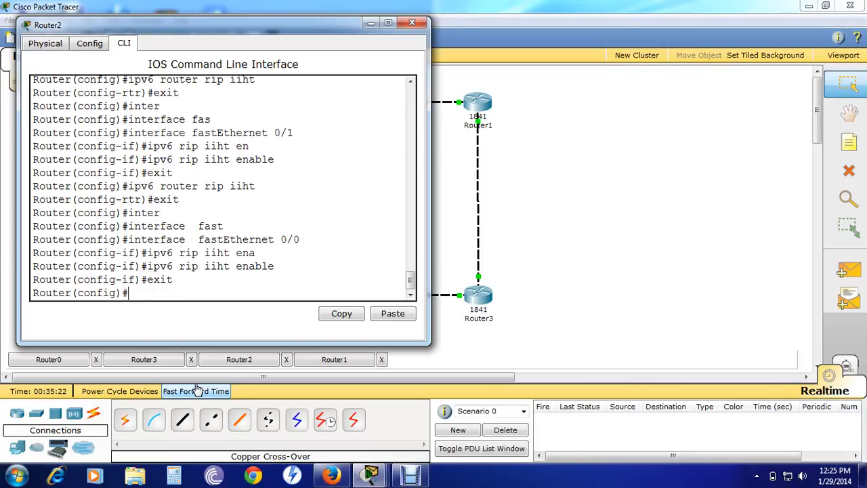
Put Router2's window away, reopen its CLI, and exit global configuration to the privileged prompt.
{"action": "left_click", "coordinate": [372, 23]}
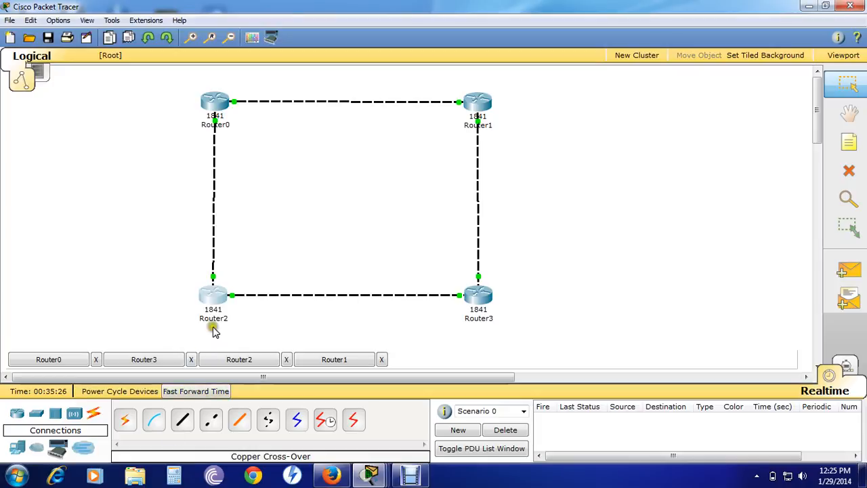
{"action": "left_click", "coordinate": [213, 296]}
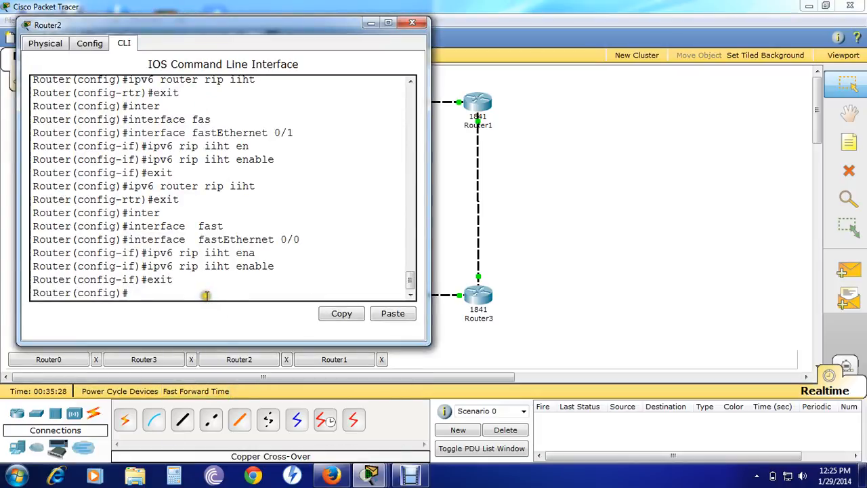
{"action": "type", "text": "exit"}
{"action": "key", "text": "Return"}
{"action": "key", "text": "Return"}
{"action": "key", "text": "Return"}
{"action": "key", "text": "Return"}
{"action": "key", "text": "Return"}
{"action": "key", "text": "Return"}
{"action": "key", "text": "Return"}
{"action": "key", "text": "Return"}
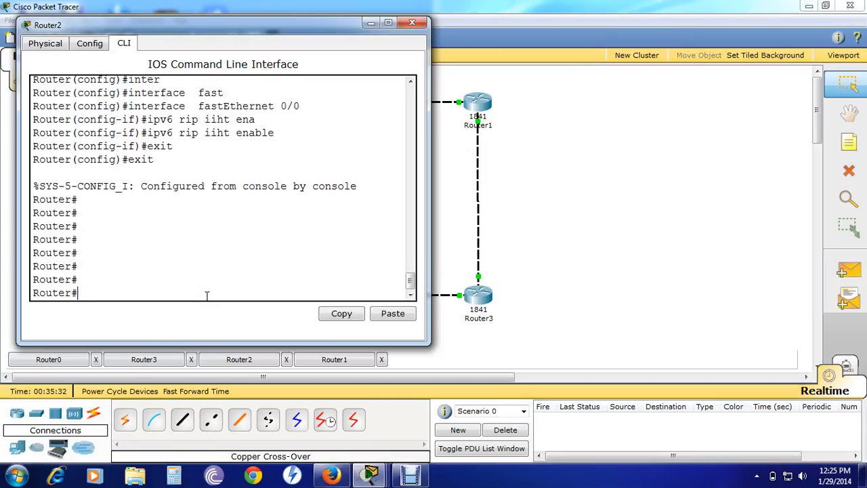
{"action": "key", "text": "Return"}
{"action": "key", "text": "Return"}
{"action": "key", "text": "Return"}
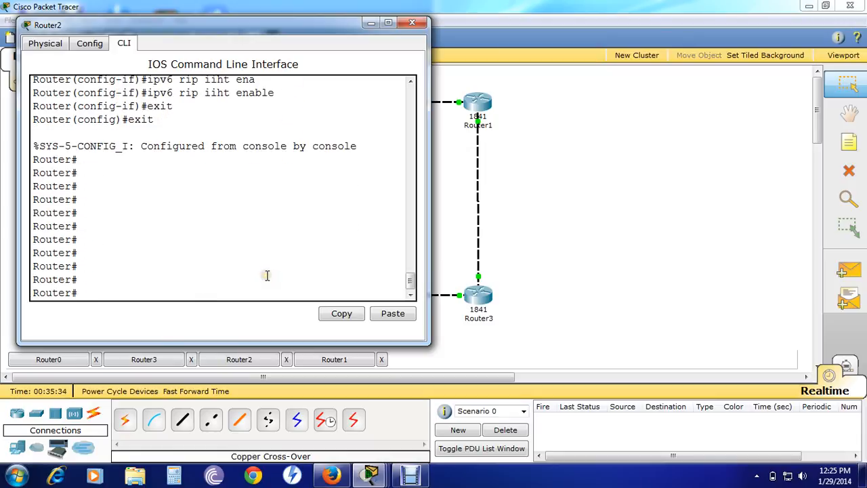
Test connectivity from Router2 by pinging 2001:0:1:1::1.
{"action": "type", "text": "ping 2001:0:1:"}
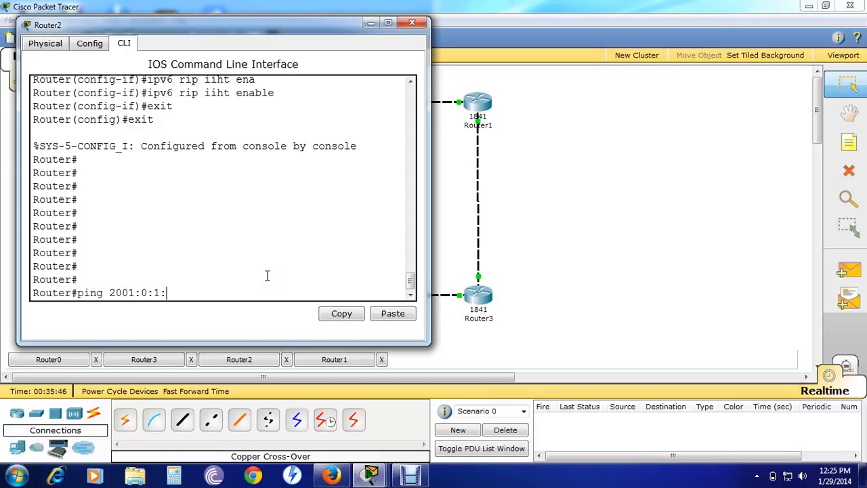
{"action": "type", "text": "1::1"}
{"action": "key", "text": "Return"}
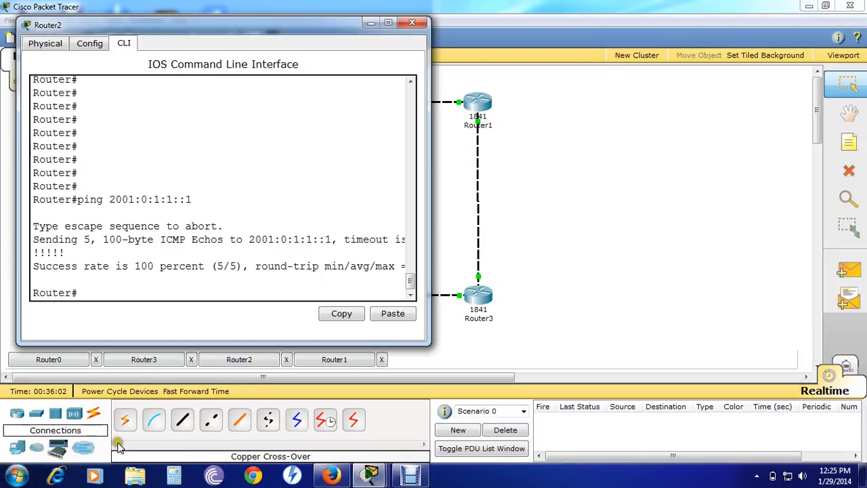
{"action": "left_click", "coordinate": [410, 477]}
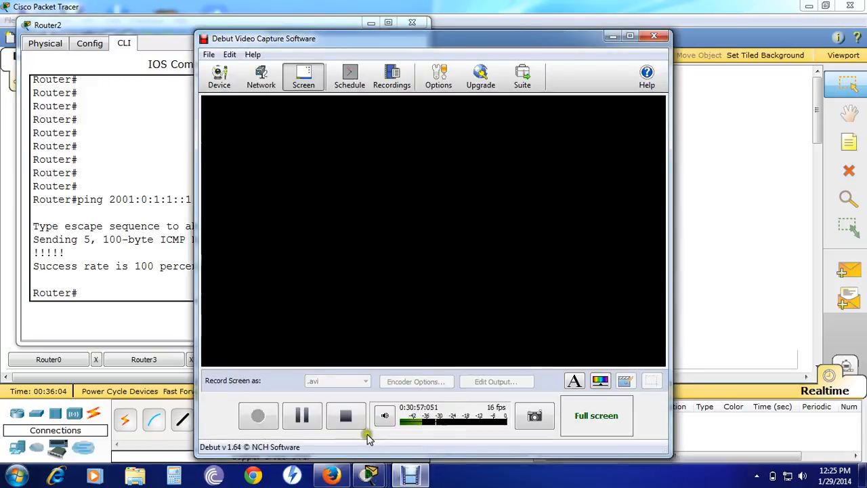